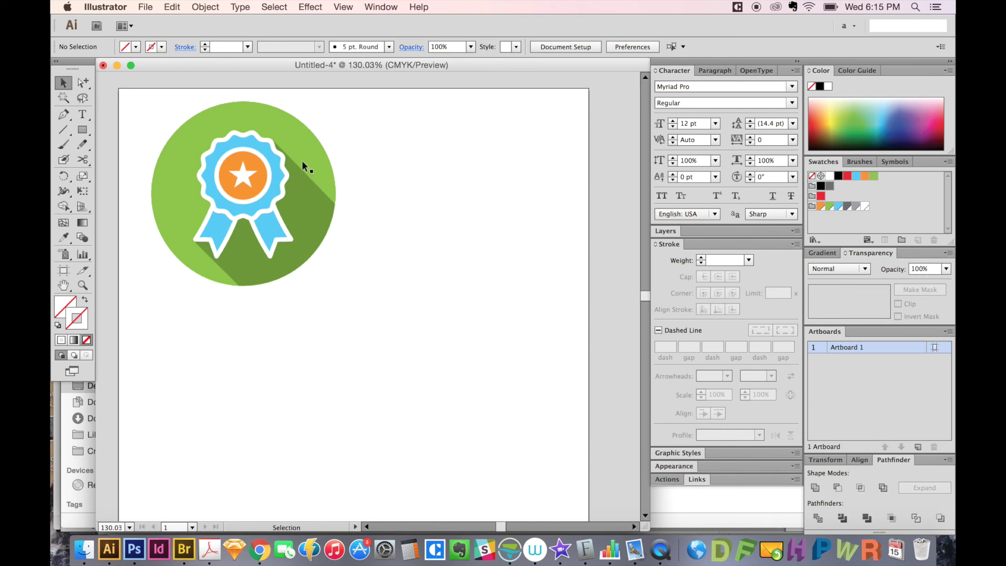
- Draw a small orange-filled circle to the right of the badge
left_click_drag(367, 173, 360, 179)
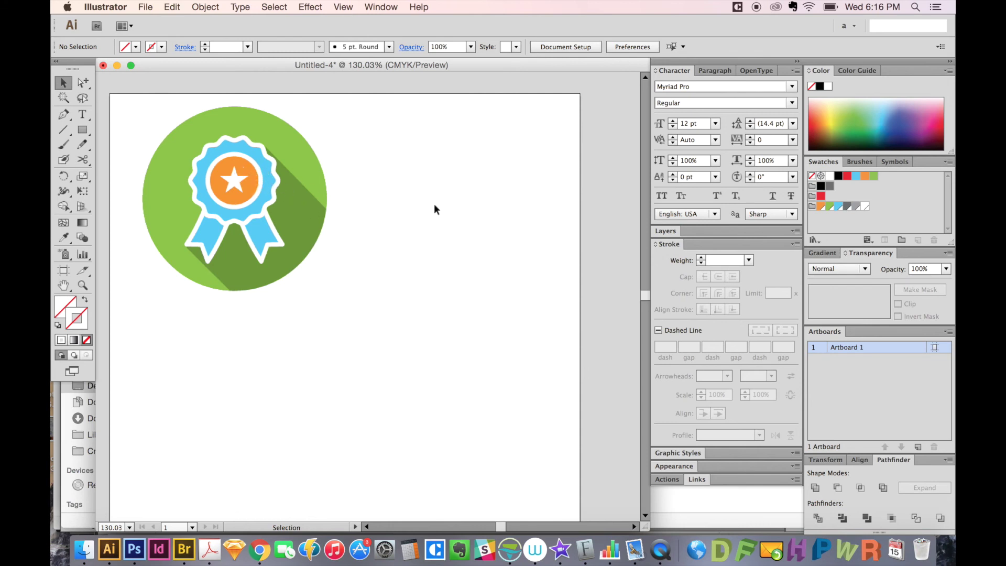
key("l")
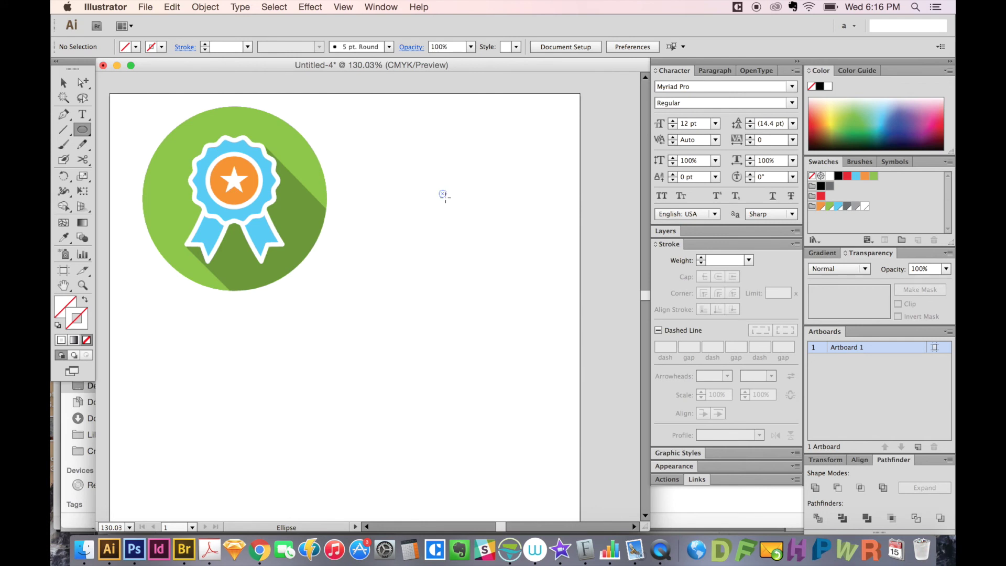
left_click_drag(440, 193, 453, 215)
left_click_drag(453, 214, 445, 224)
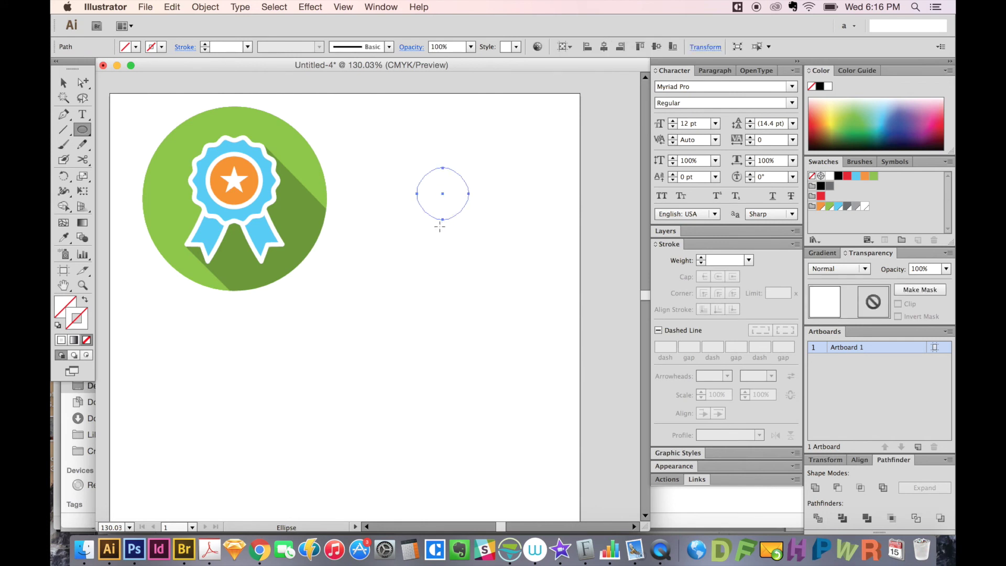
left_click(820, 206)
- Give the orange circle a white 5 pt stroke and duplicate that stroke in Appearance
key("v")
left_click(678, 467)
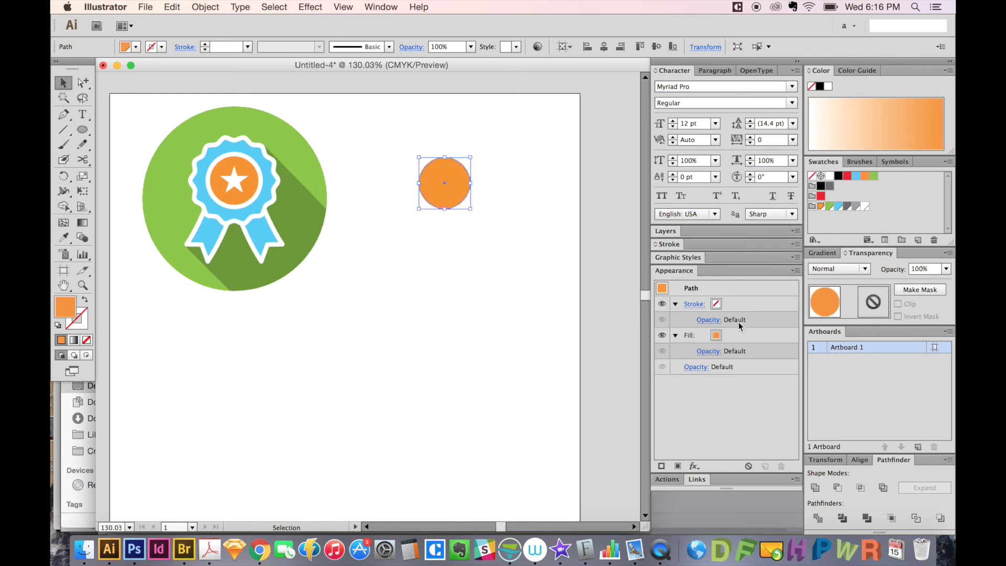
left_click(727, 304)
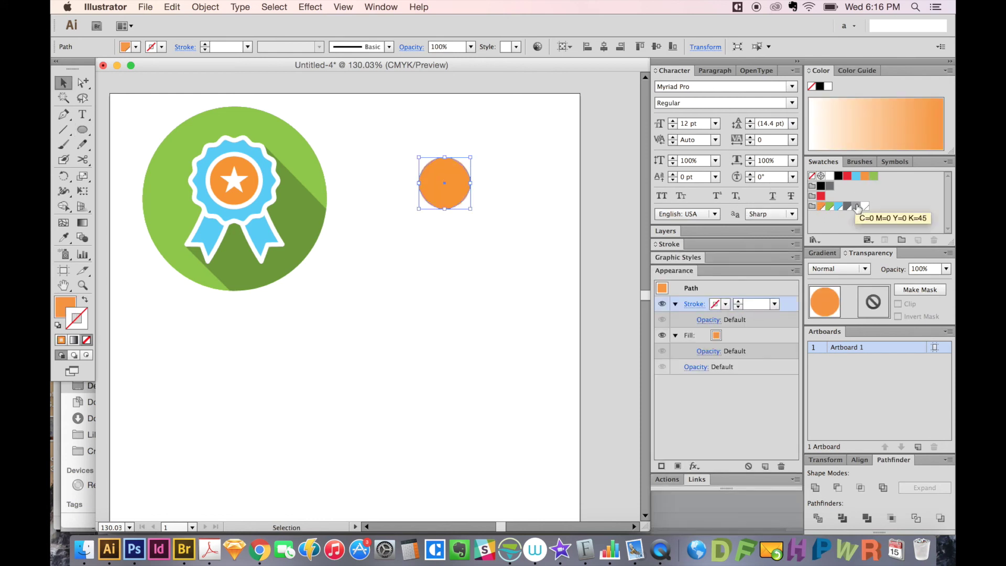
left_click(864, 206)
left_click(737, 300)
left_click(737, 301)
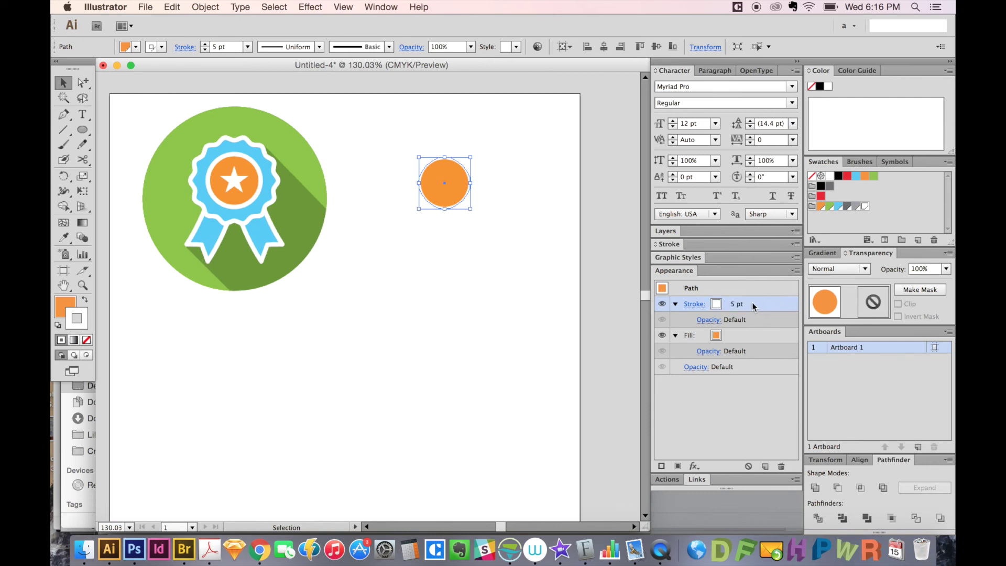
left_click(766, 467)
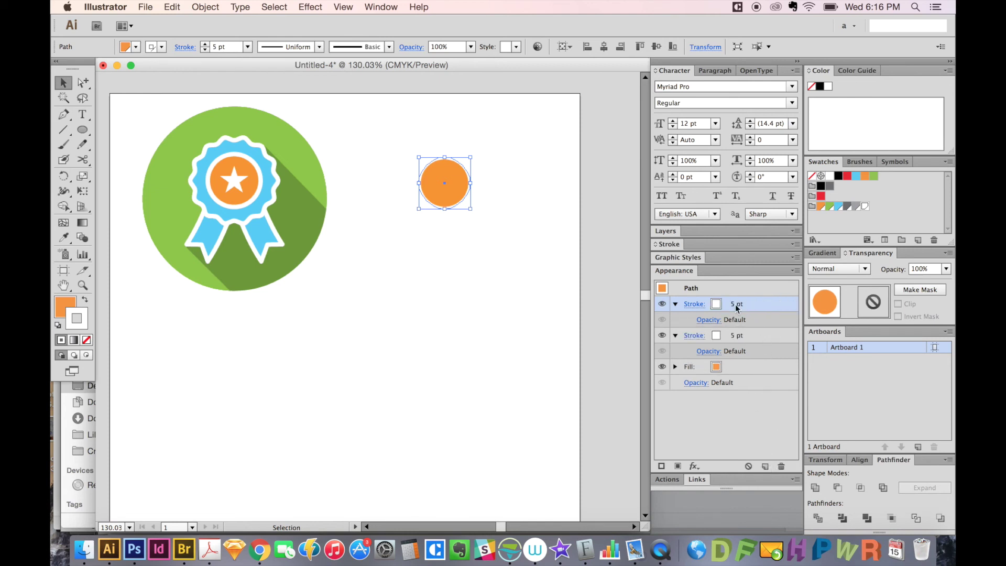
- Move the duplicate stroke below the fill and make it light blue at 34 pt
left_click_drag(755, 304, 748, 377)
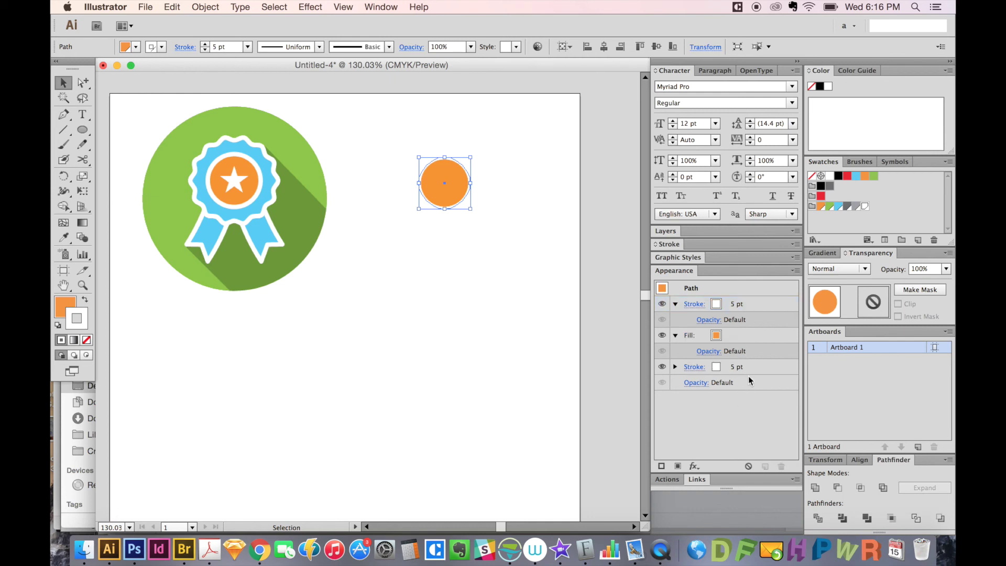
left_click(736, 369)
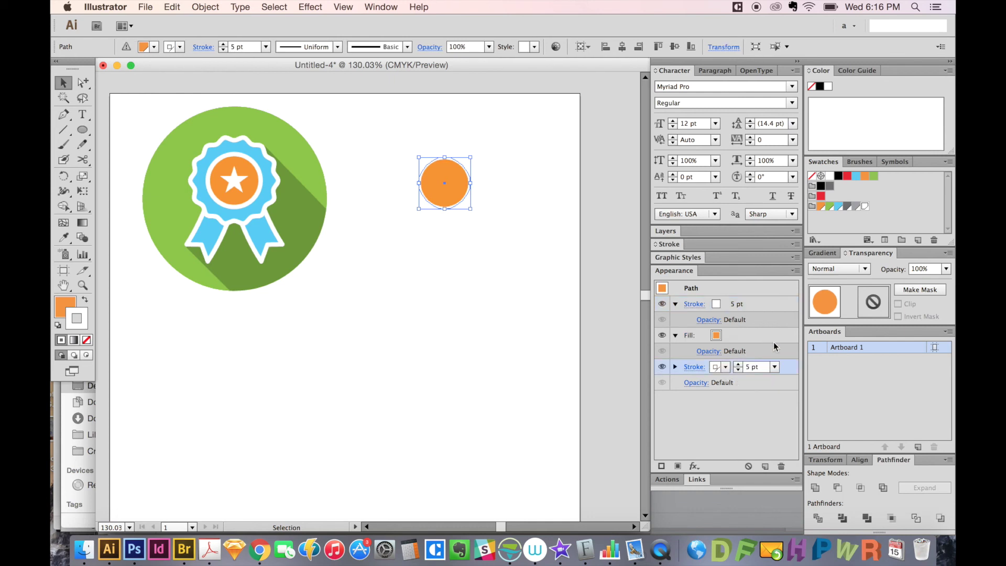
left_click(839, 207)
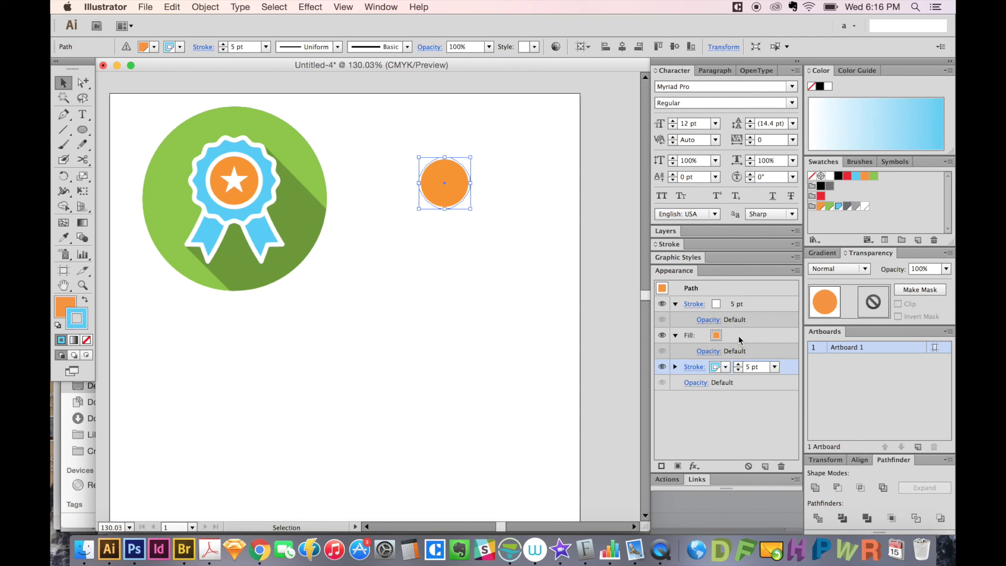
left_click(738, 365)
left_click(738, 365)
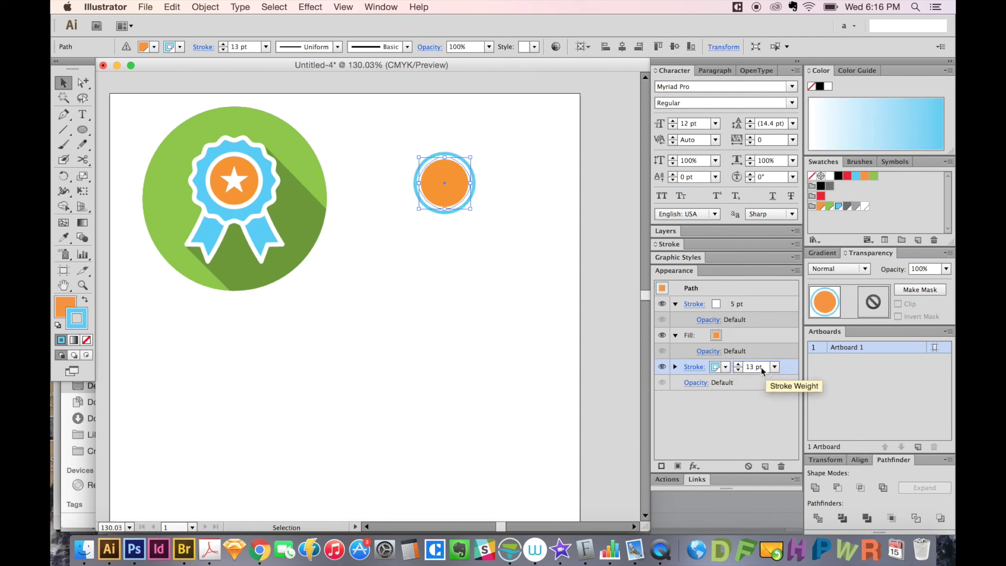
left_click(737, 364)
type("34")
key("Return")
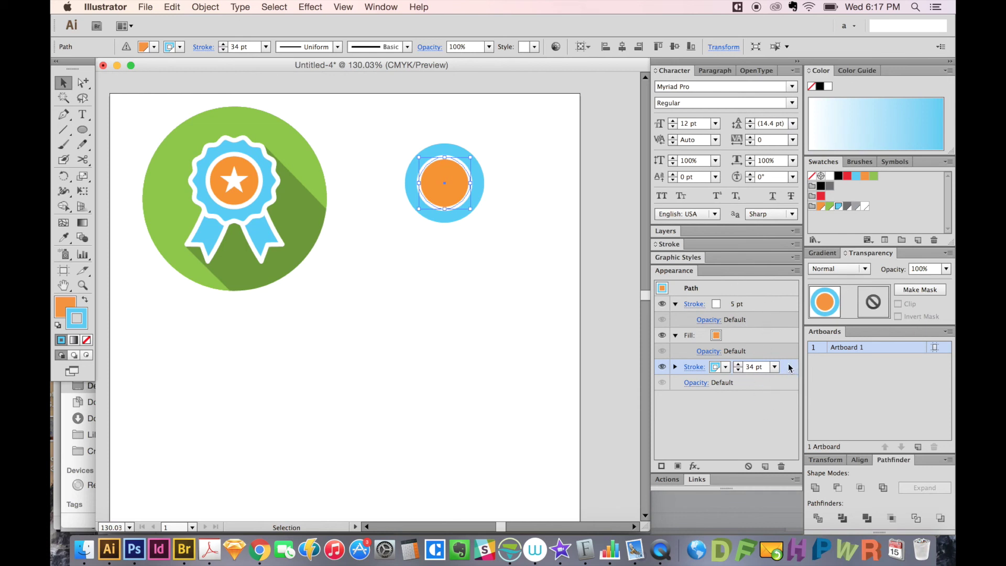
left_click_drag(790, 366, 763, 466)
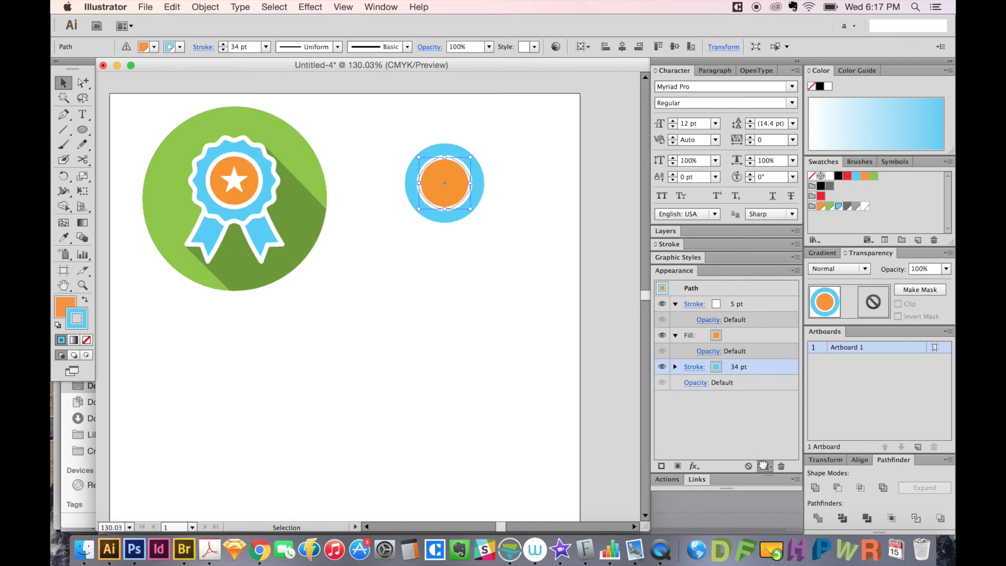
- Duplicate the blue stroke and make the bottom copy white at 39 pt
left_click_drag(763, 465, 764, 467)
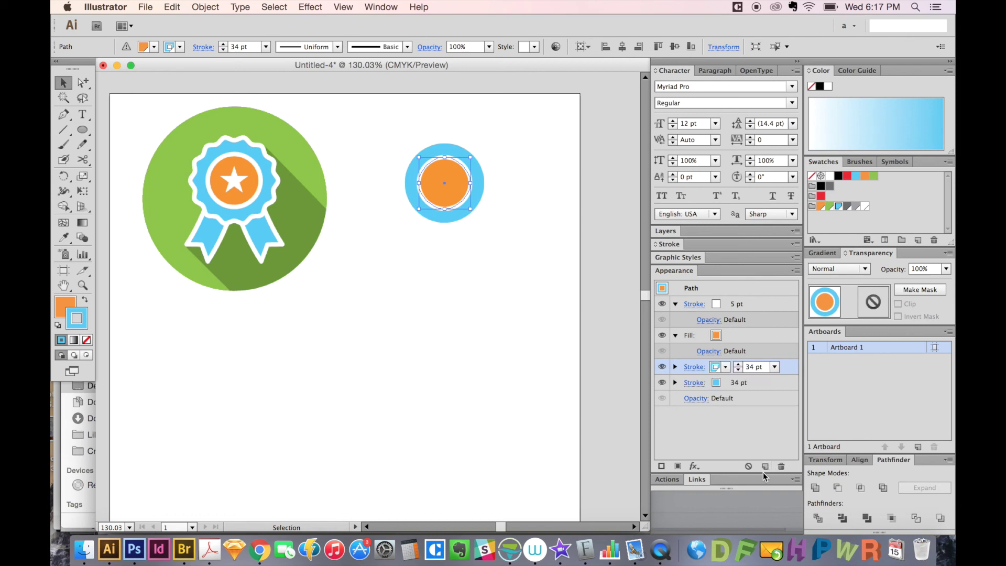
left_click(759, 385)
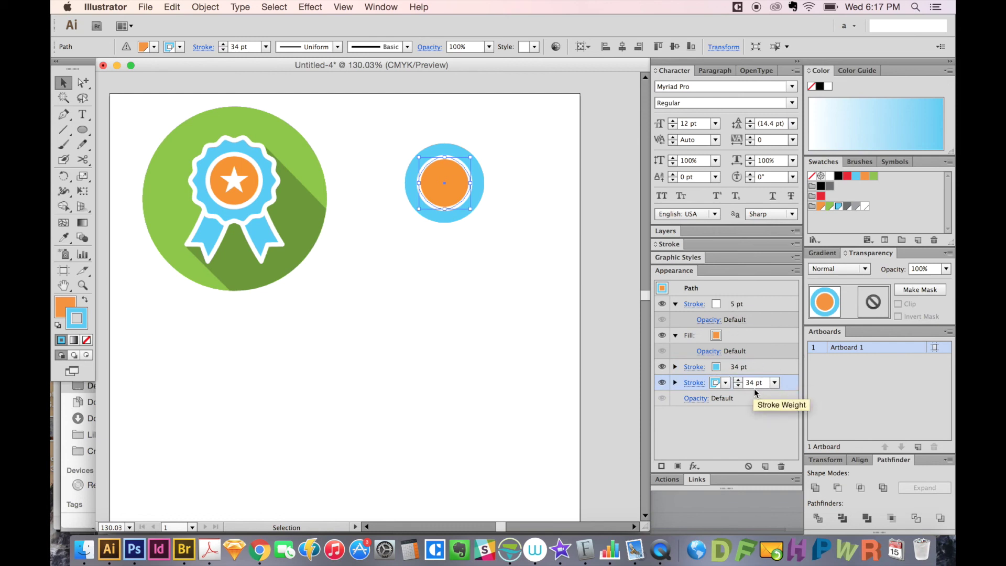
left_click(756, 384)
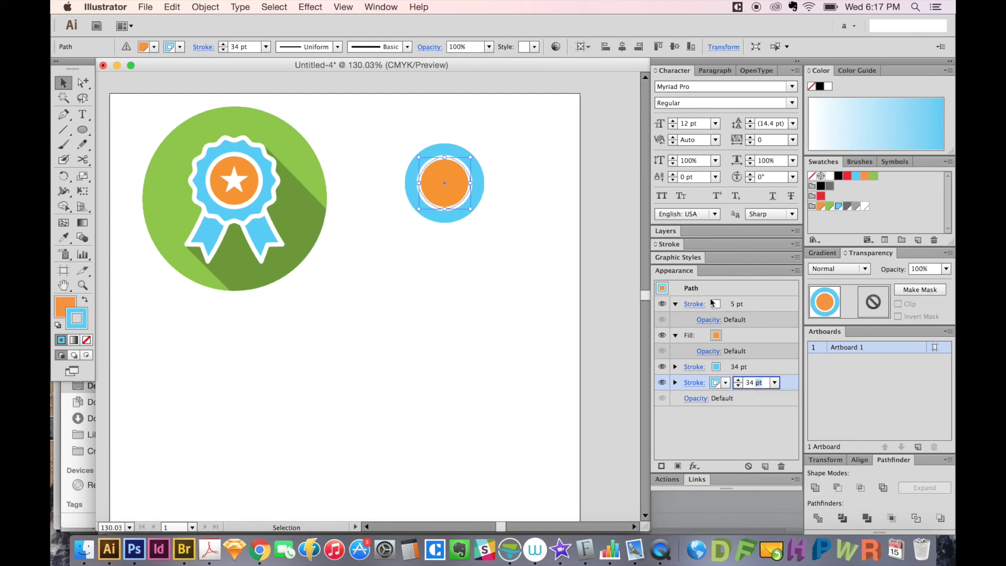
double_click(759, 383)
key("BackSpace")
key("BackSpace")
key("BackSpace")
type("9")
key("Return")
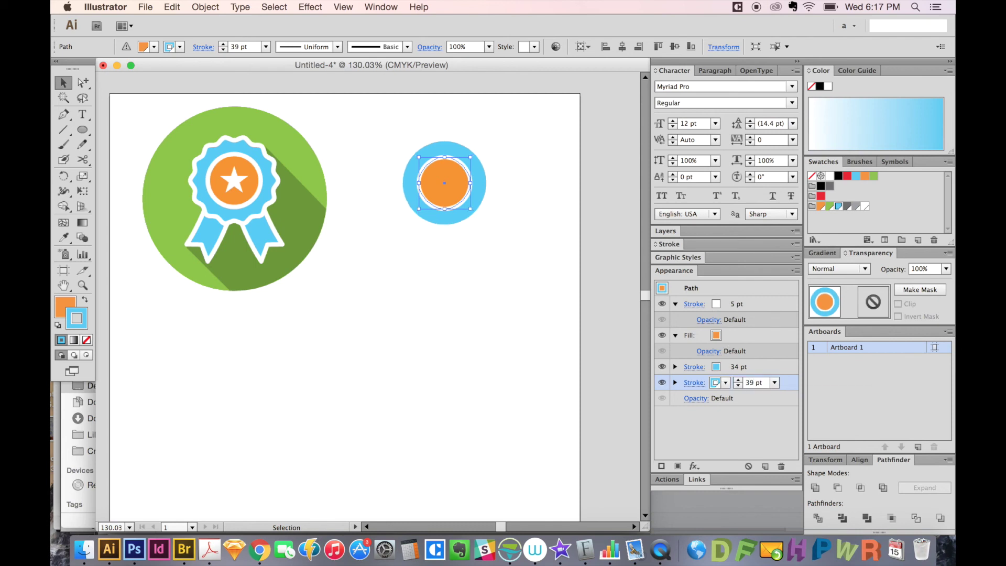
left_click(865, 206)
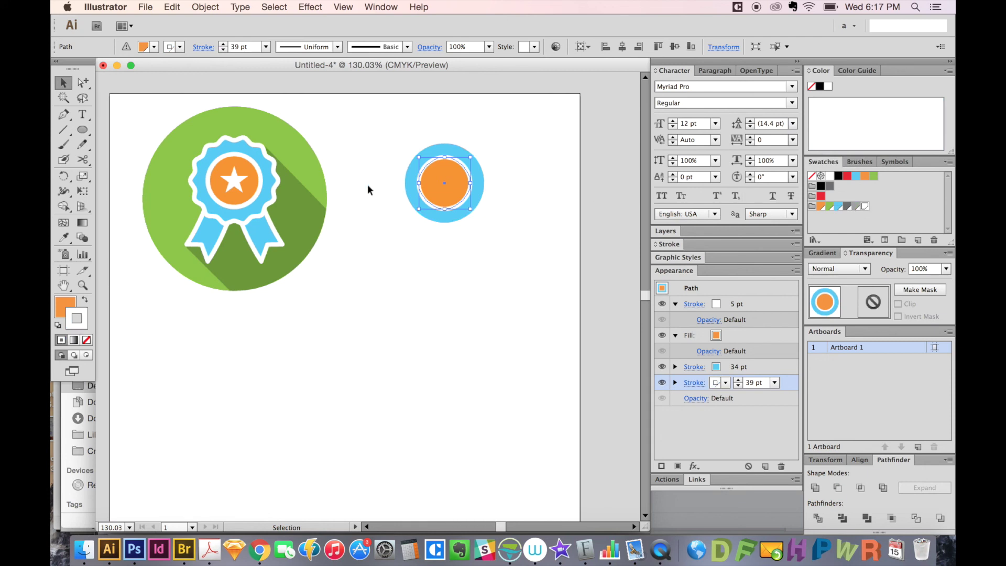
left_click(397, 132)
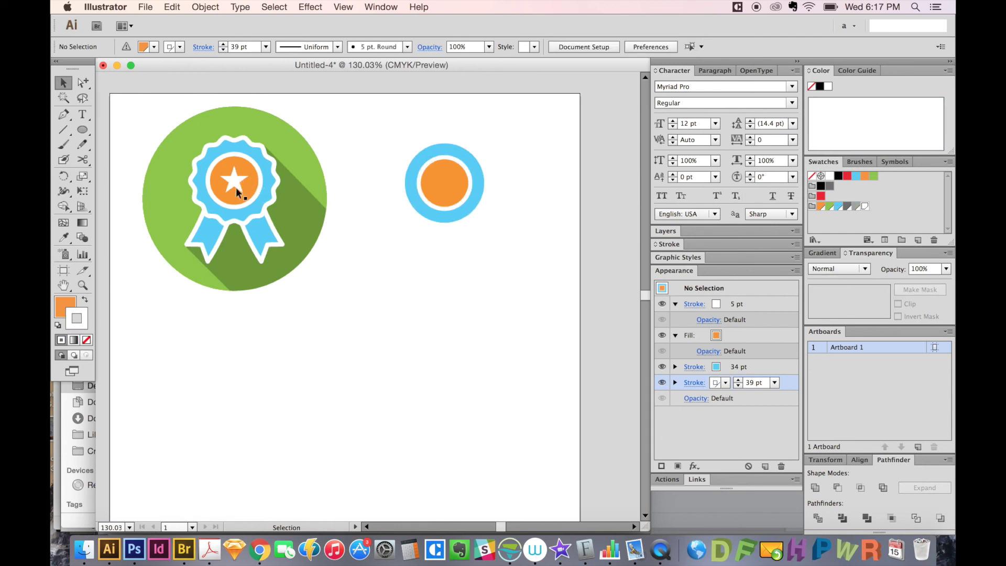
left_click(447, 186)
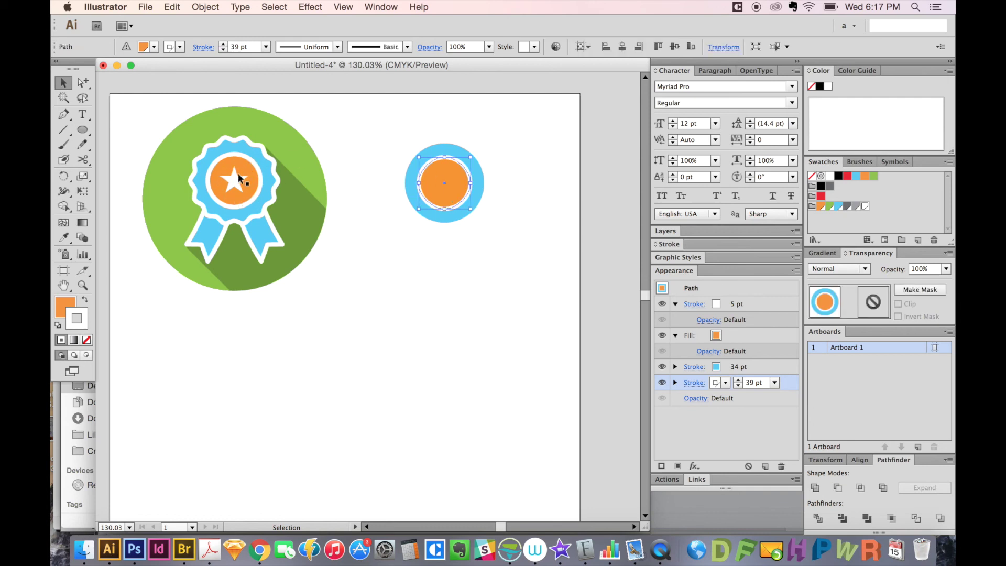
left_click(300, 168)
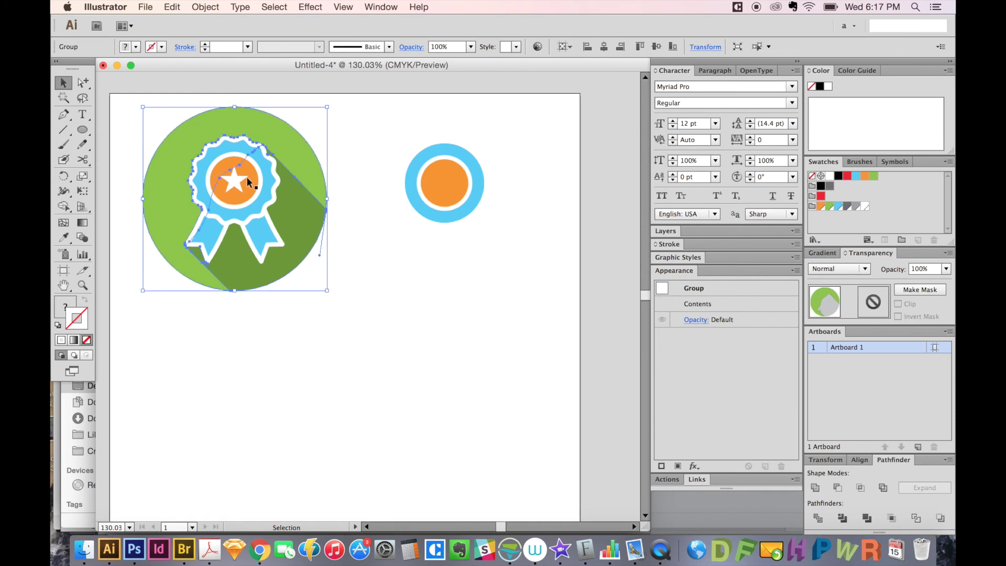
left_click(430, 240)
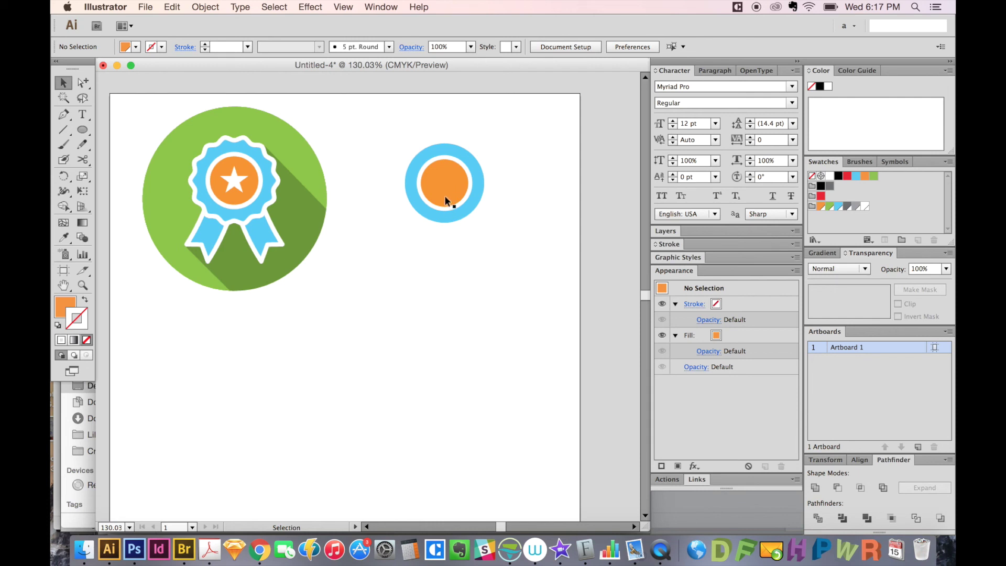
- Draw a large green-filled circle around the ringed orange circle
key("l")
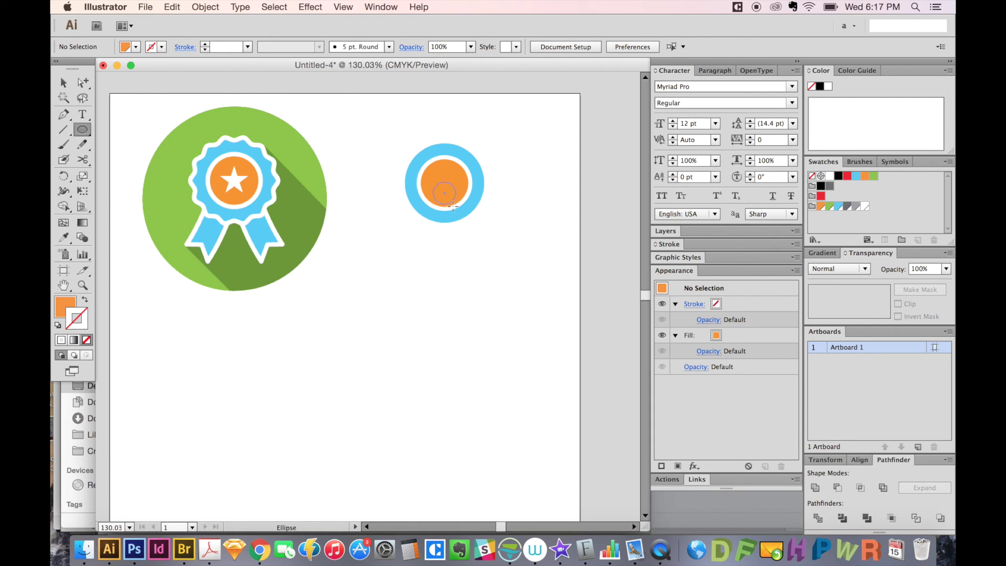
left_click_drag(453, 206, 527, 278)
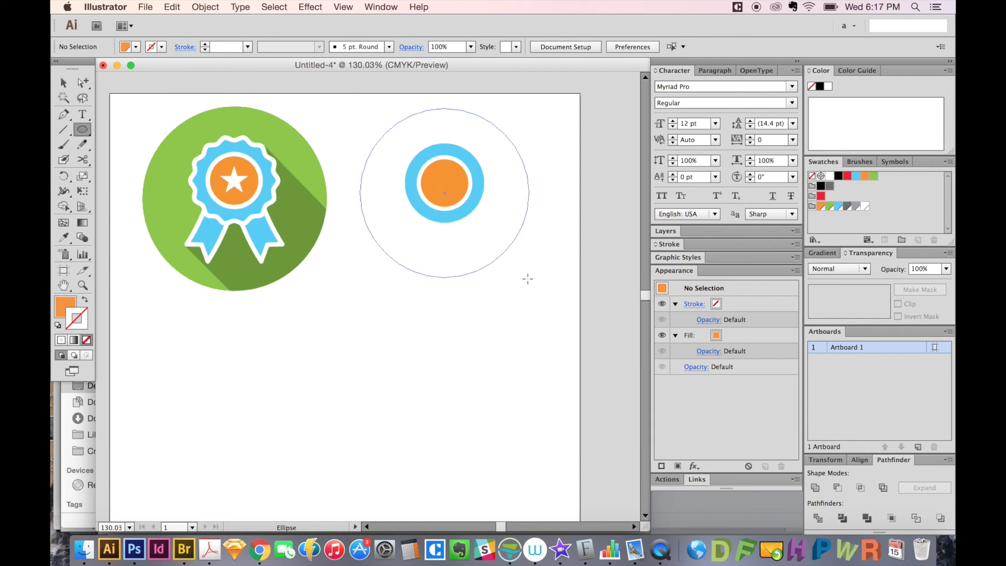
left_click_drag(527, 278, 537, 284)
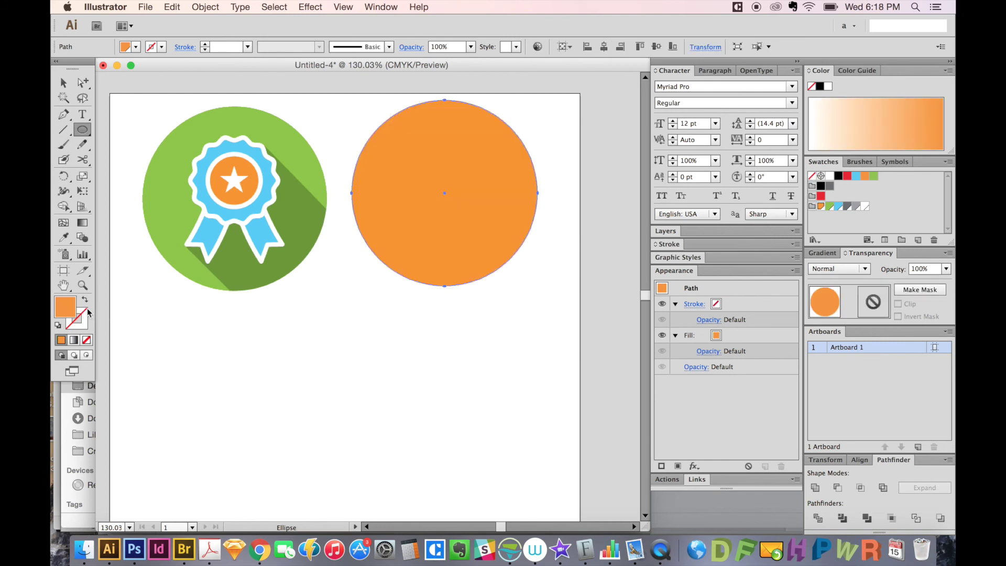
left_click(830, 206)
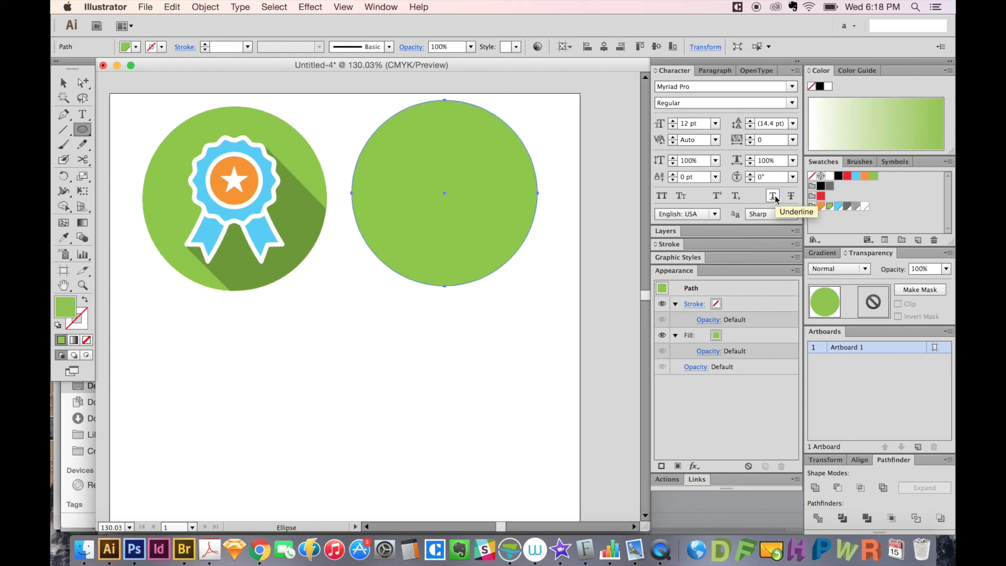
- Send the green circle behind the center circles, reposition it, and deselect
key("ctrl+shift+bracketleft")
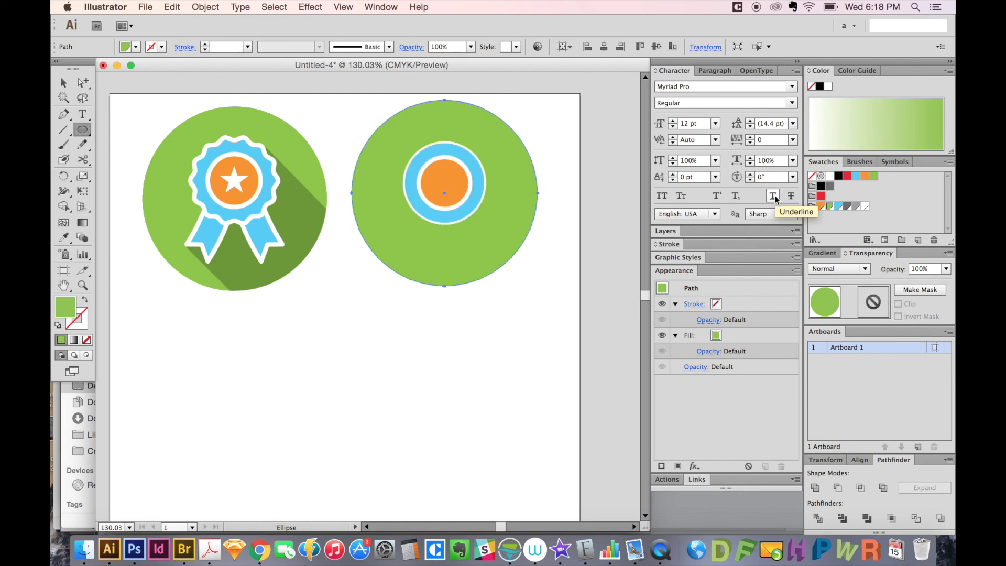
key("v")
left_click_drag(459, 245, 452, 255)
key("ctrl+shift+a")
- Select the orange center circle and its 39 pt white bottom stroke
left_click(452, 186)
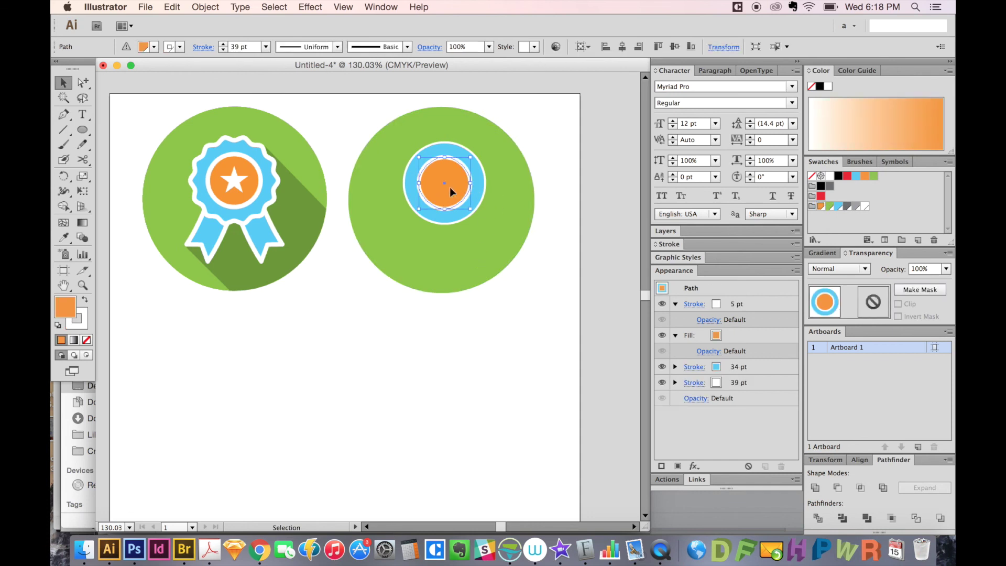
left_click(751, 383)
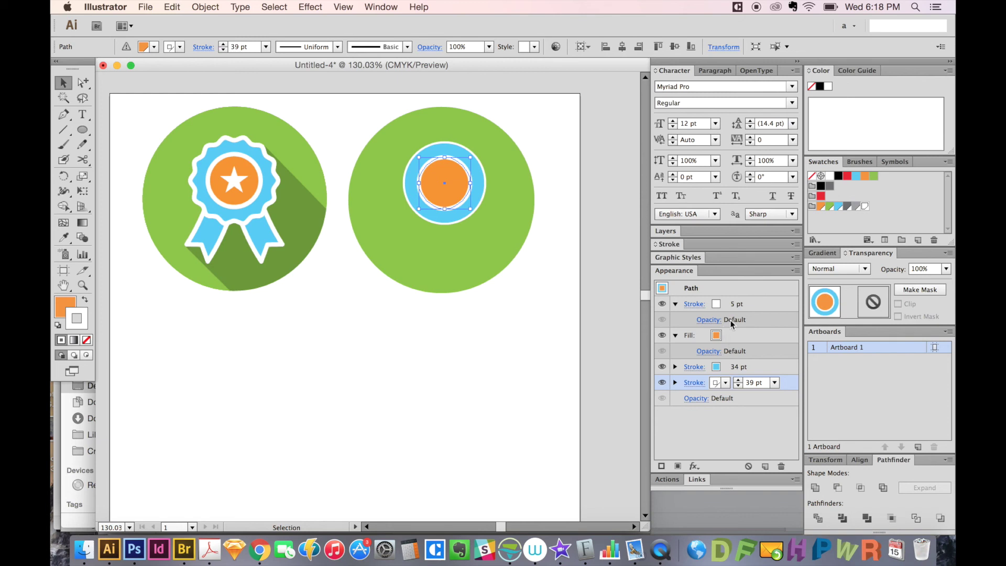
key("z")
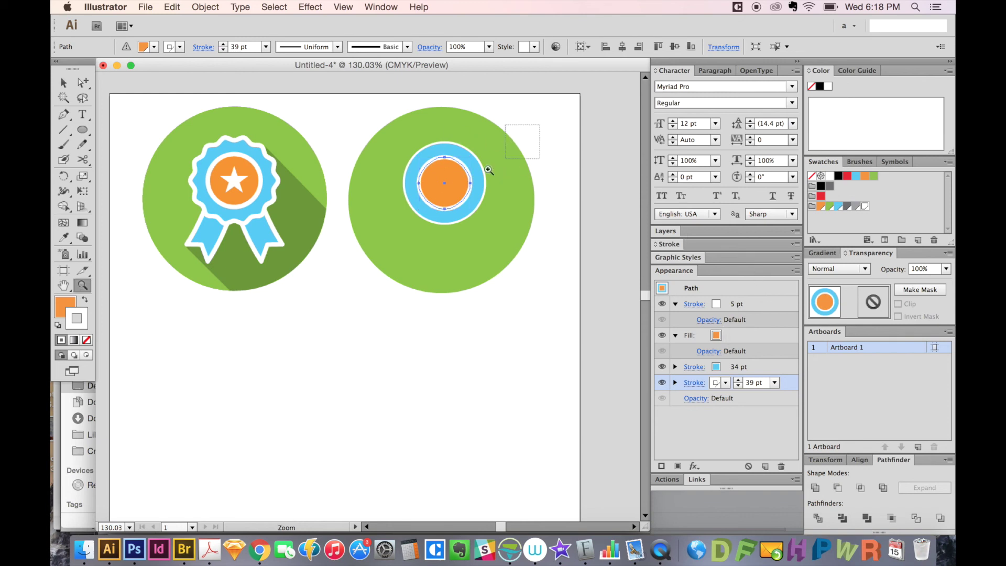
- Change the outer white stroke weight from 39 pt to 44 pt, viewing both badges afterward
left_click_drag(542, 119, 410, 223)
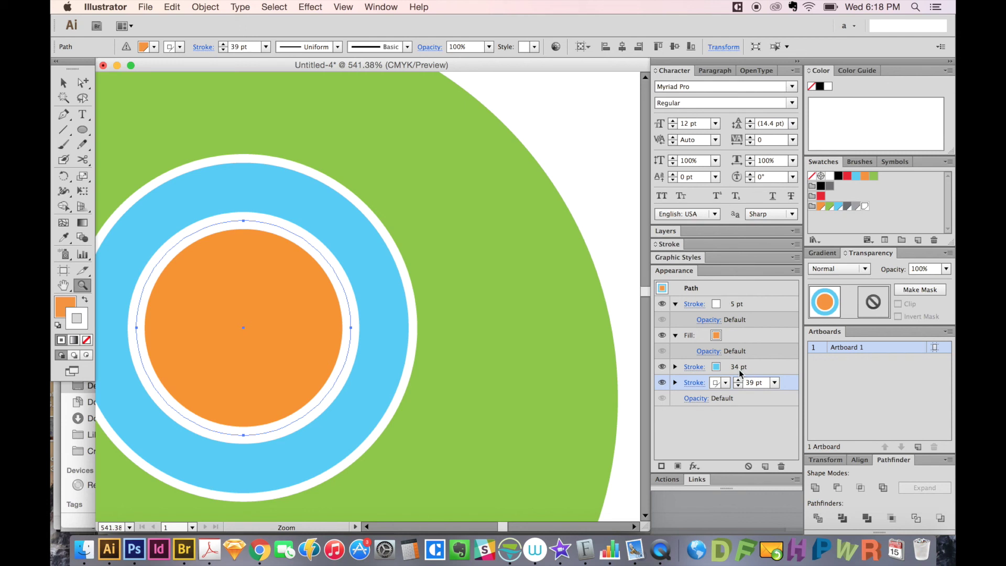
left_click(766, 385)
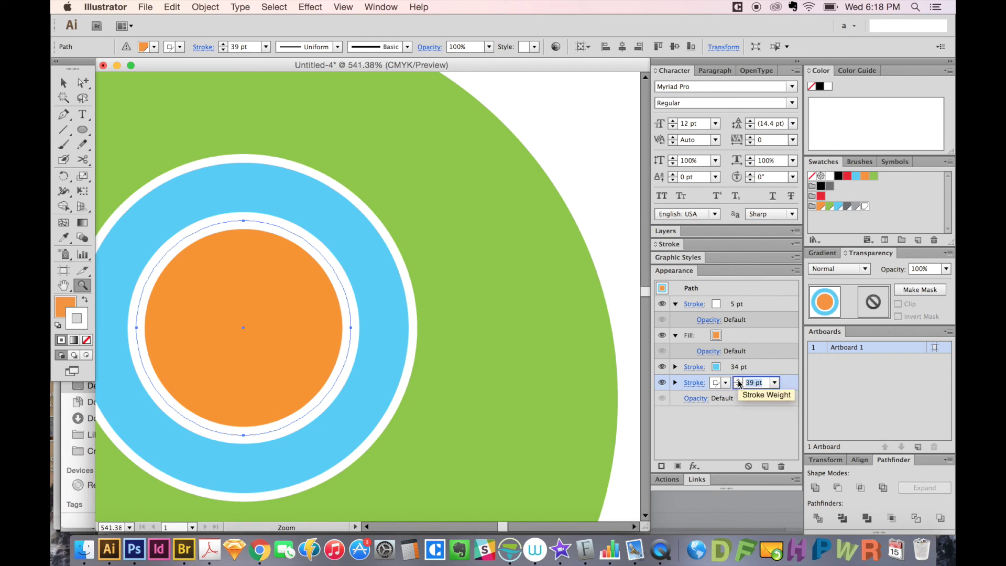
double_click(763, 385)
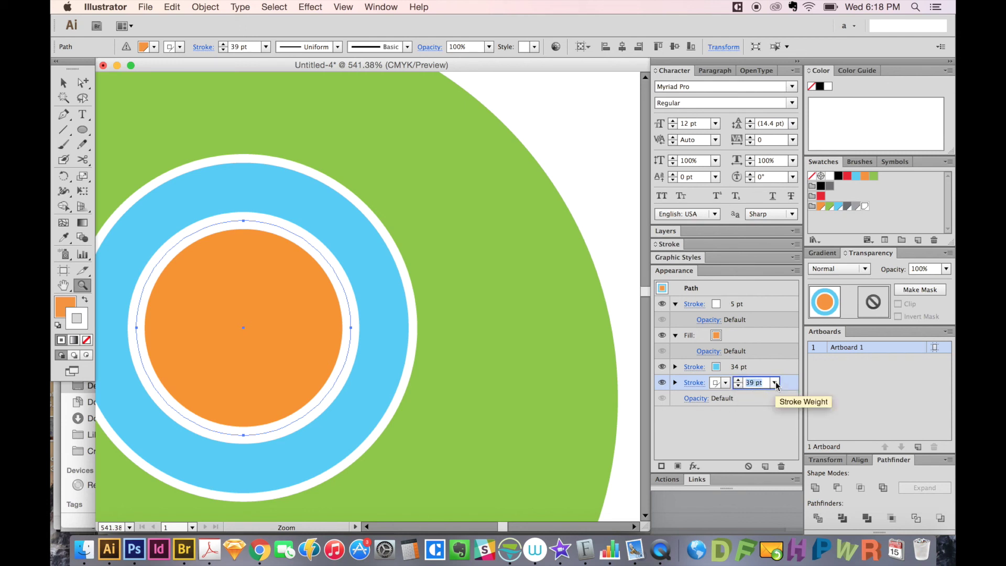
type("44")
key("Return")
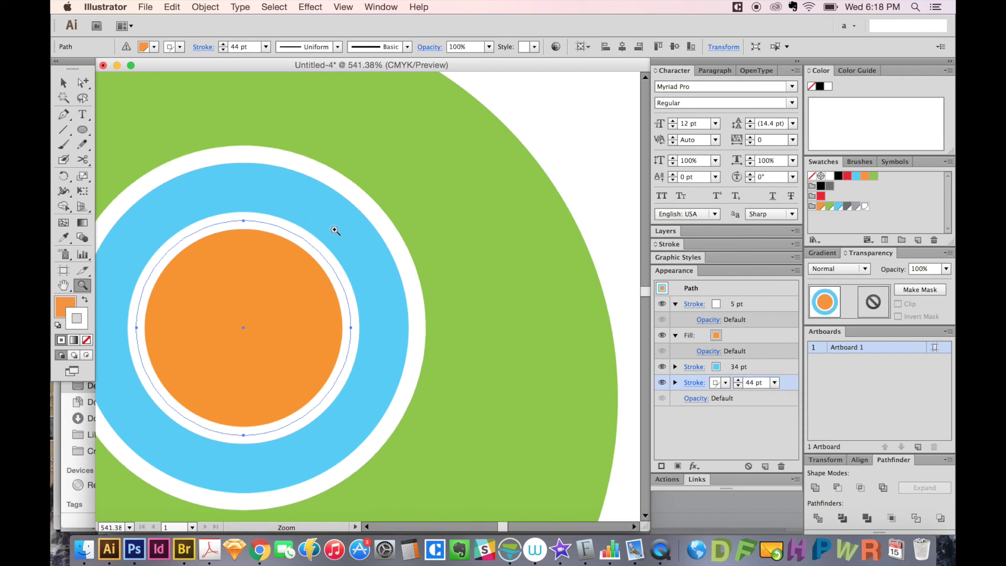
key("v")
scroll(326, 257, "down", 5)
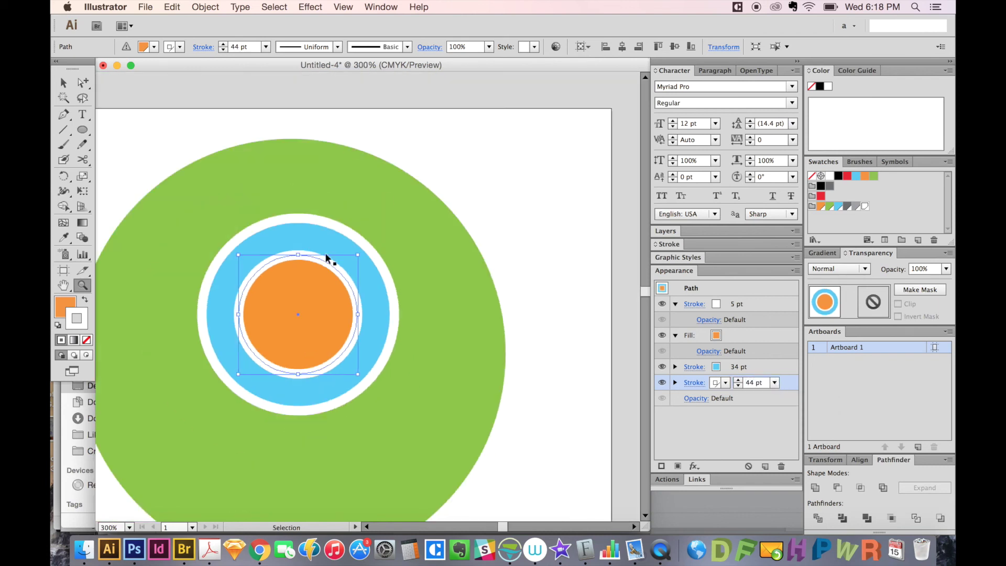
key("ctrl+shift+a")
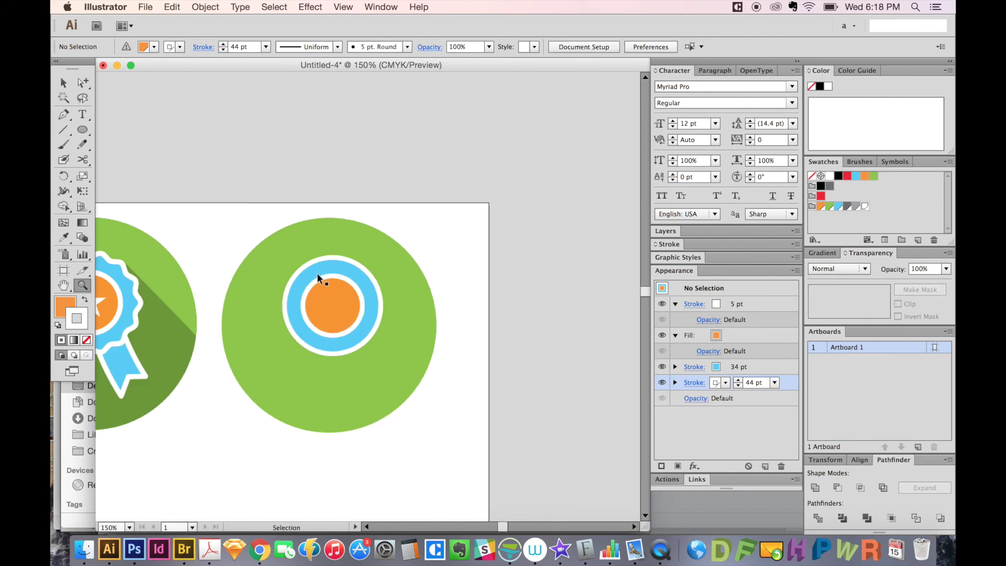
scroll(317, 273, "down", 1)
left_click_drag(355, 270, 434, 269)
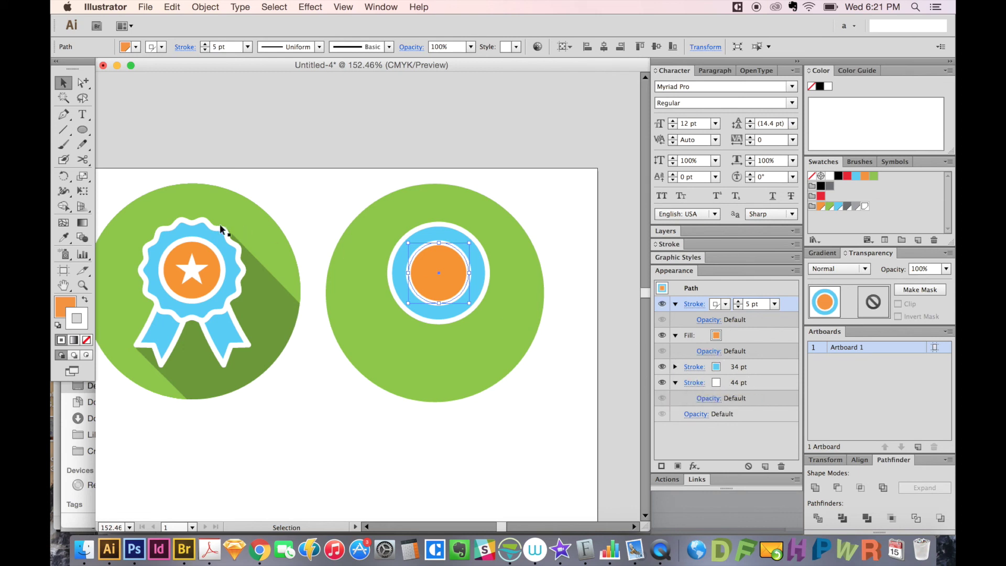
- Expand the center circle's appearance, fill and strokes into separate shapes
left_click(764, 382)
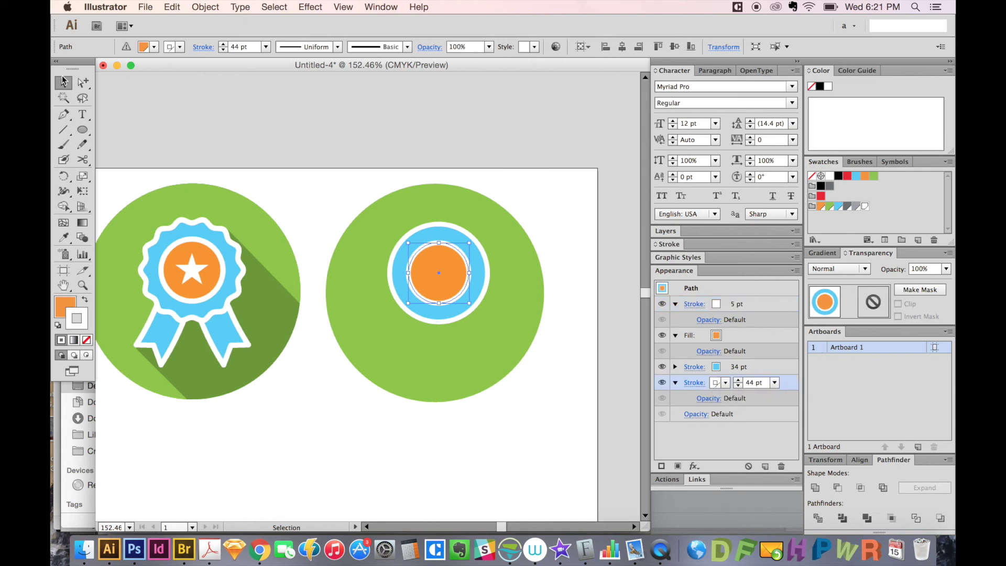
left_click(83, 83, "alt")
key("ctrl+shift+a")
key("ctrl+z")
key("ctrl+g")
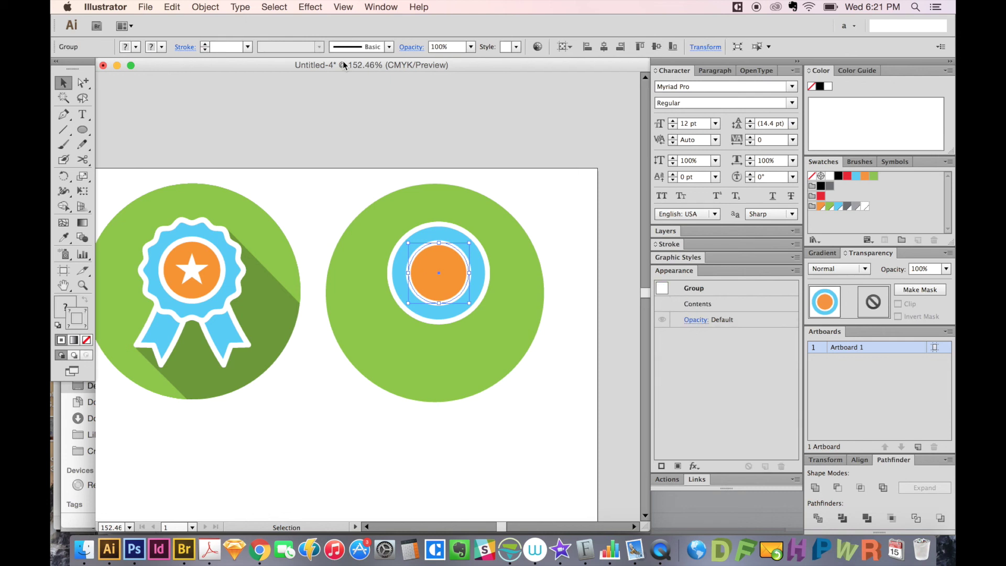
key("ctrl+shift+e")
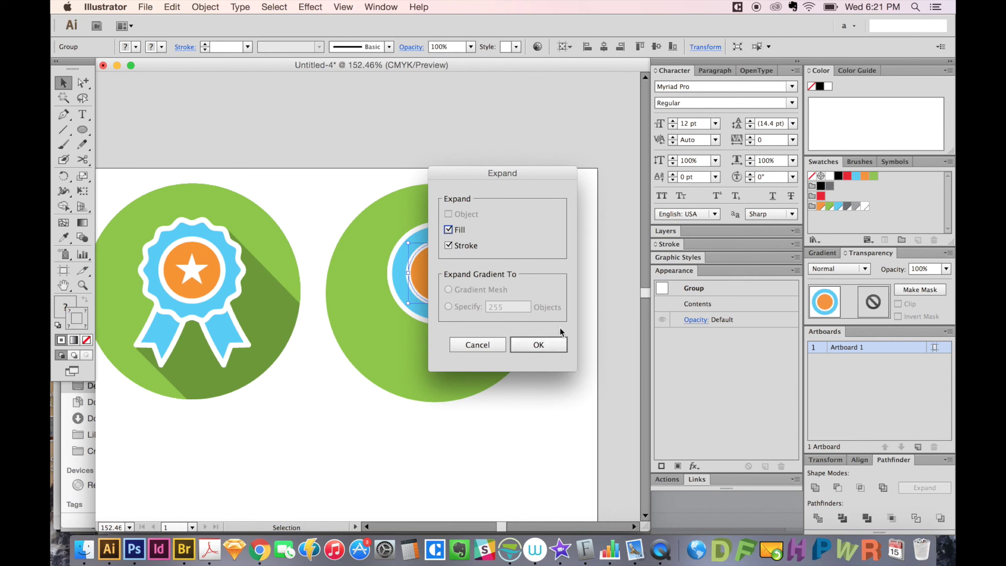
left_click(547, 337)
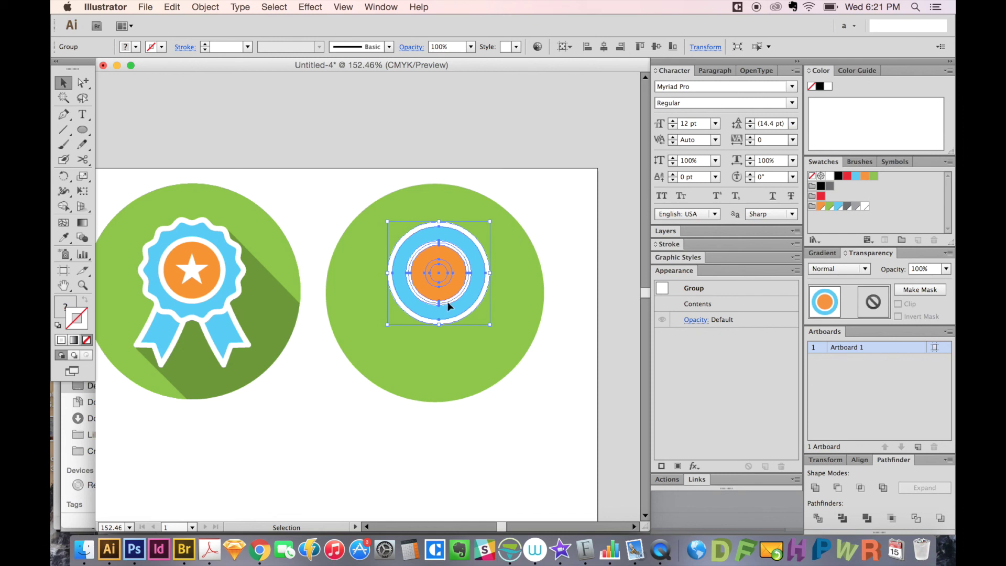
- Delete the blue, orange and inner white shapes, keeping only the outer white circle
key("z")
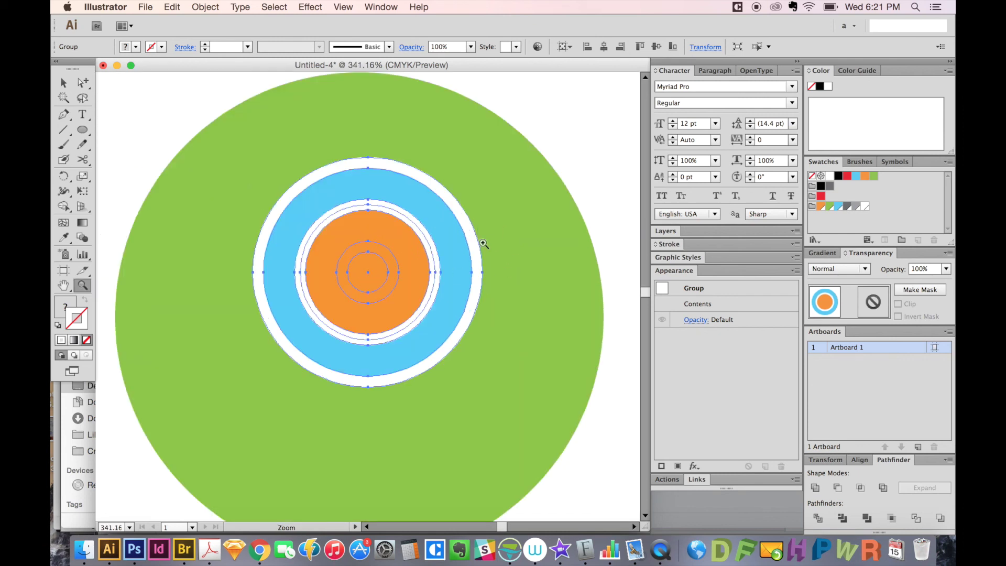
key("ctrl+space")
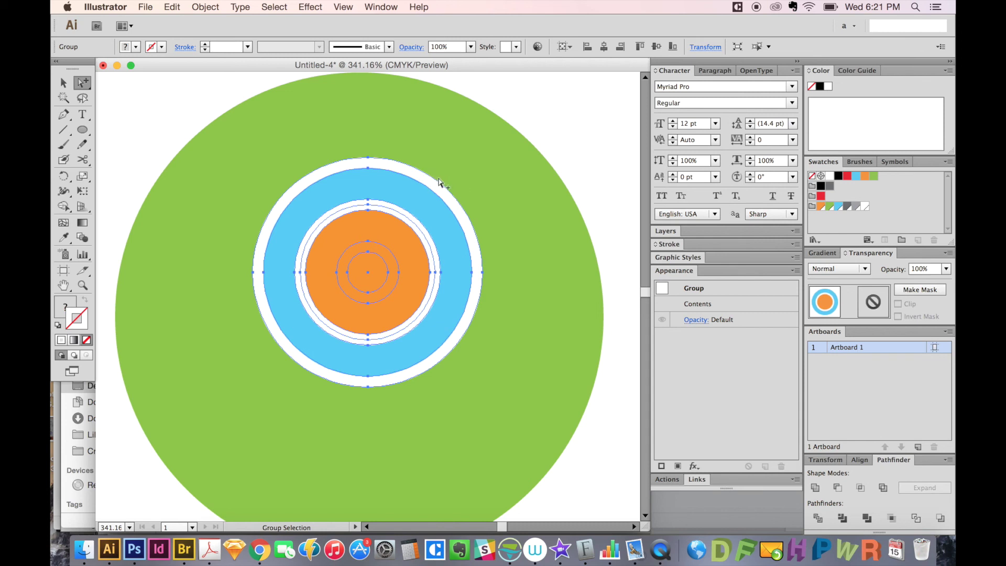
key("shift")
left_click(423, 176, "shift")
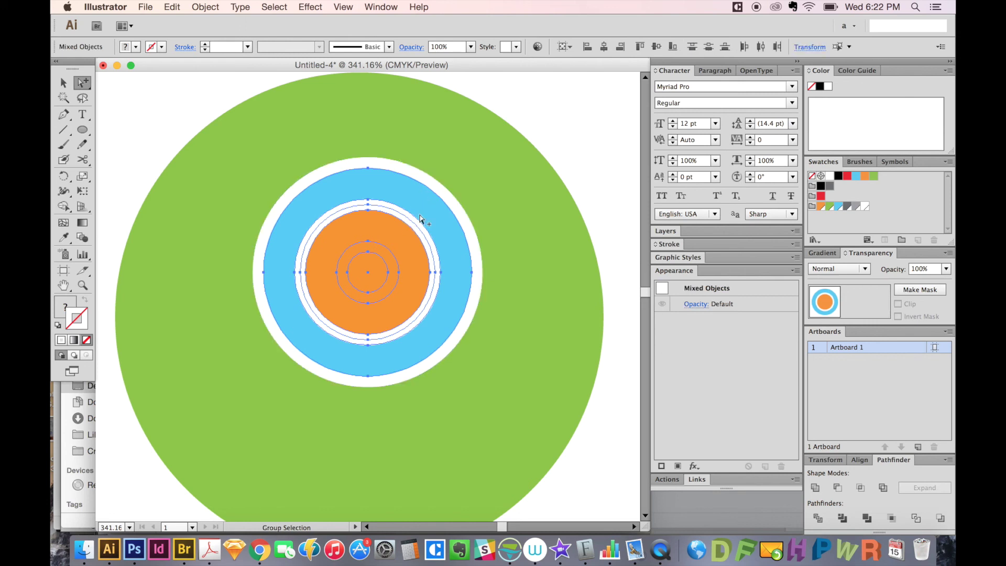
key("Delete")
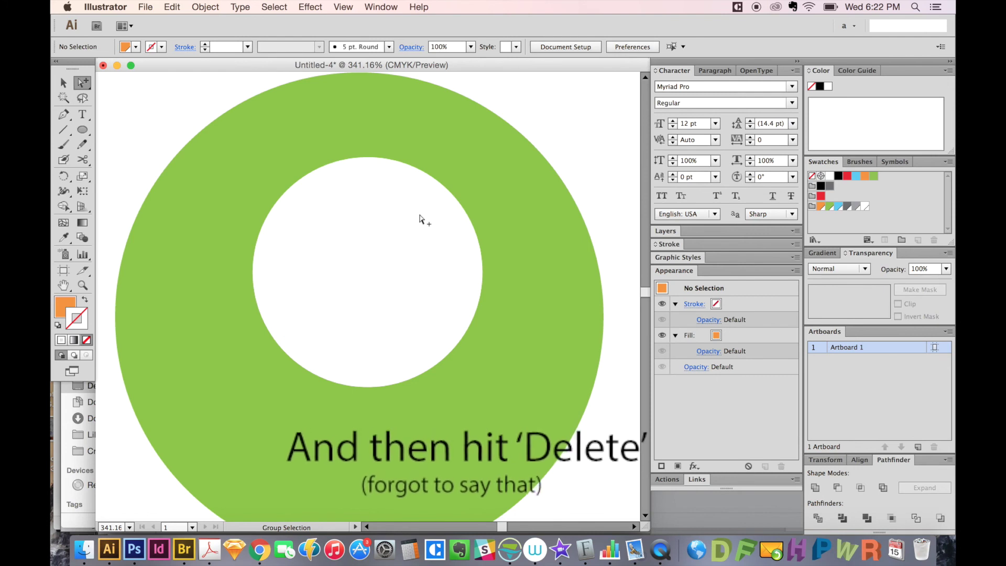
left_click(397, 249)
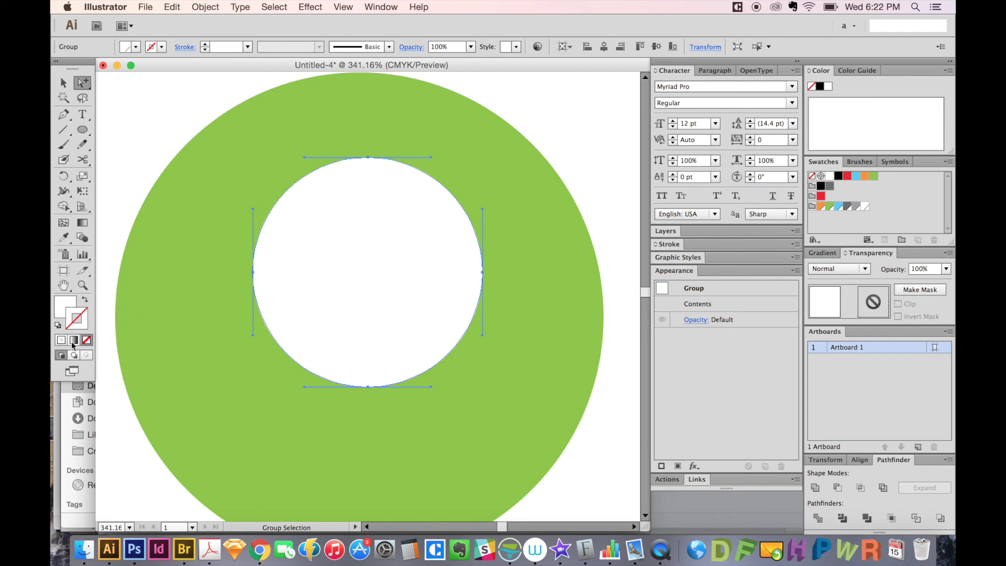
- Swap the white circle's fill and stroke, then set the stroke weight to 5 pt
key("shift+x")
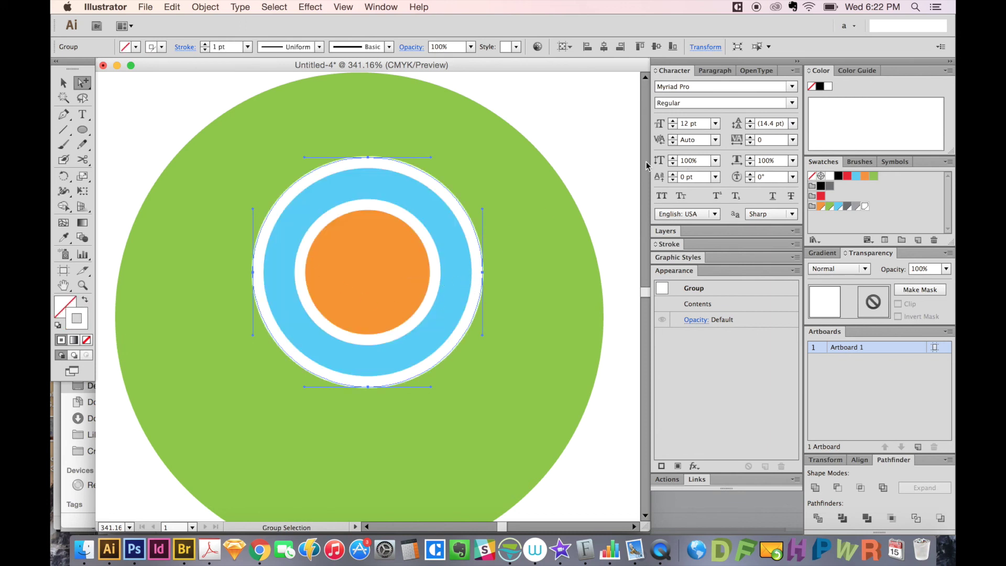
left_click(669, 244)
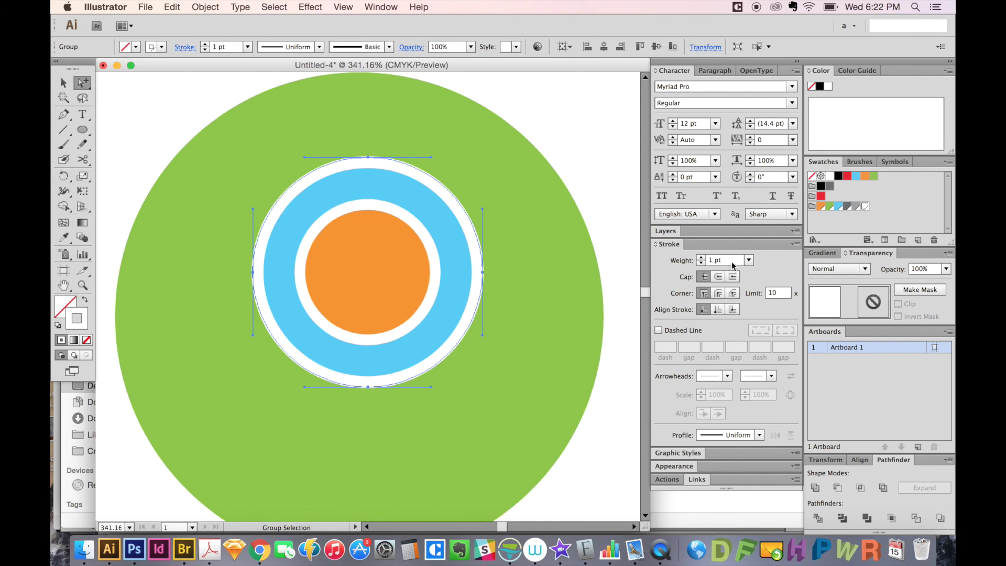
left_click(730, 261)
type("5")
key("Return")
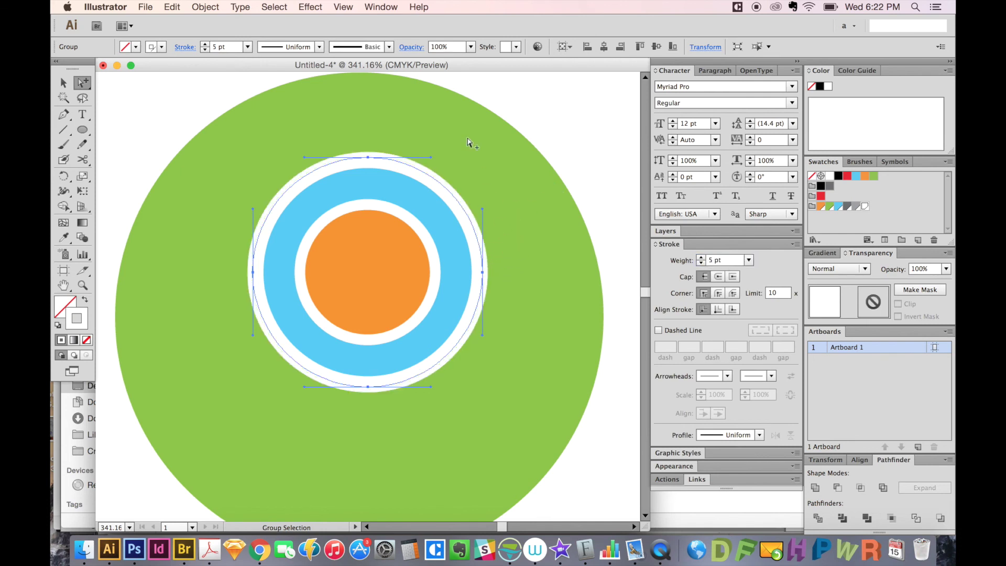
left_click(313, 8)
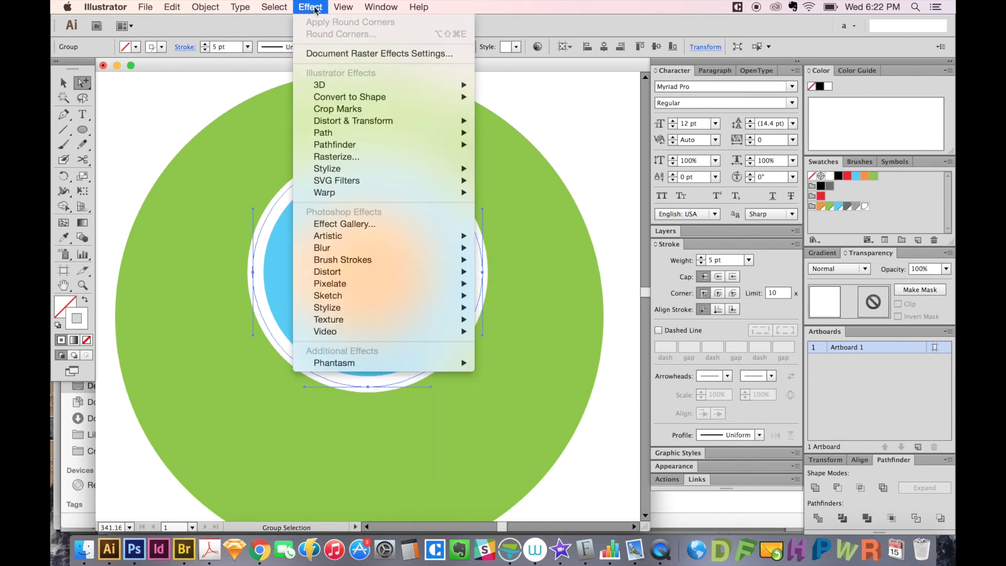
mouse_move(353, 120)
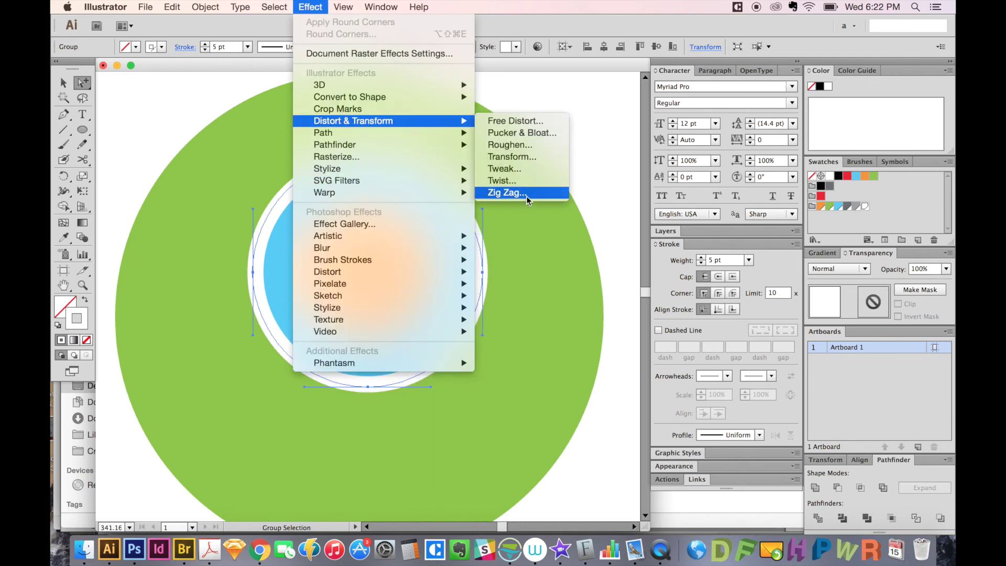
- Apply a smooth-point Zig Zag effect with its size reduced to 0.05 in
left_click(527, 200)
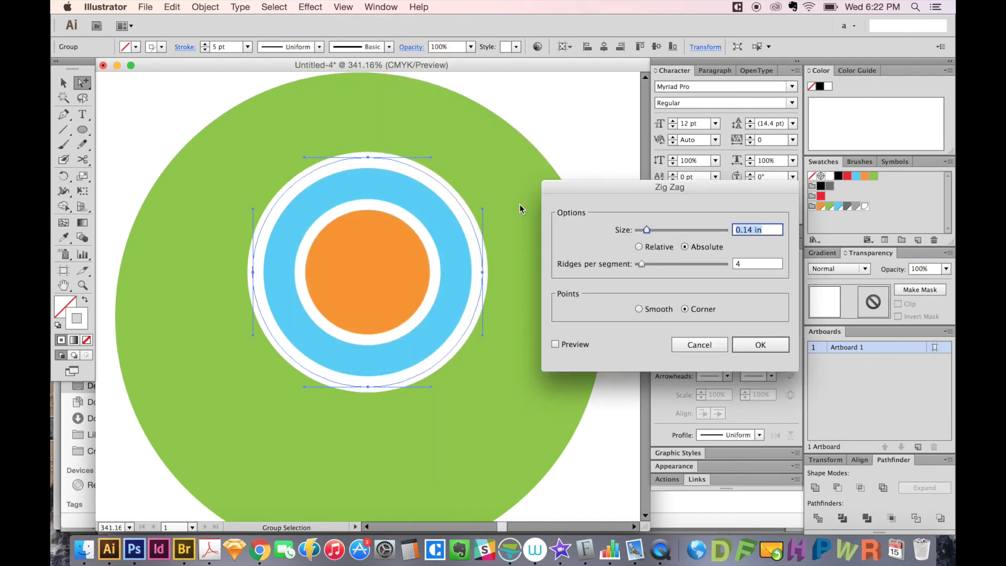
left_click(556, 344)
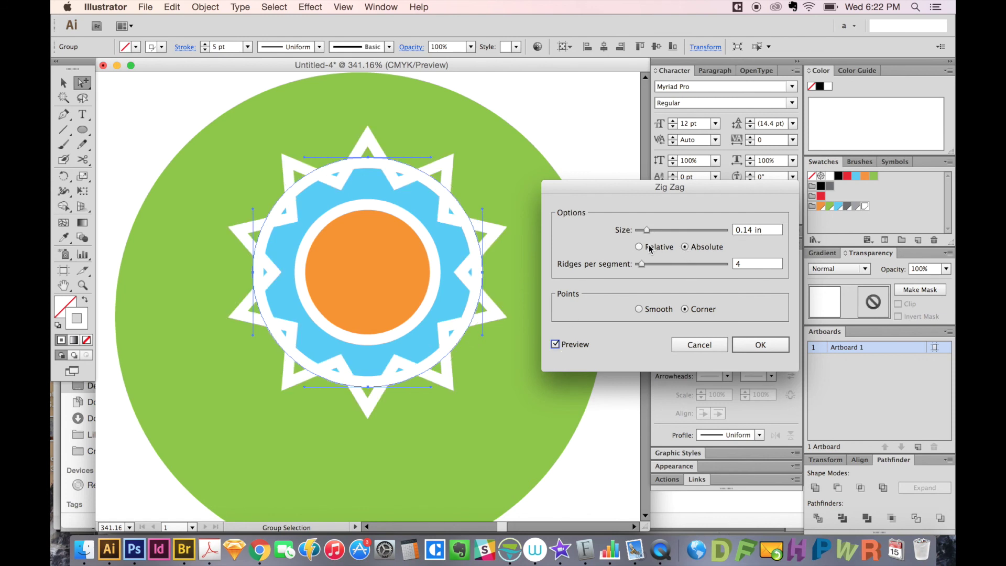
left_click(638, 309)
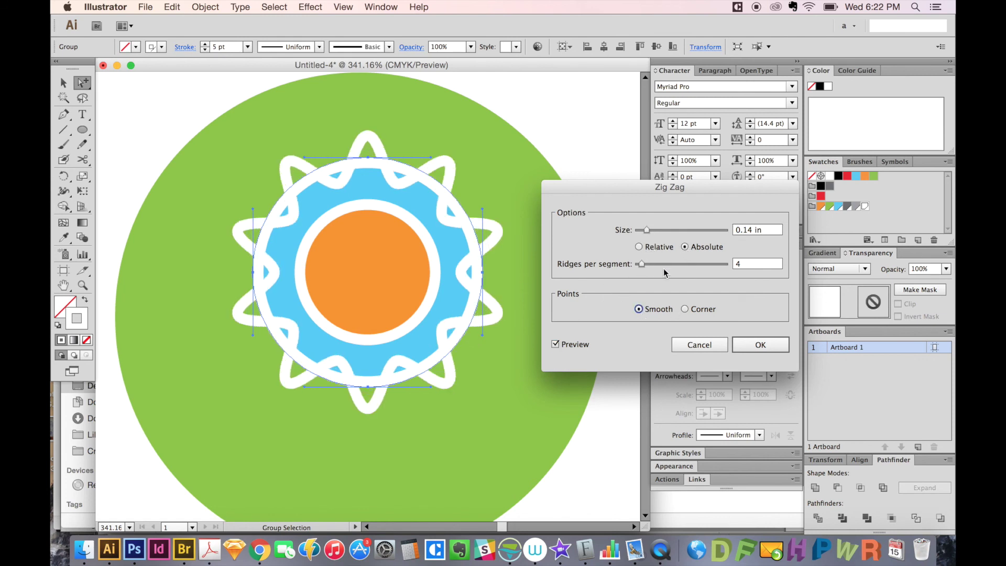
left_click_drag(646, 229, 640, 229)
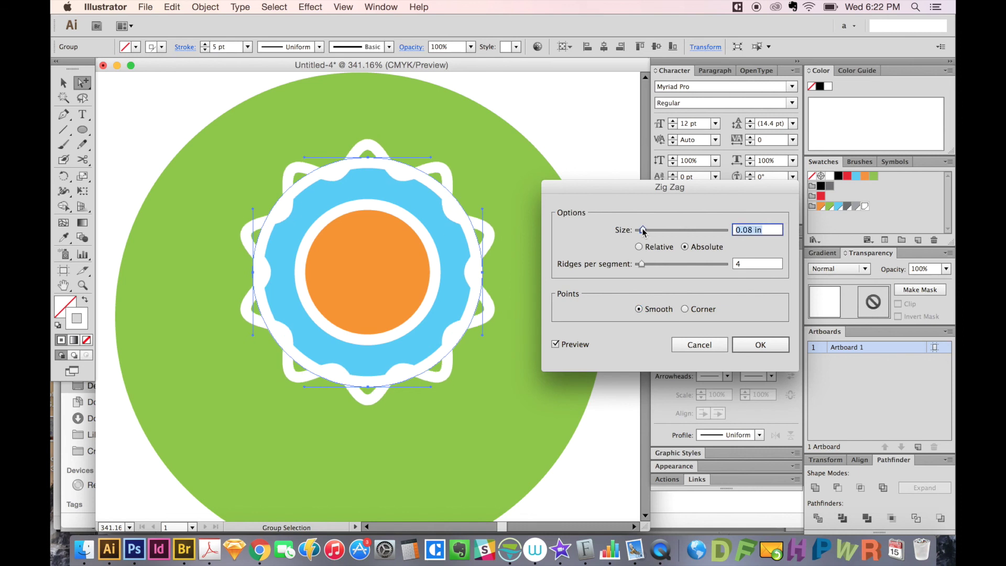
left_click_drag(641, 230, 644, 268)
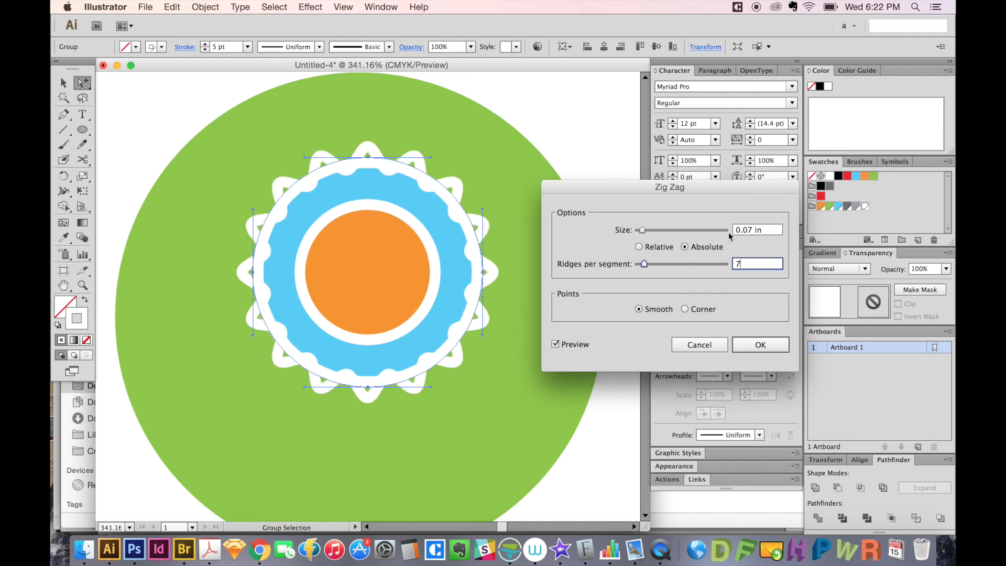
double_click(748, 228)
type("0.05")
key("Return")
- Reopen the Zig Zag effect from Appearance and change its ridges per segment
key("super+minus")
key("super+minus")
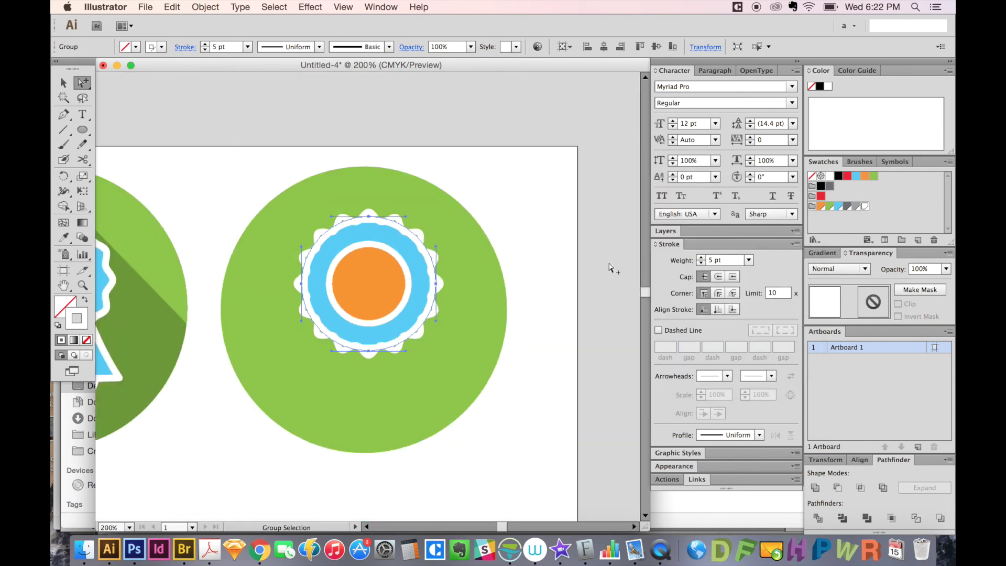
left_click_drag(259, 236, 400, 233)
left_click_drag(386, 274, 428, 253)
left_click(674, 466)
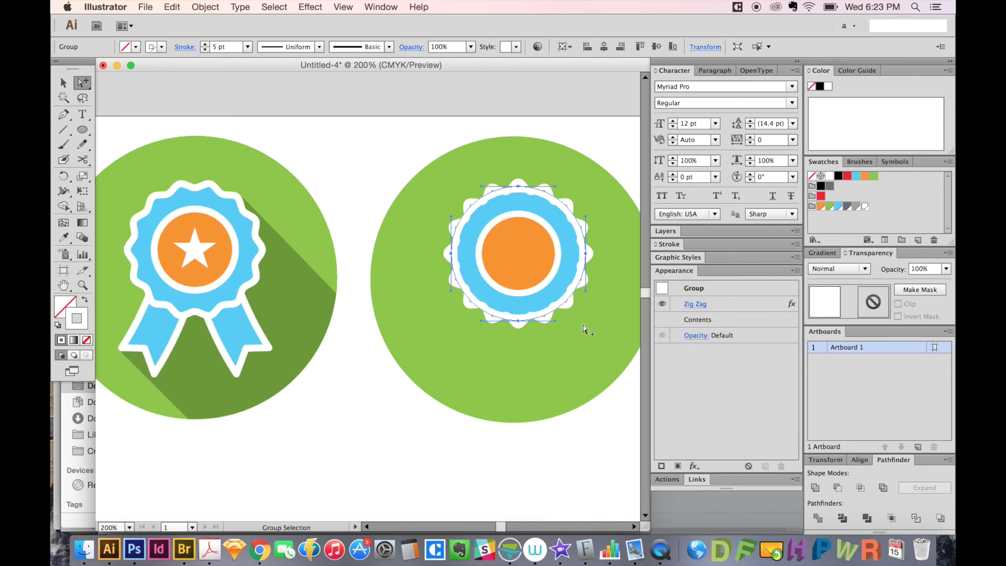
left_click(695, 305)
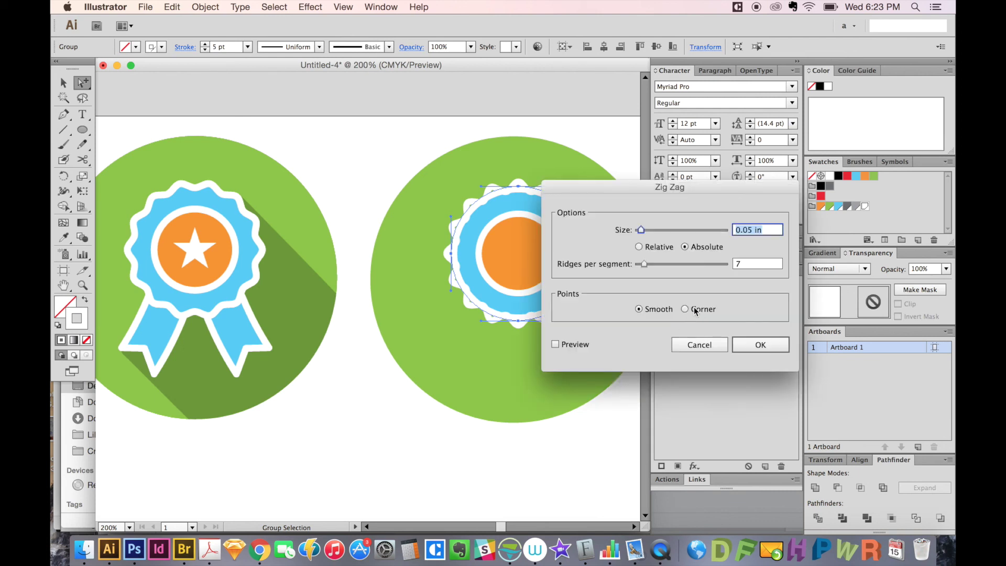
double_click(752, 264)
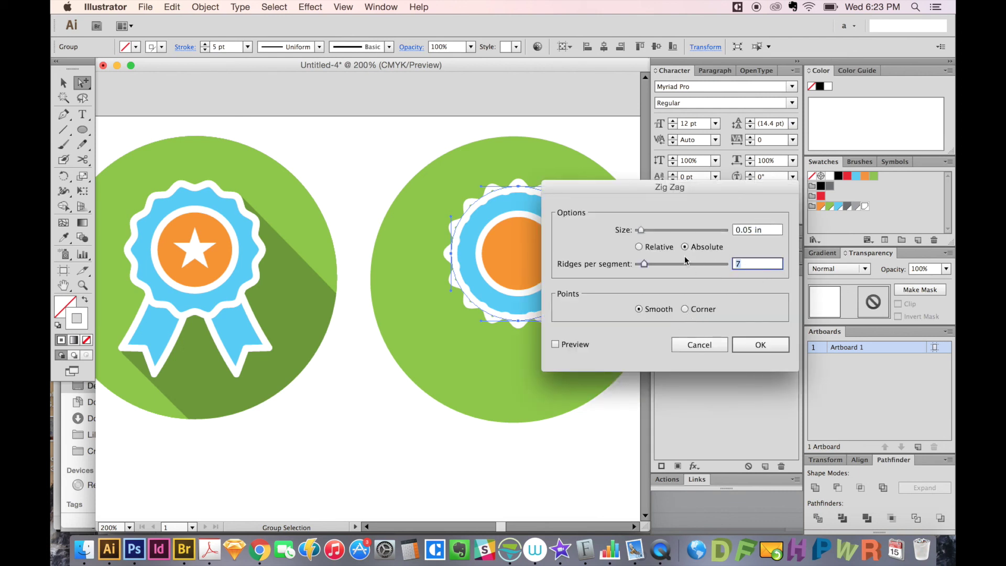
type("3")
key("Return")
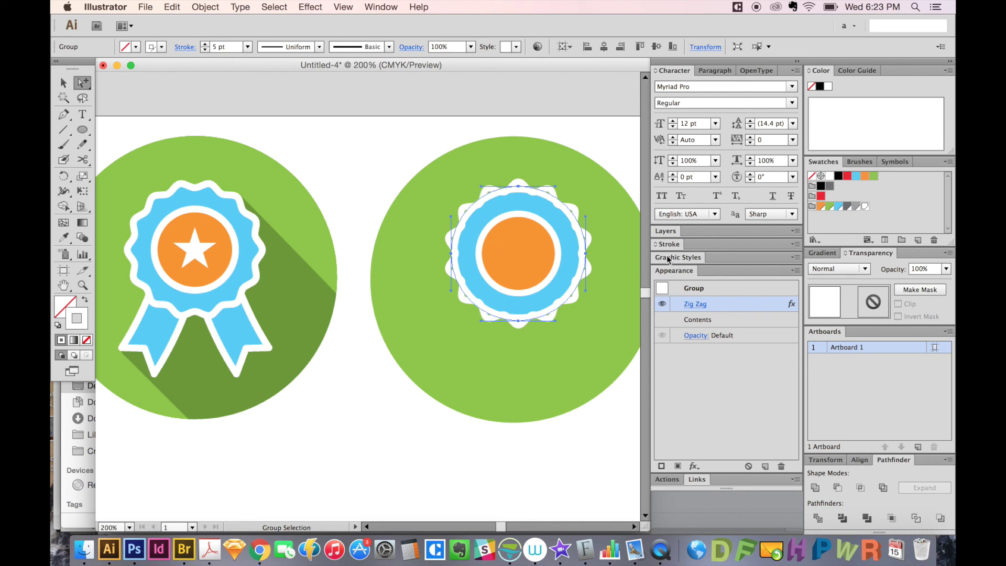
- Recolour the centre circle's 44 pt outer stroke light blue and preview the rosette
key("super+z")
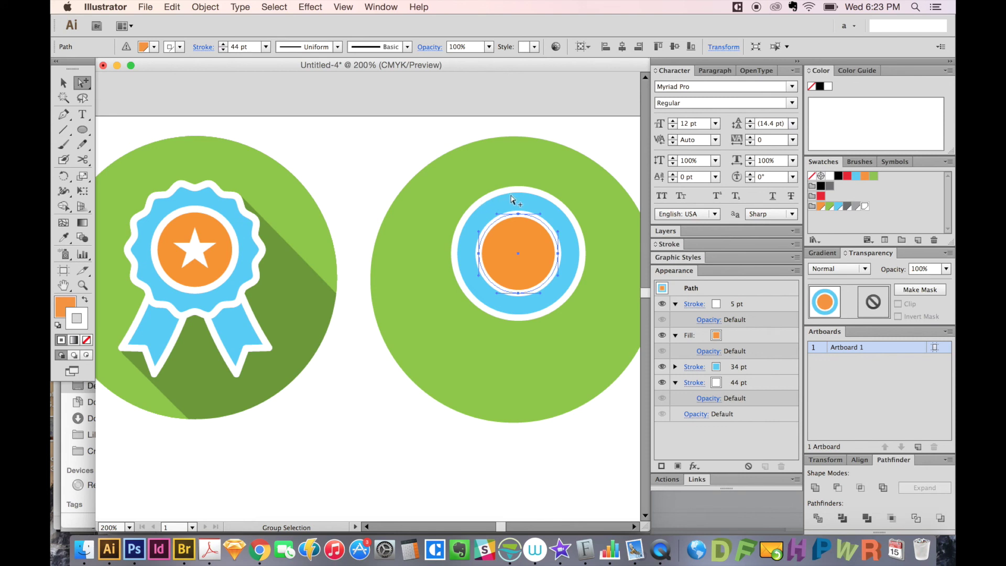
left_click(739, 385)
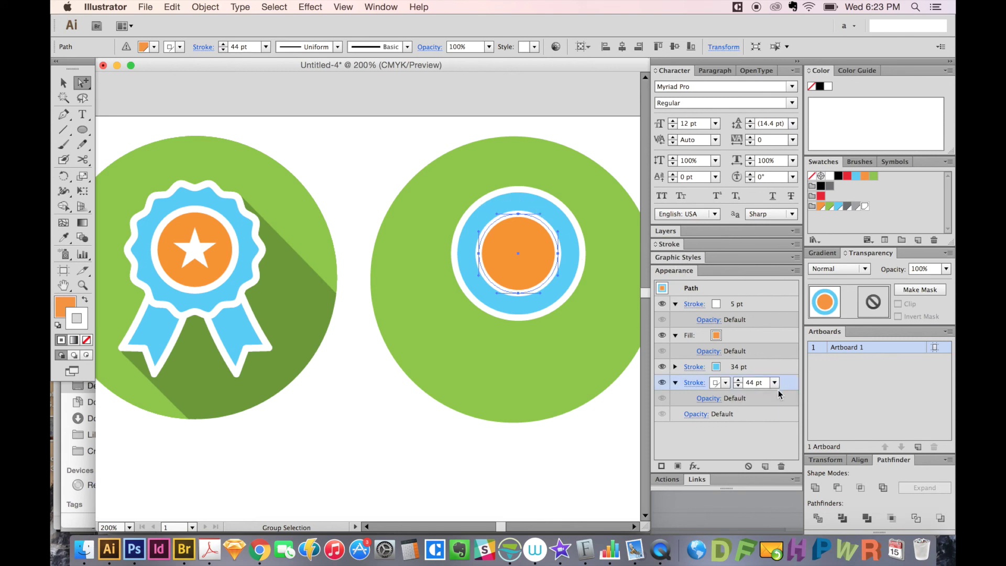
left_click(838, 206)
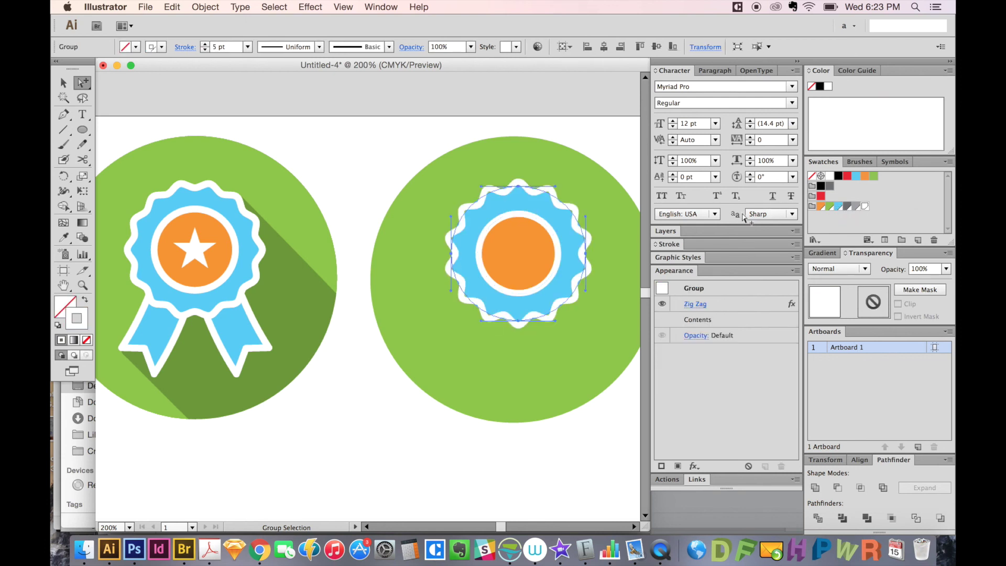
left_click(404, 158)
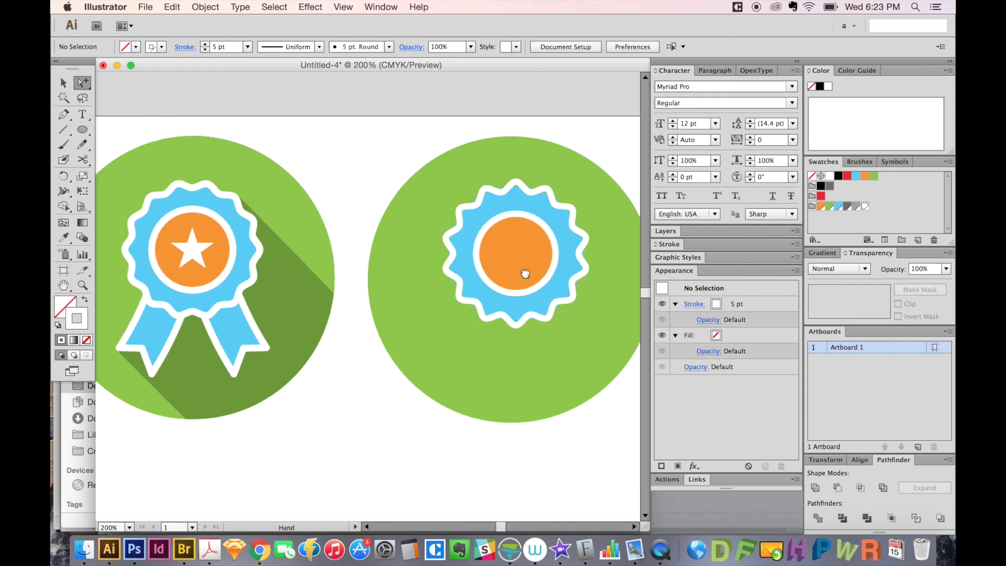
key("v")
left_click(565, 301)
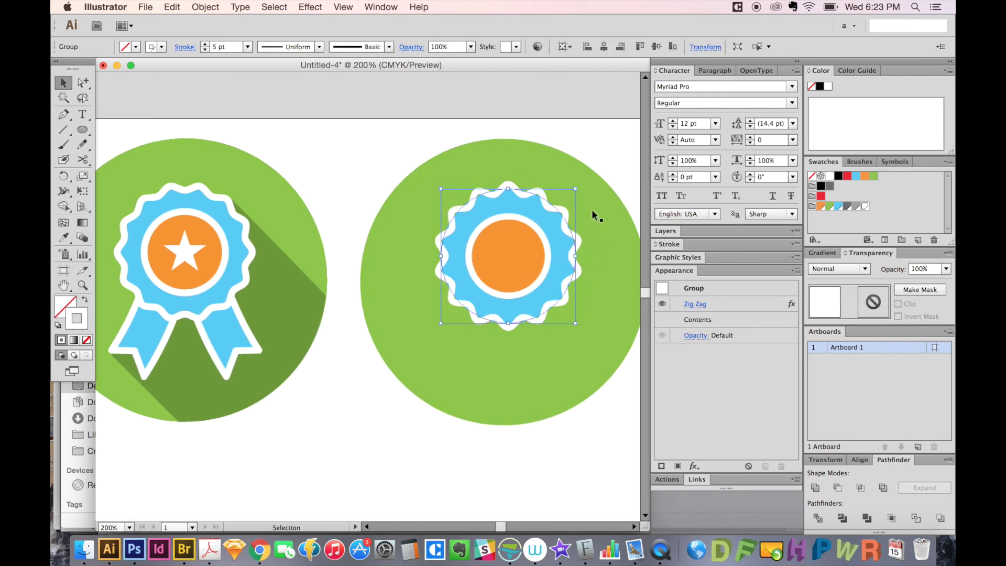
left_click(564, 184)
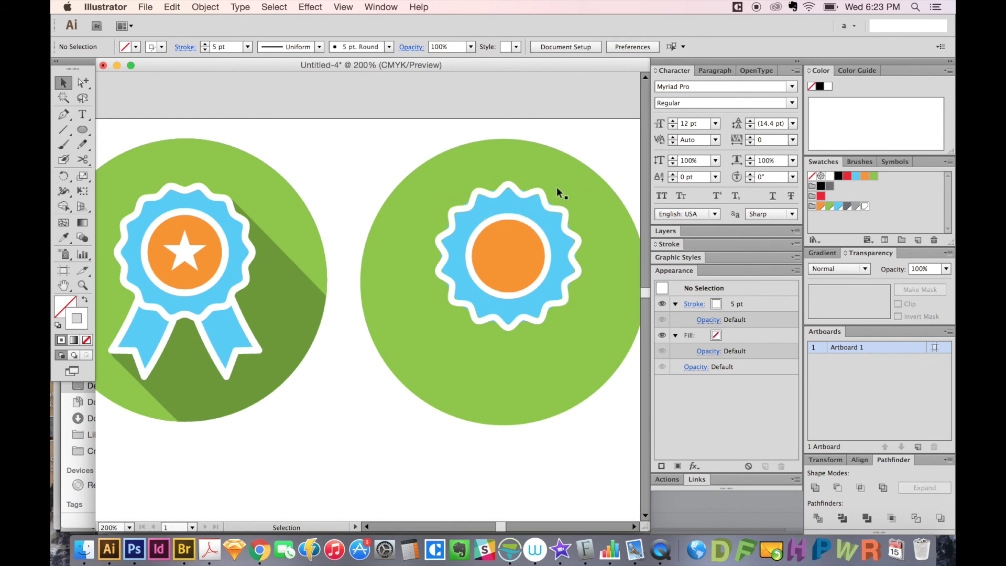
- Zoom in on the rosette's wavy edge, then zoom back out to the whole badge
key("z")
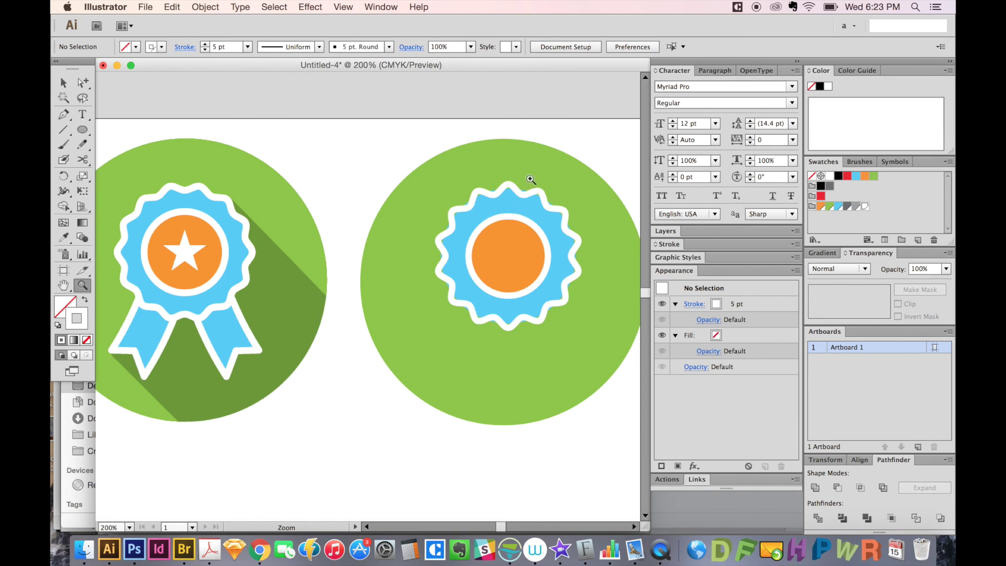
mouse_move(532, 180)
left_mouse_down()
mouse_move(361, 321)
mouse_move(556, 291)
left_mouse_up()
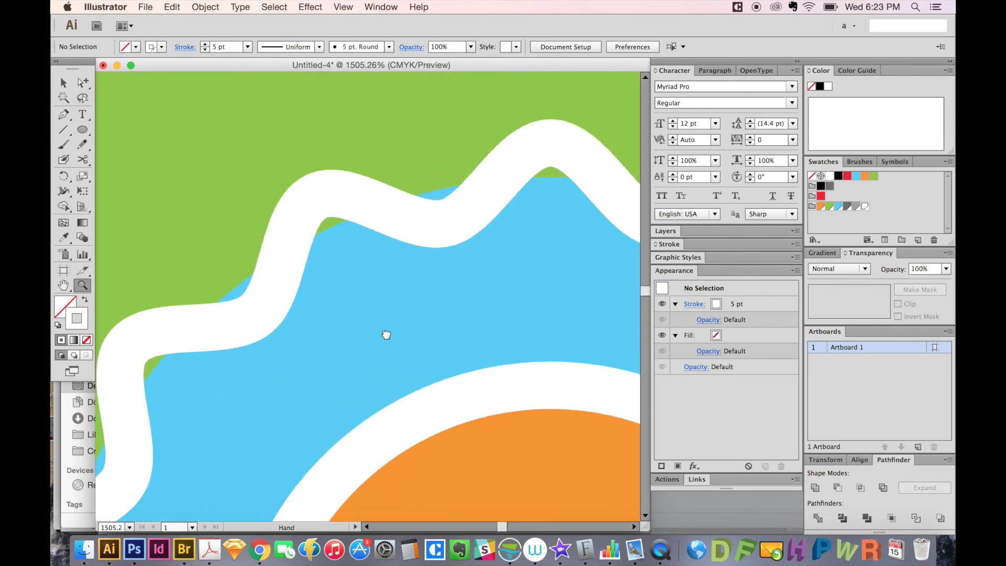
key("ctrl+0")
- Select the rosette group and check its Zig Zag effect settings without changing them
key("a")
left_click(406, 323, "alt")
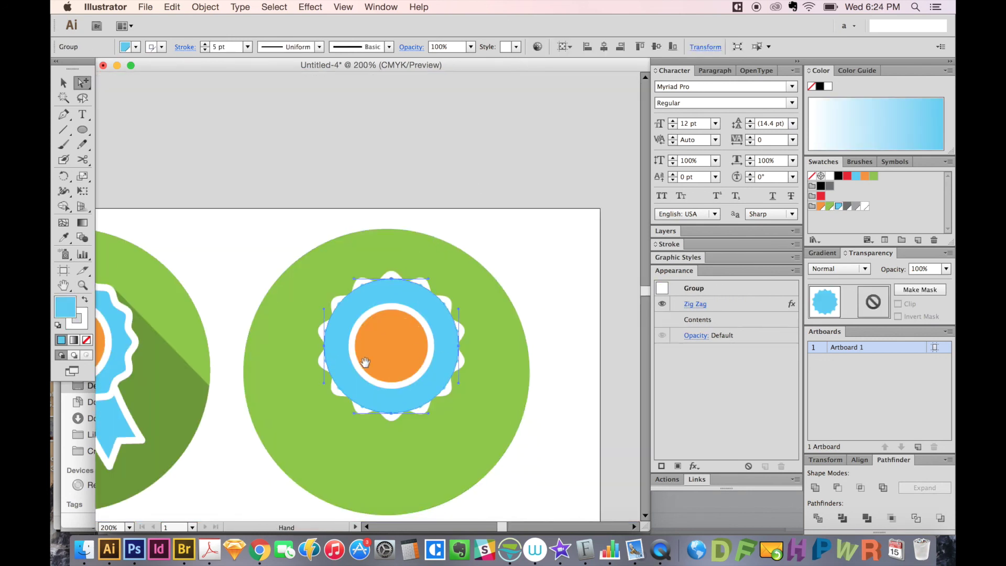
left_click_drag(361, 359, 426, 346)
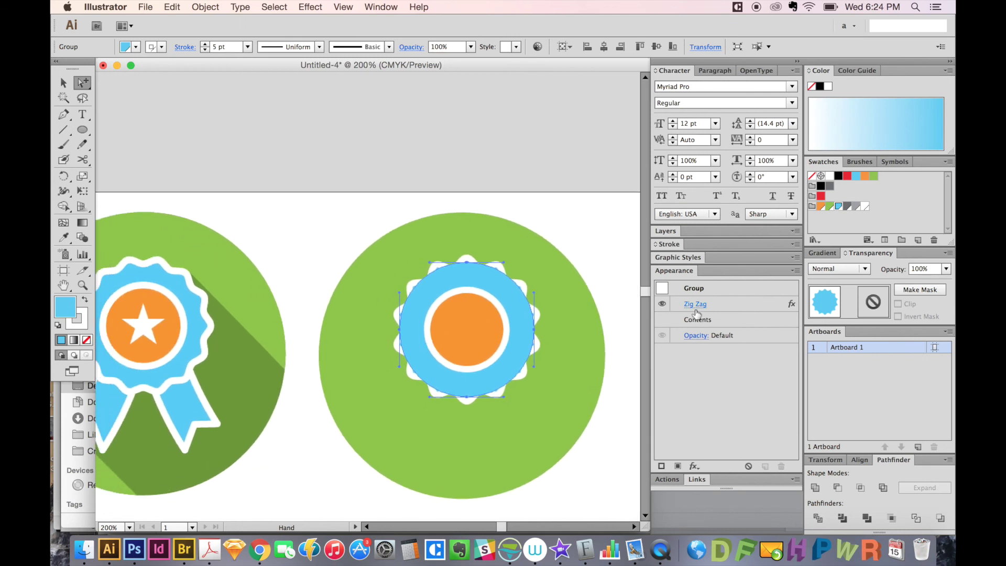
left_click(696, 305)
left_click(700, 345)
- Delete the centre circle's 44 pt and 34 pt strokes, keeping the orange fill and 5 pt white stroke
left_click(535, 323)
left_click(745, 382)
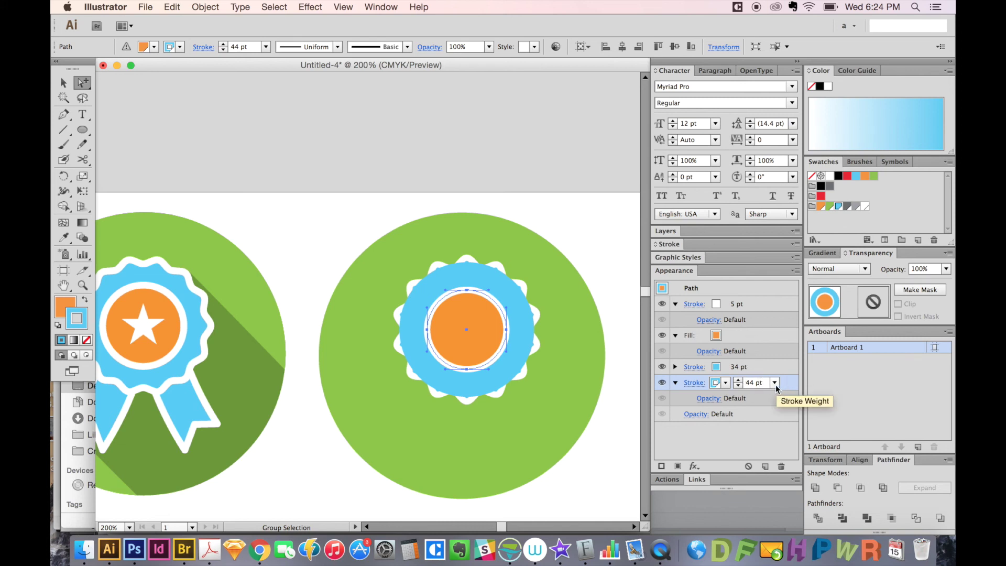
left_click(780, 465)
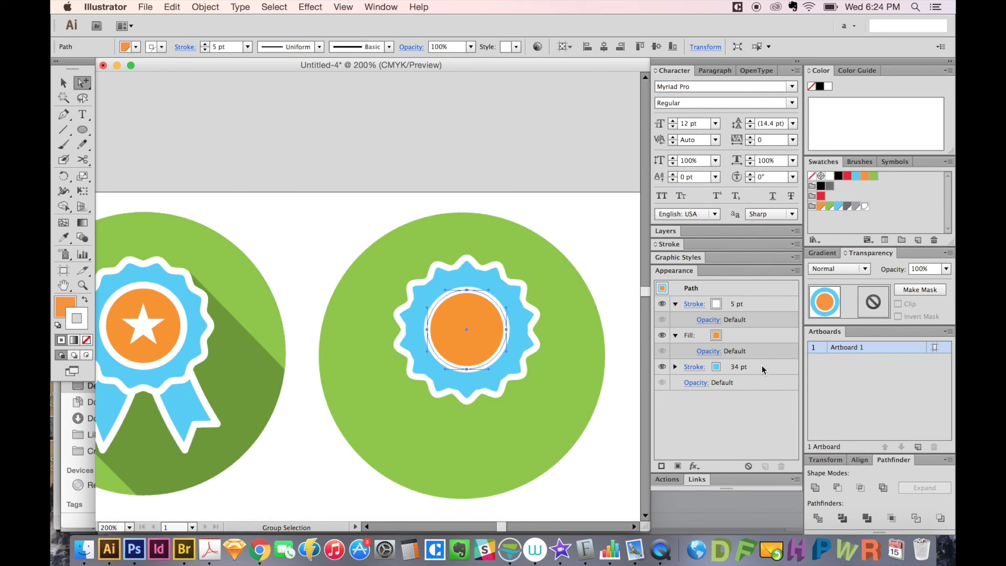
left_click(781, 466)
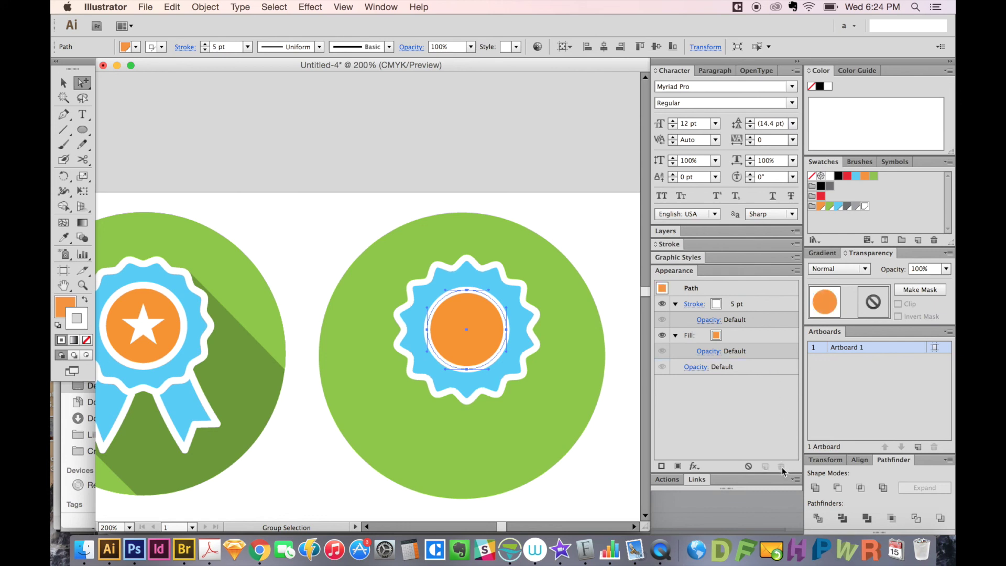
mouse_move(359, 361)
left_mouse_down()
mouse_move(405, 302)
mouse_move(400, 311)
left_mouse_up()
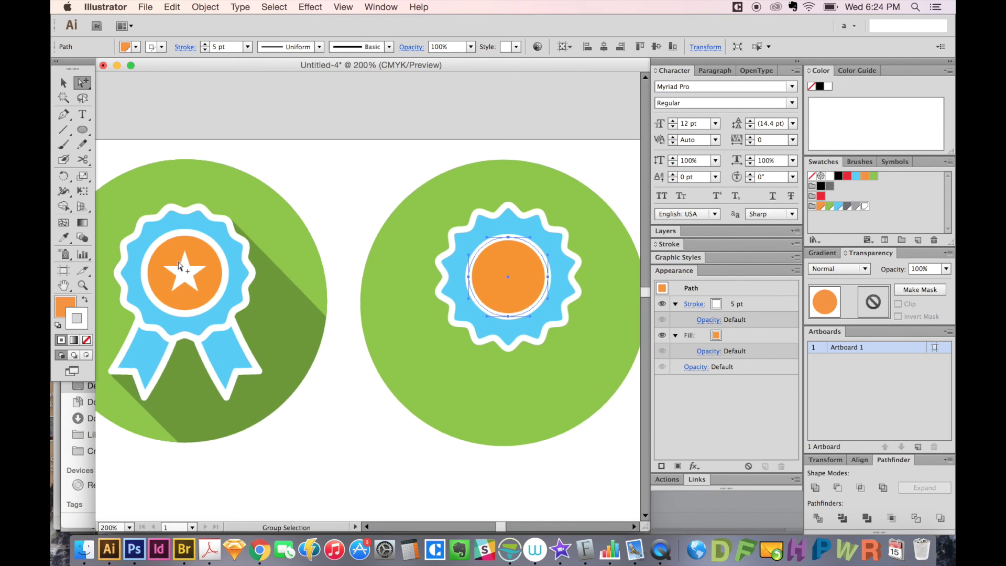
scroll(546, 288, "down", 2)
- Draw a long rectangle below the right badge and give it a light blue fill
key("v")
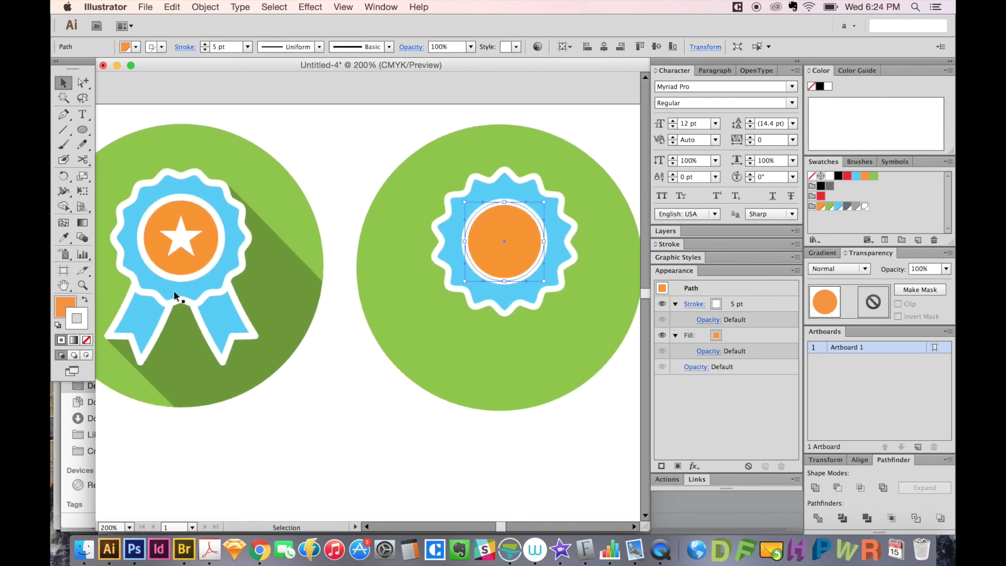
scroll(398, 365, "down", 1)
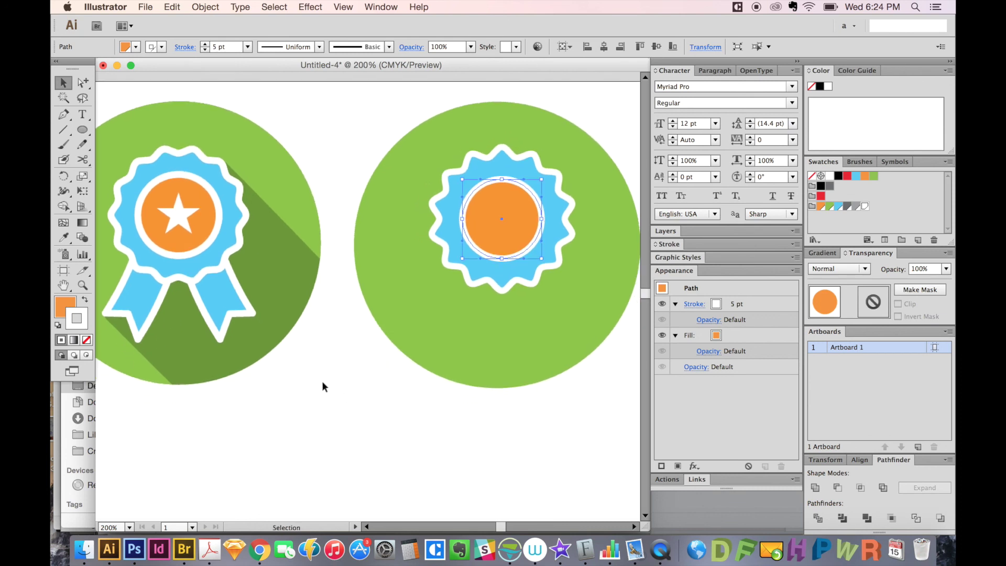
key("m")
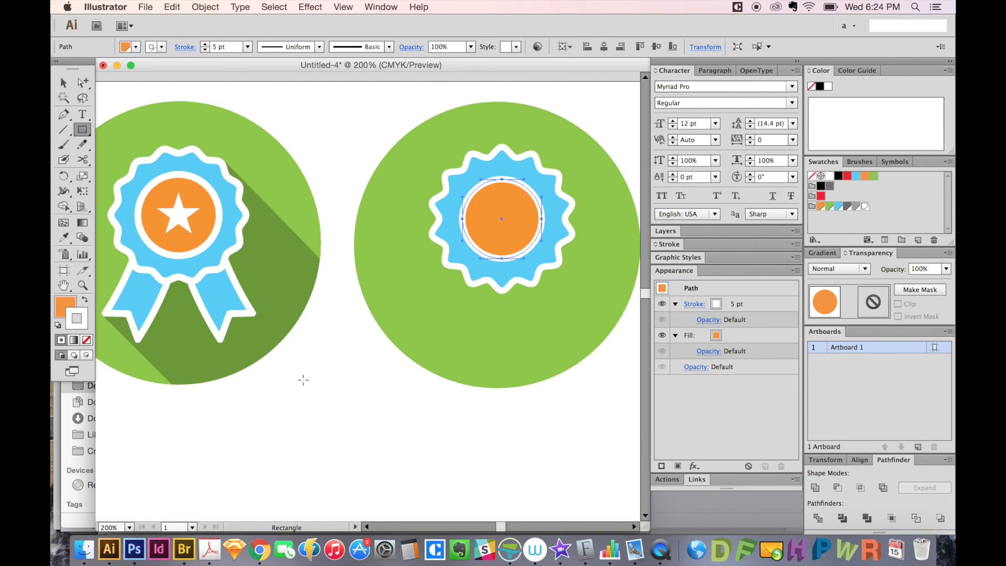
mouse_move(291, 375)
left_mouse_down()
mouse_move(409, 419)
mouse_move(435, 417)
left_mouse_up()
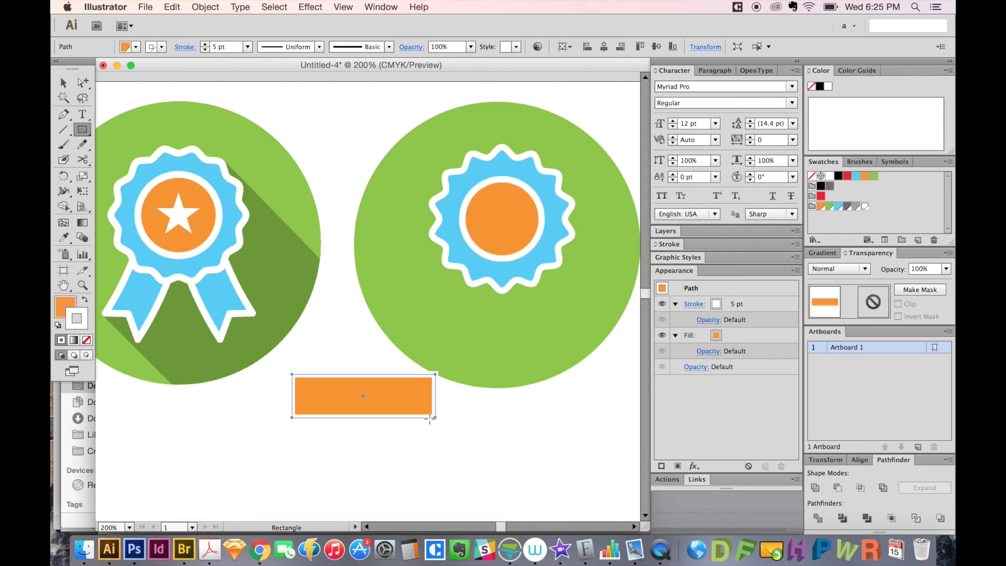
left_click(820, 206)
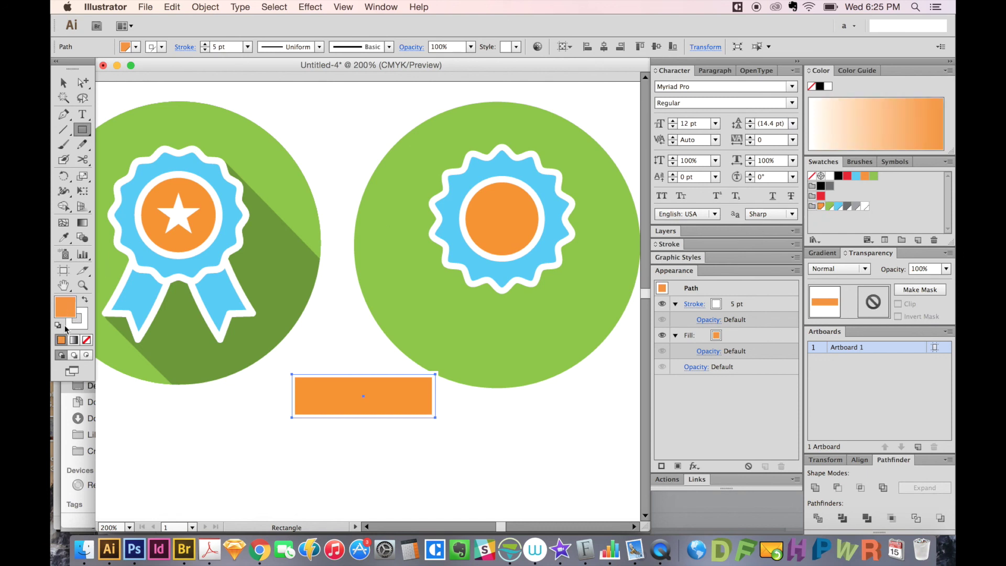
left_click(838, 206)
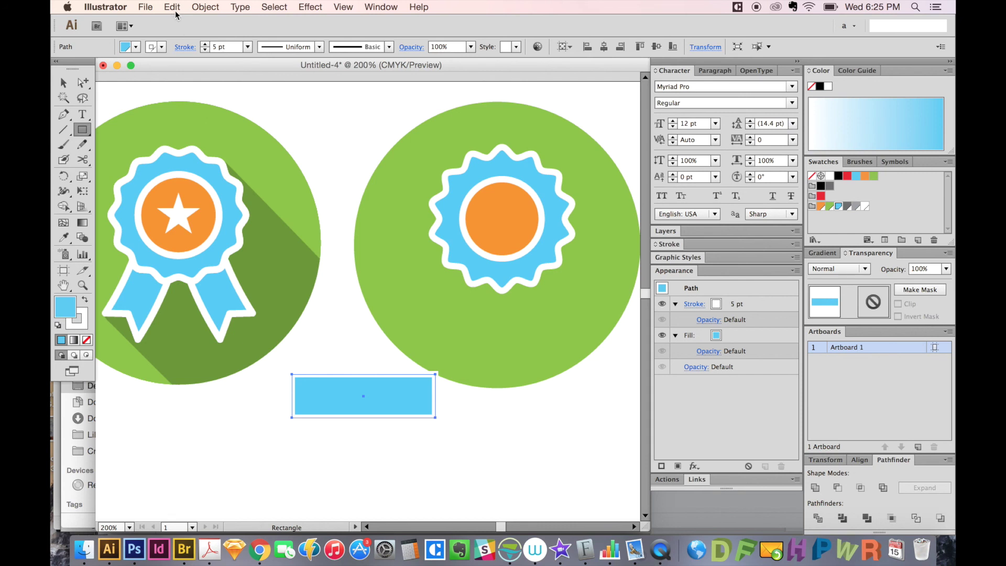
left_click(203, 8)
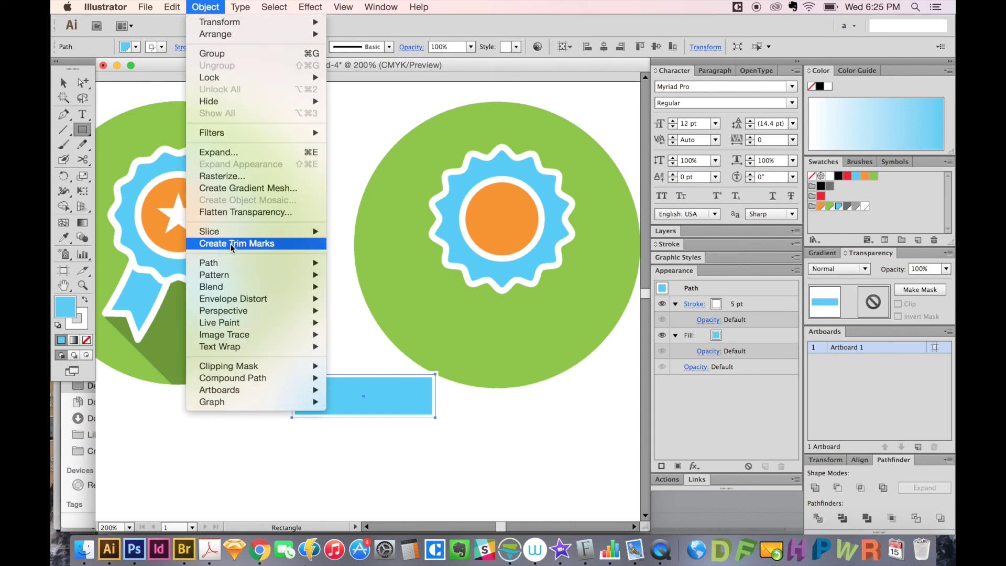
mouse_move(210, 263)
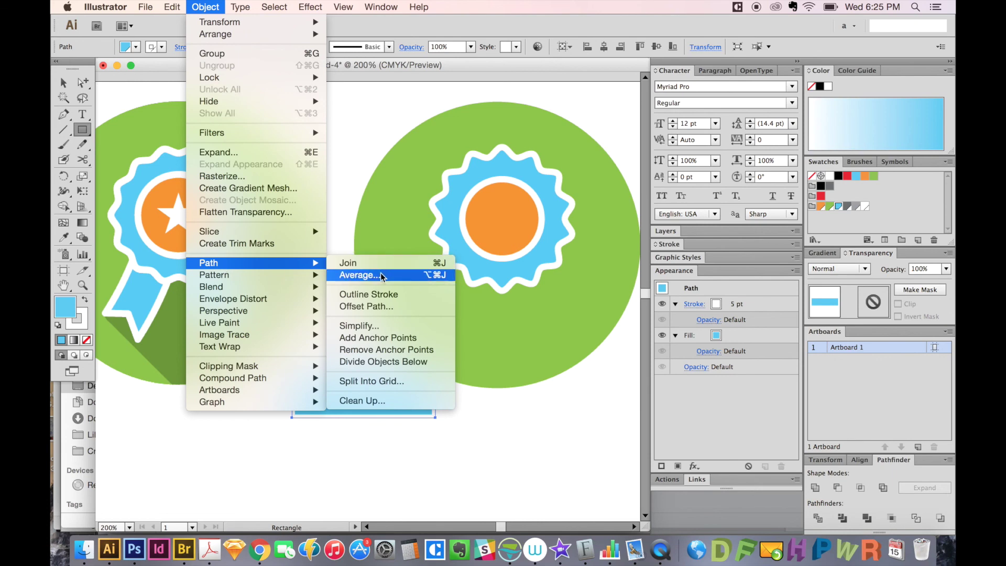
- Add anchor points and push the rectangle's left midpoint inward to notch the ribbon end
left_click(392, 340)
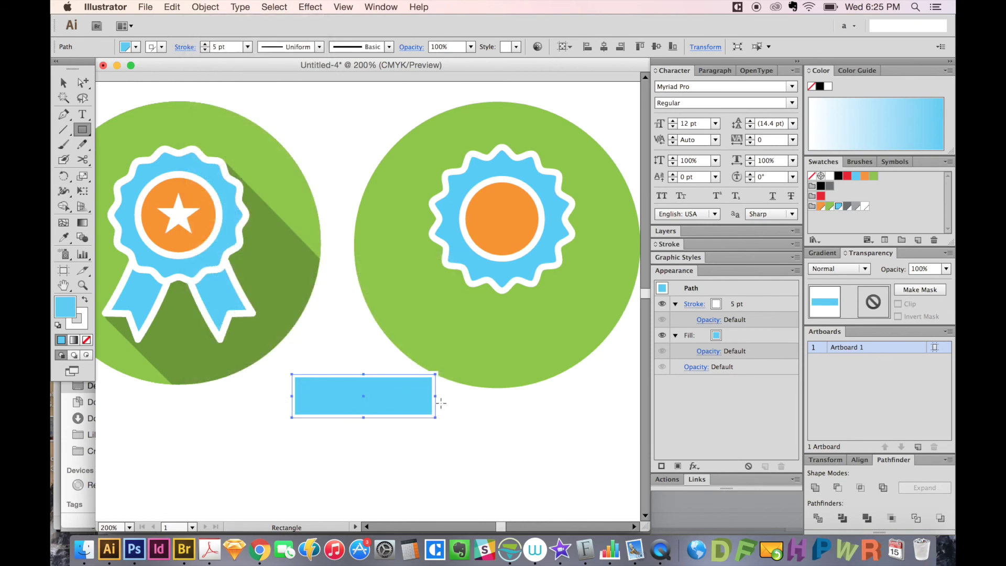
key("a")
left_click(429, 472)
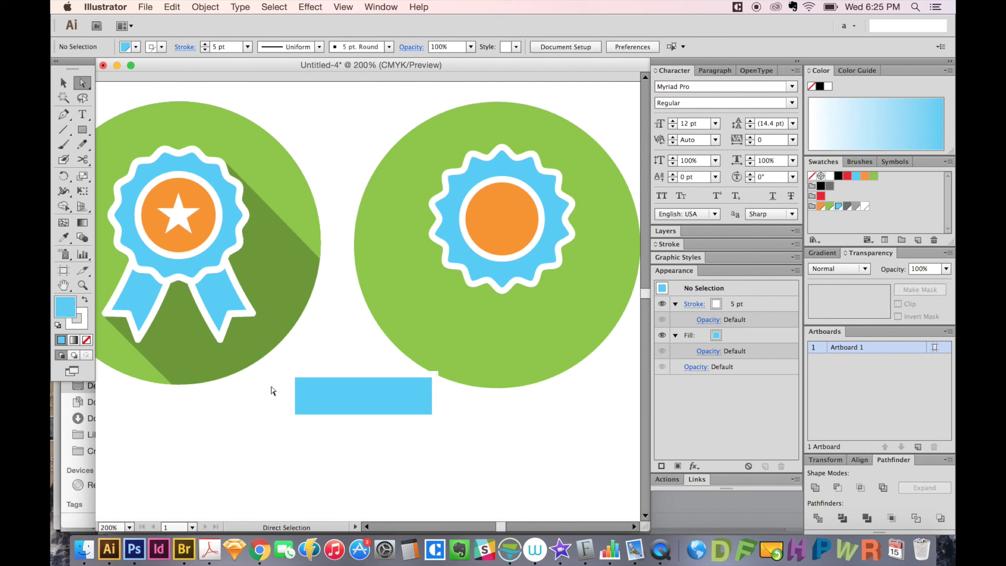
left_click_drag(269, 387, 307, 407)
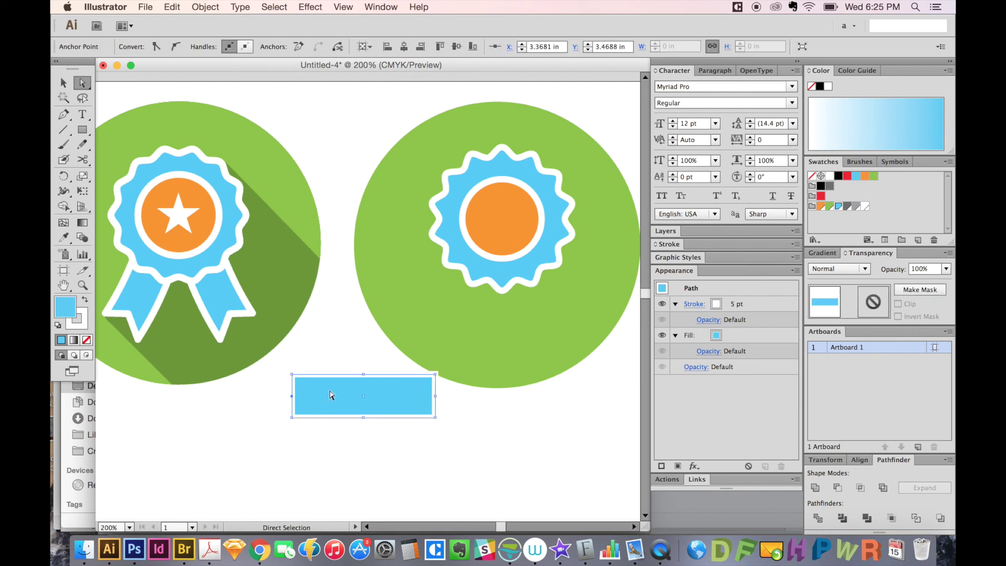
key("Right")
key("Right")
key("Right")
key("shift+Right")
left_click(351, 434)
key("v")
left_click(364, 402)
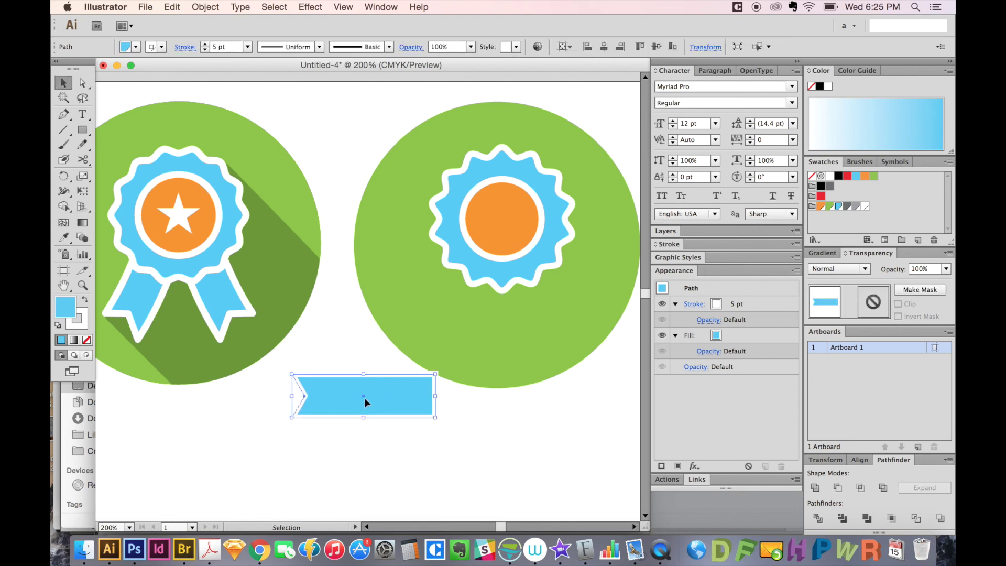
- Apply an Arch warp with a small negative bend and move the banner onto the right badge
left_click(319, 10)
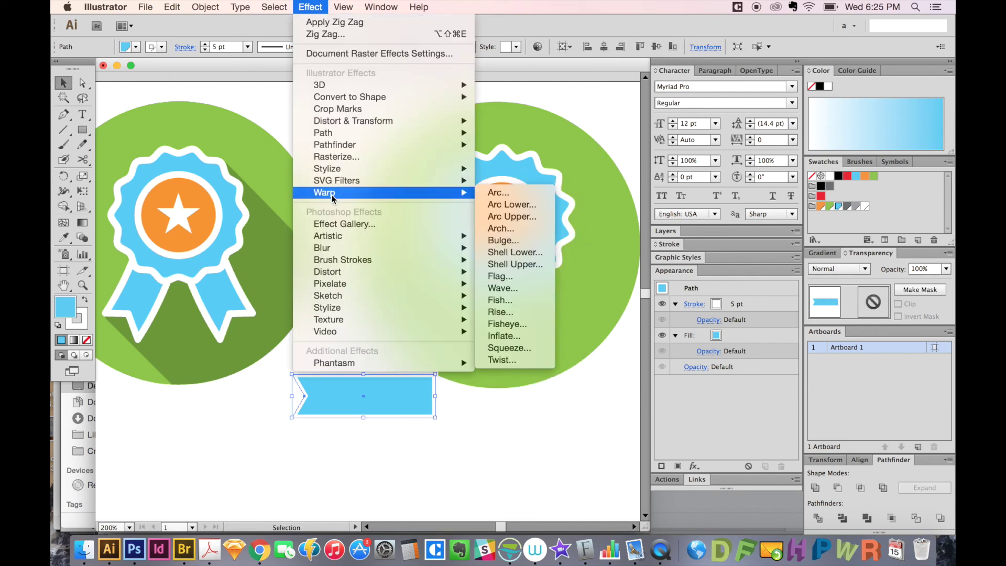
mouse_move(324, 192)
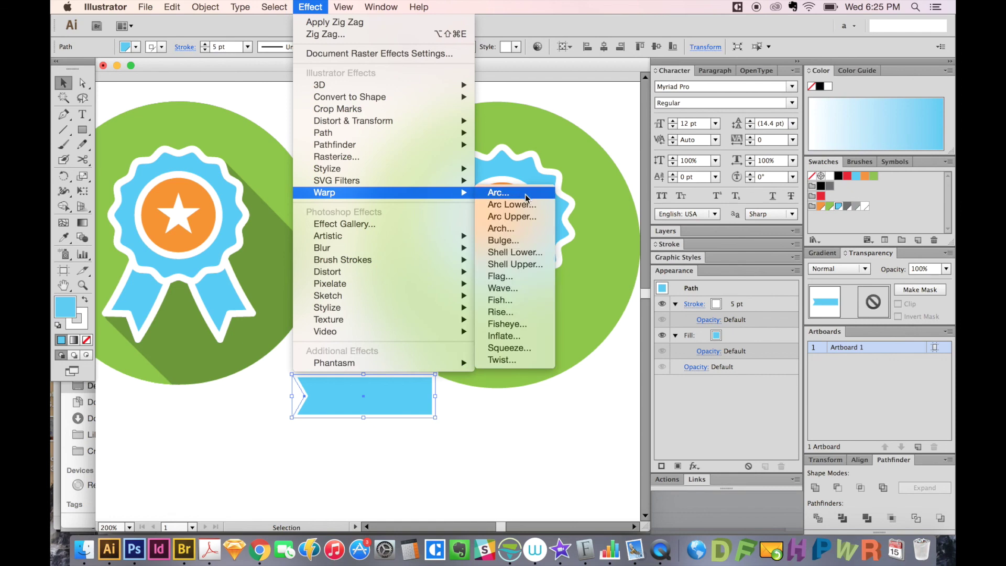
left_click(511, 228)
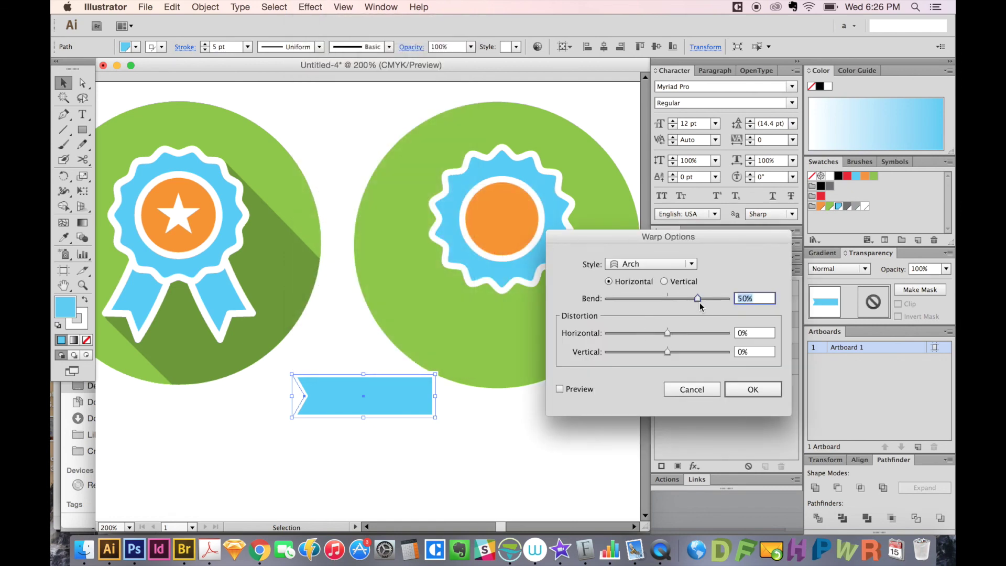
left_click_drag(698, 300, 661, 298)
left_click(561, 390)
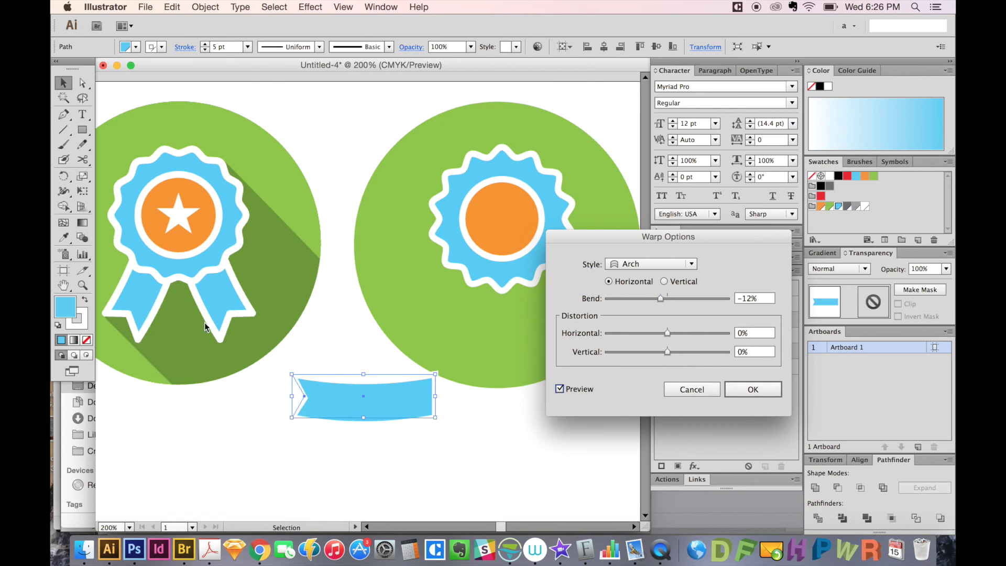
left_click(754, 299)
key("Return")
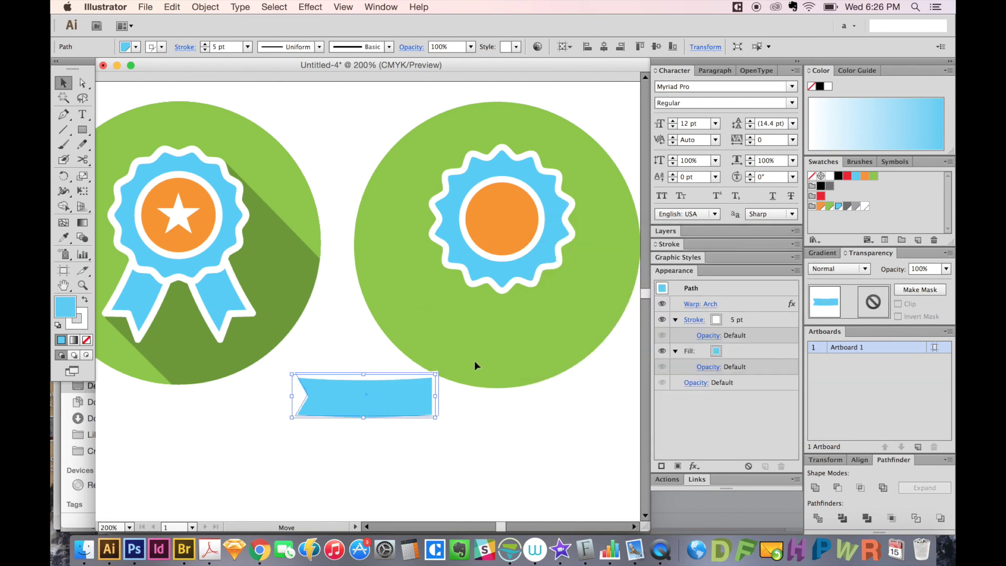
left_click_drag(393, 405, 502, 357)
- Rotate the banner vertical and back to horizontal, then expand its warp appearance
key("e")
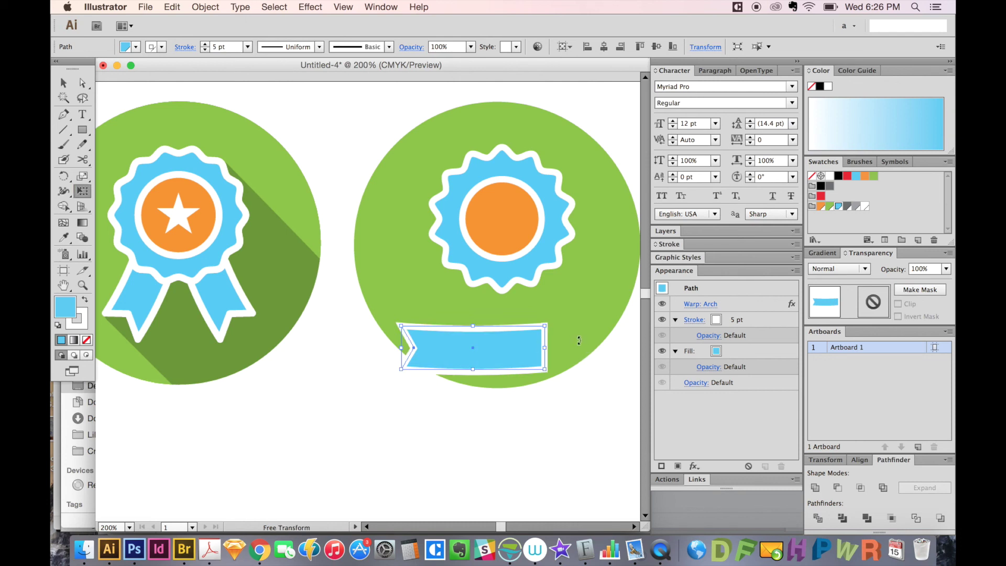
left_click_drag(577, 339, 467, 242)
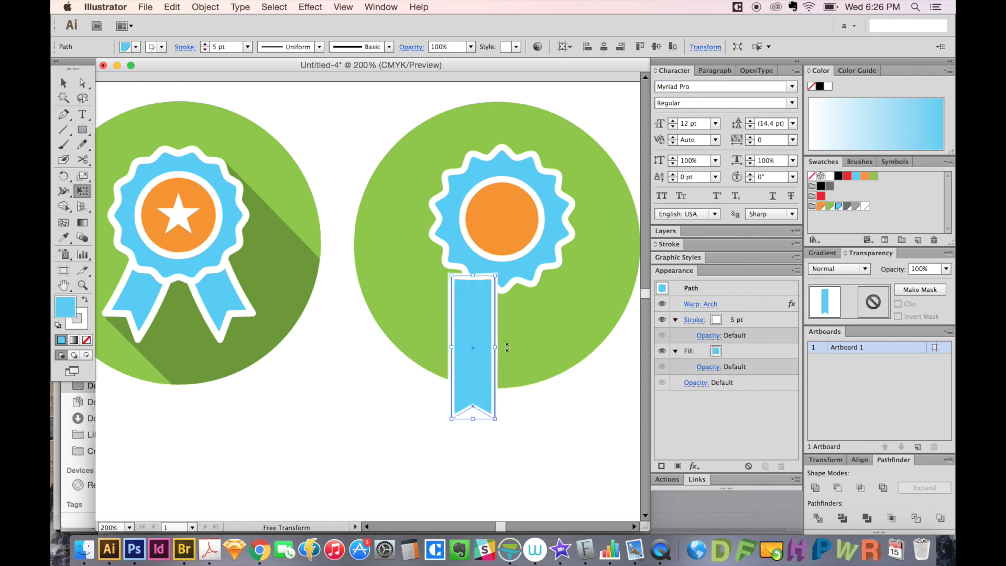
key("v")
key("e")
left_click_drag(408, 391, 428, 282)
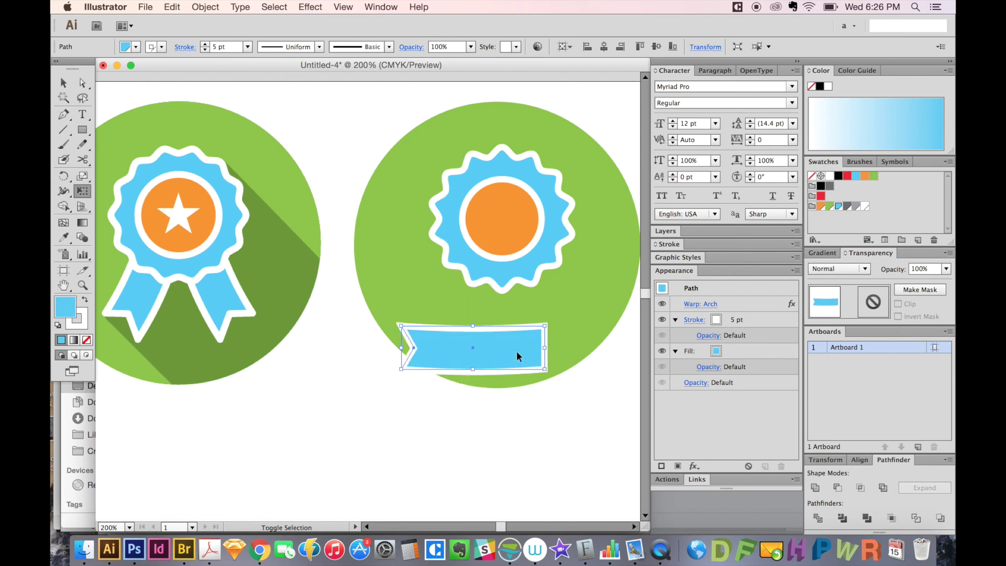
key("super")
key("super+g")
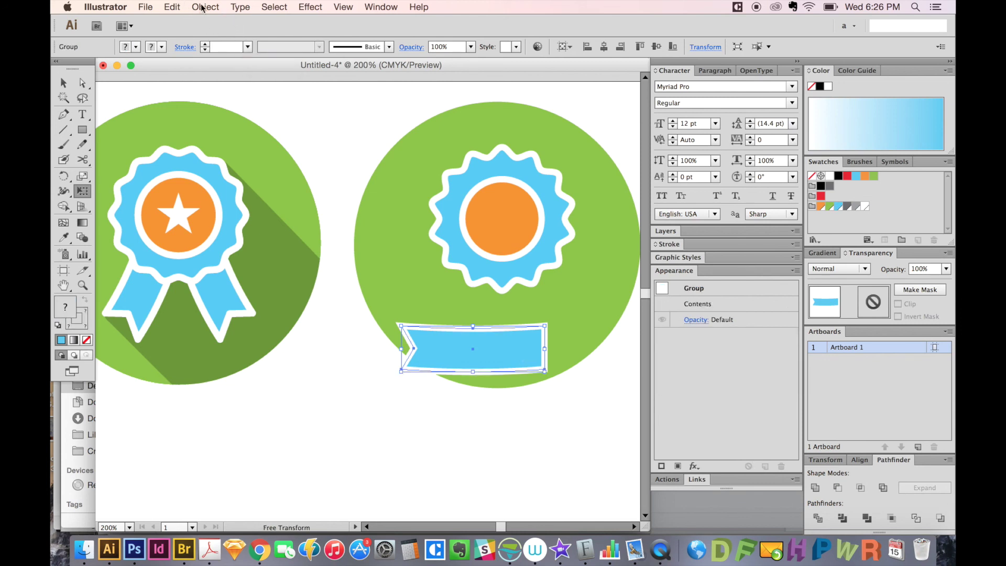
left_click(171, 8)
left_click(216, 349)
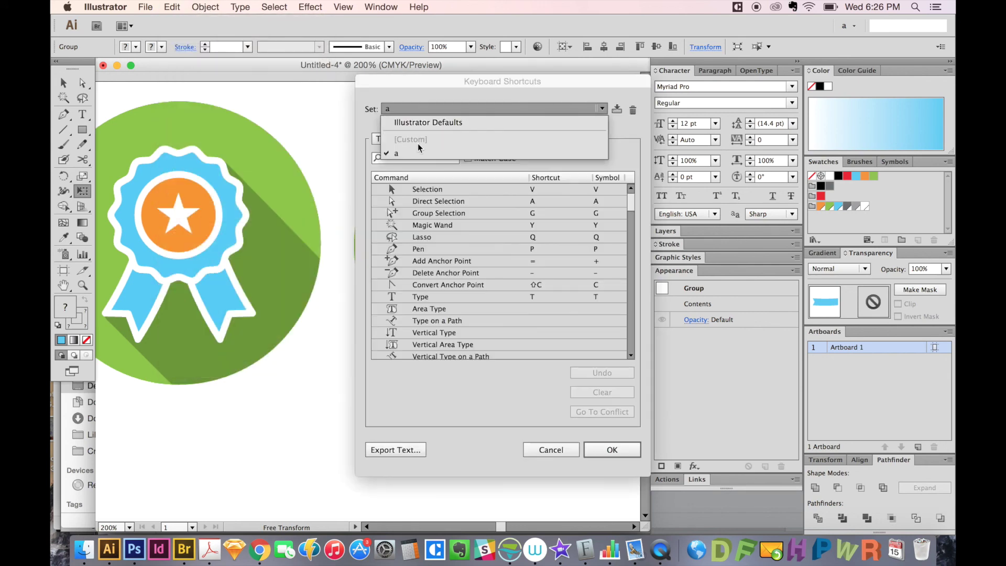
left_click(418, 139)
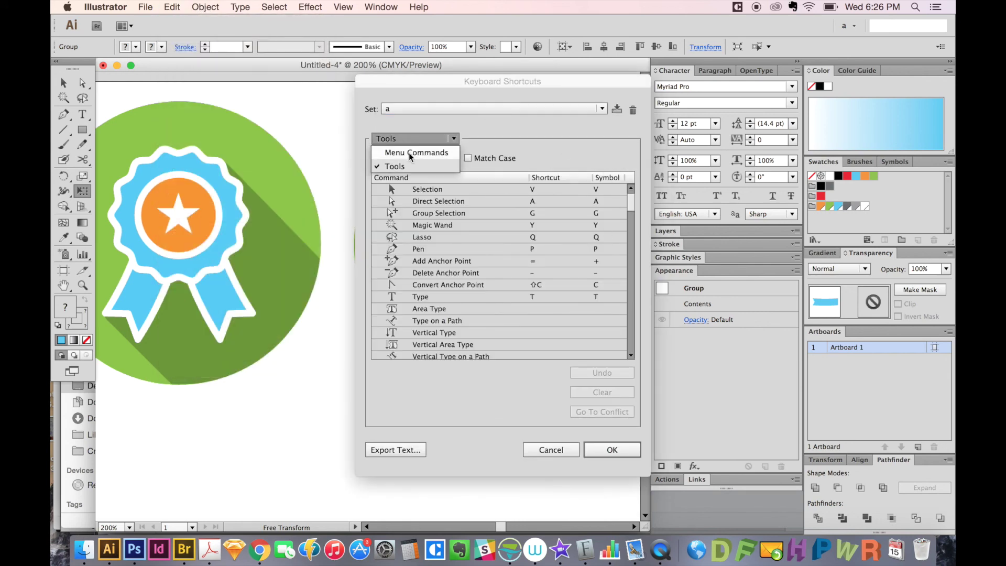
left_click(410, 153)
left_click(390, 227)
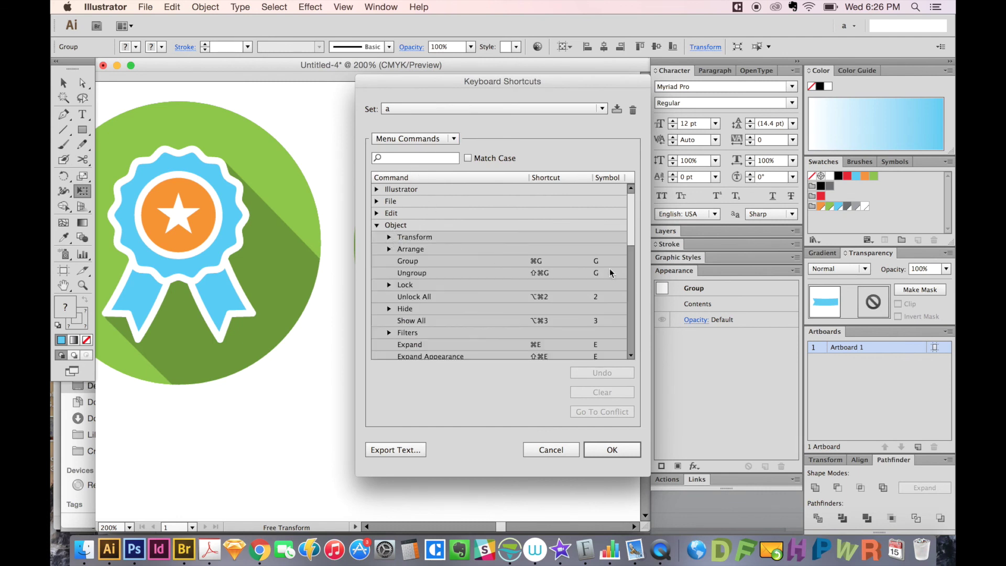
scroll(626, 235, "down", 3)
scroll(605, 252, "down", 3)
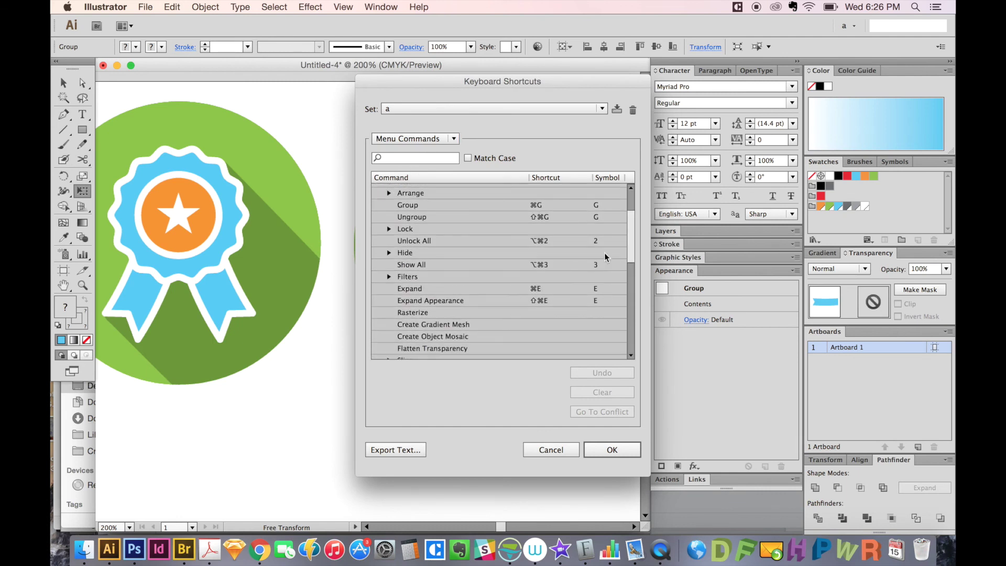
left_click(538, 301)
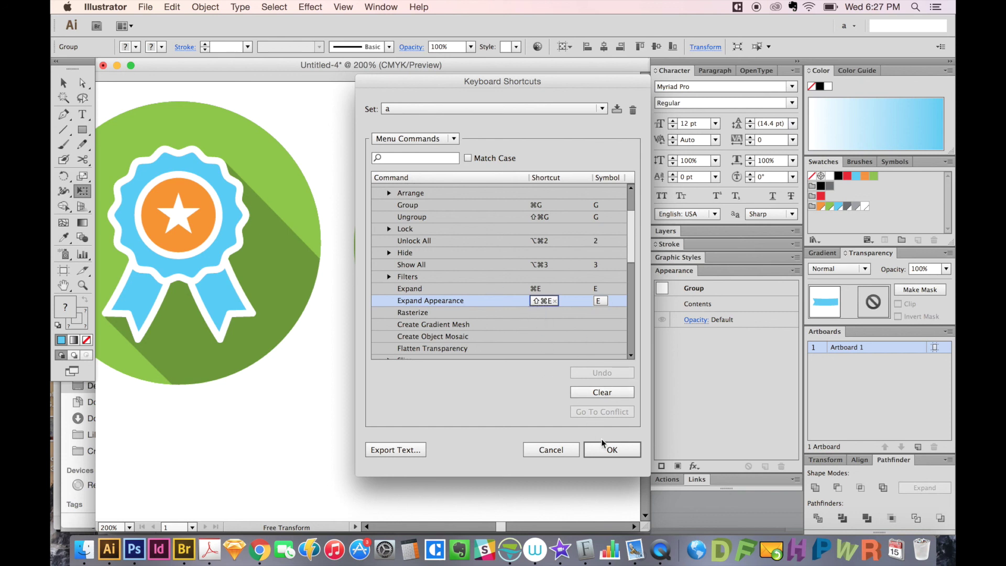
left_click(614, 454)
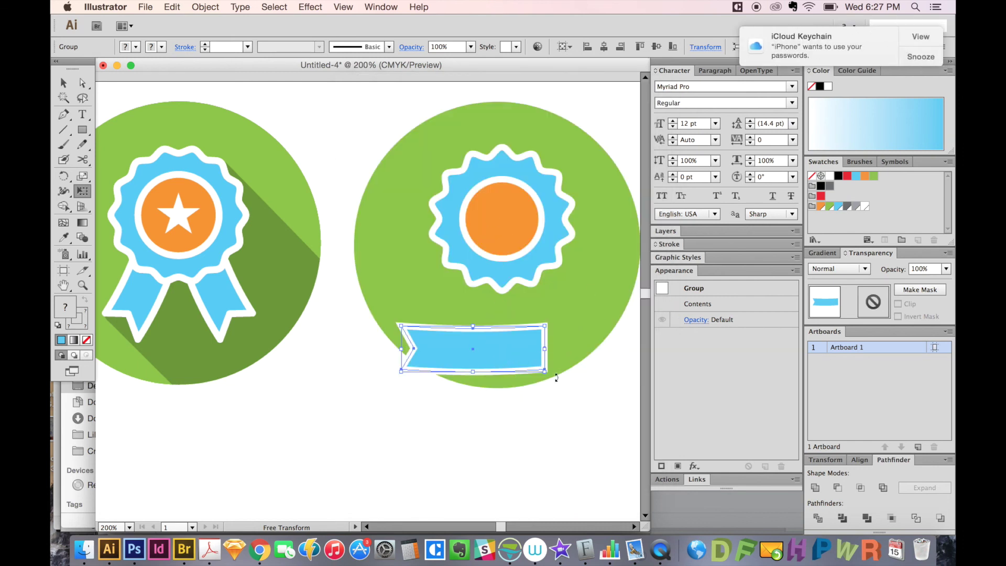
- Tilt the banner into an angled ribbon tail
mouse_move(575, 374)
left_mouse_down()
mouse_move(467, 385)
mouse_move(461, 324)
left_mouse_up()
key("r")
key("v")
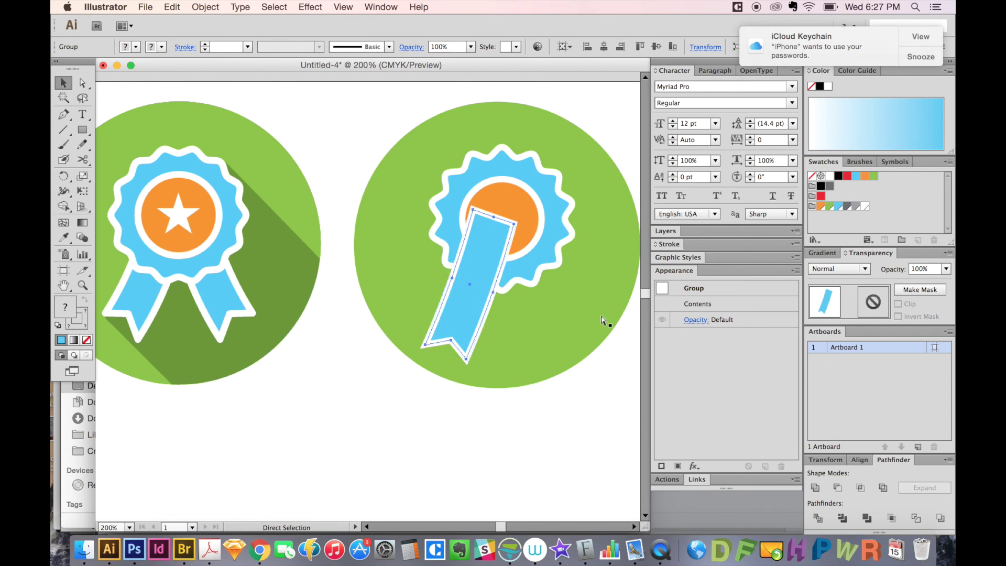
key("a")
key("v")
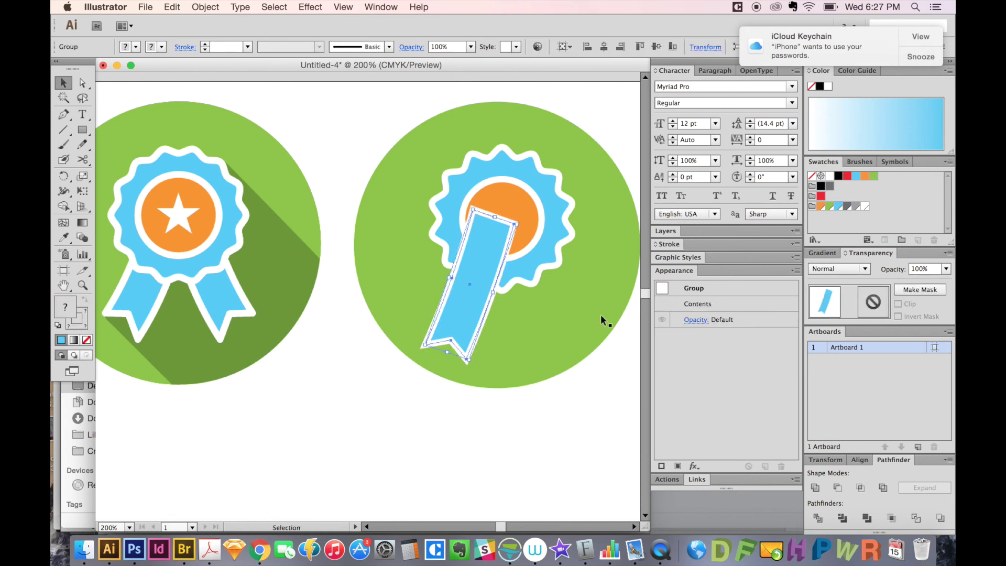
- Make a mirrored copy of the tail, place it beside and behind the original, and add the green circle to the selection
key("o")
key("Return")
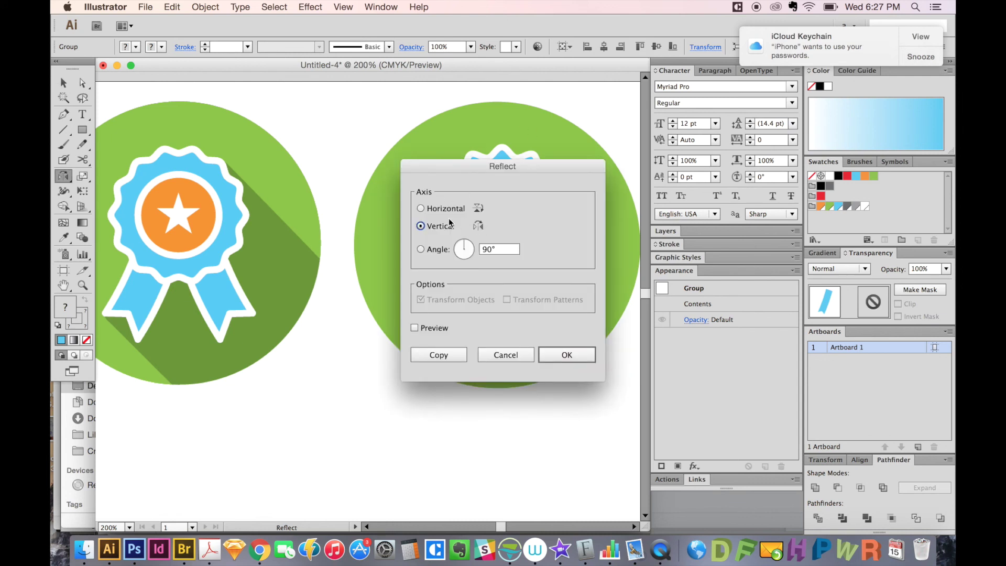
left_click(583, 358)
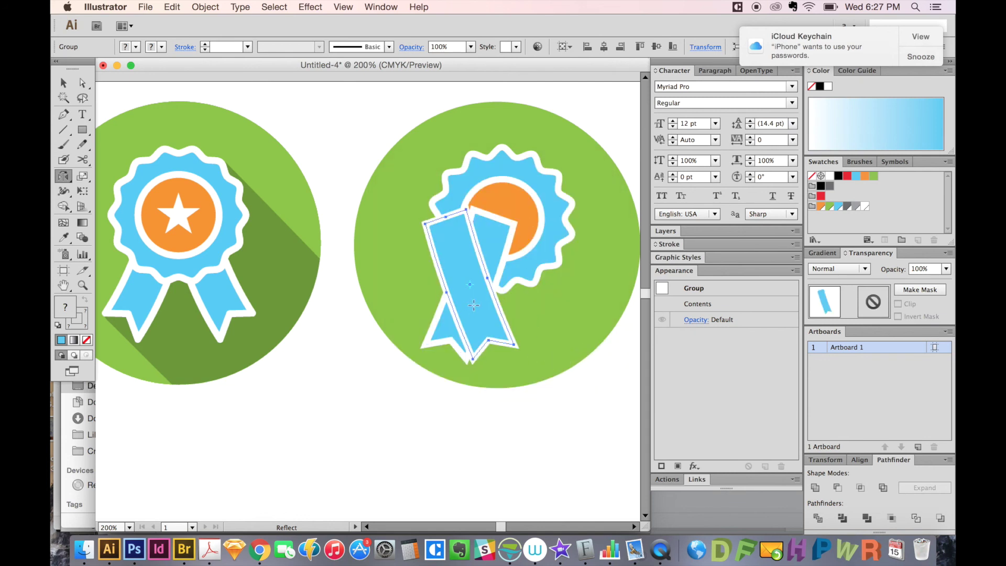
key("v")
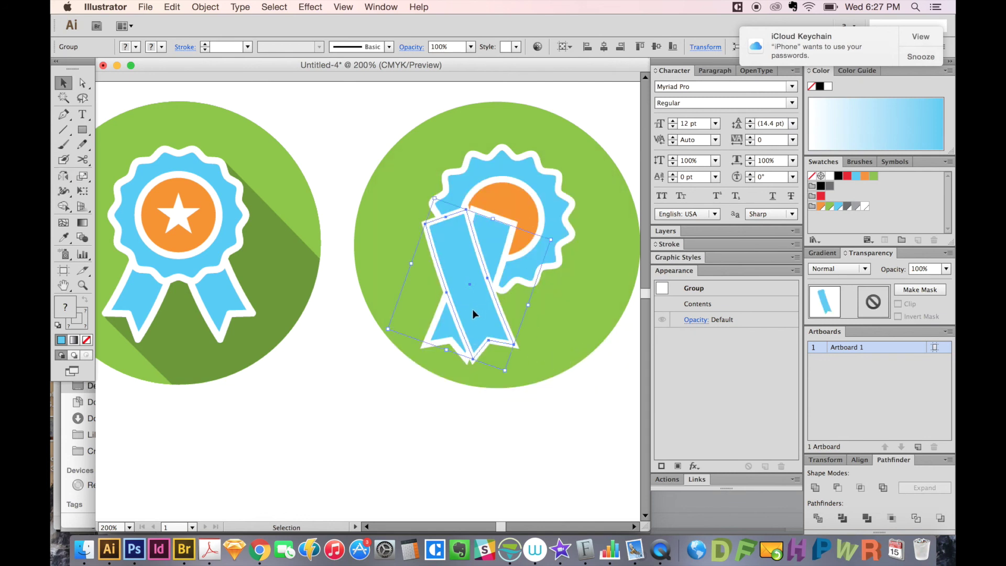
left_click_drag(471, 312, 536, 319)
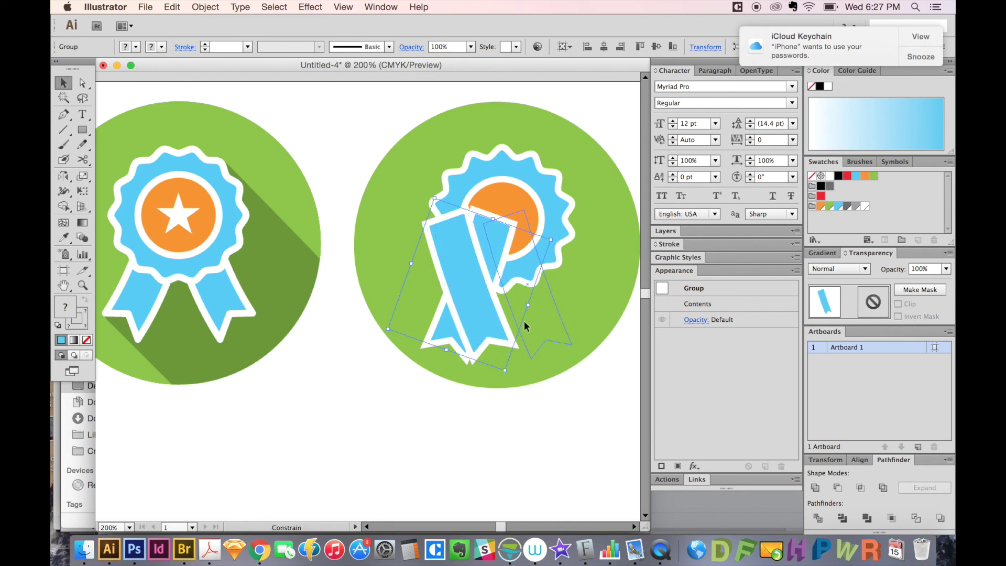
left_click_drag(536, 315, 523, 321)
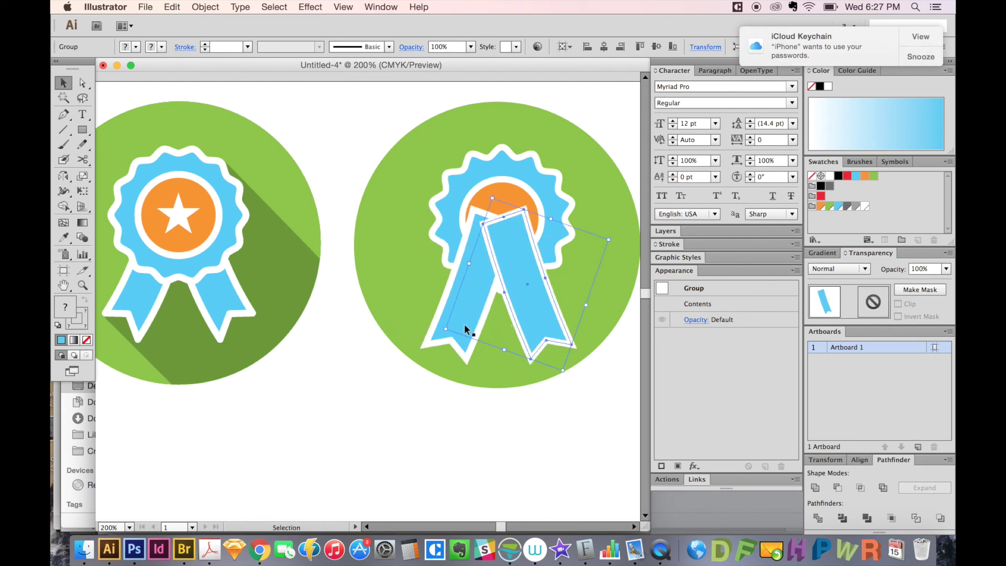
key("ctrl+bracketleft")
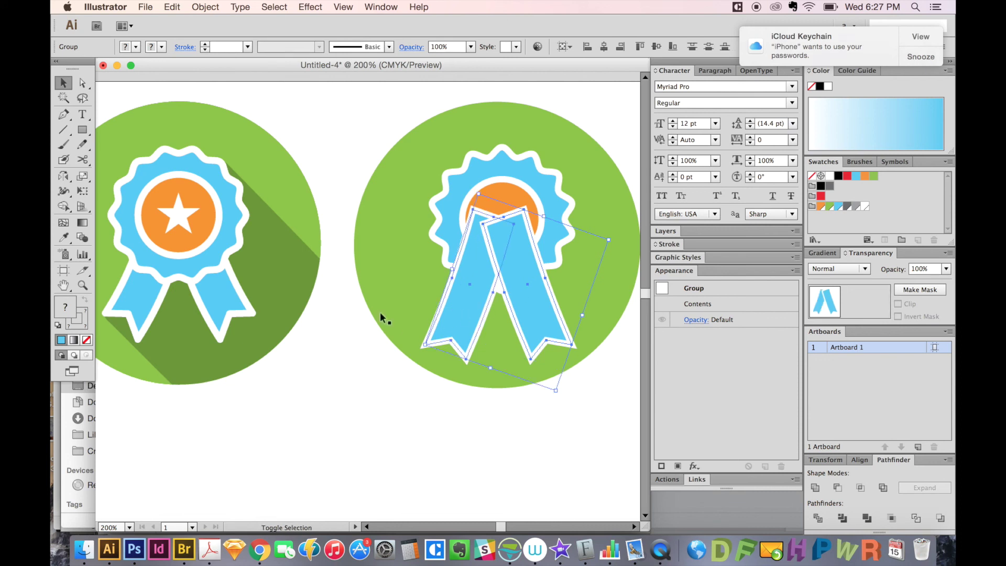
left_click(388, 313, "shift")
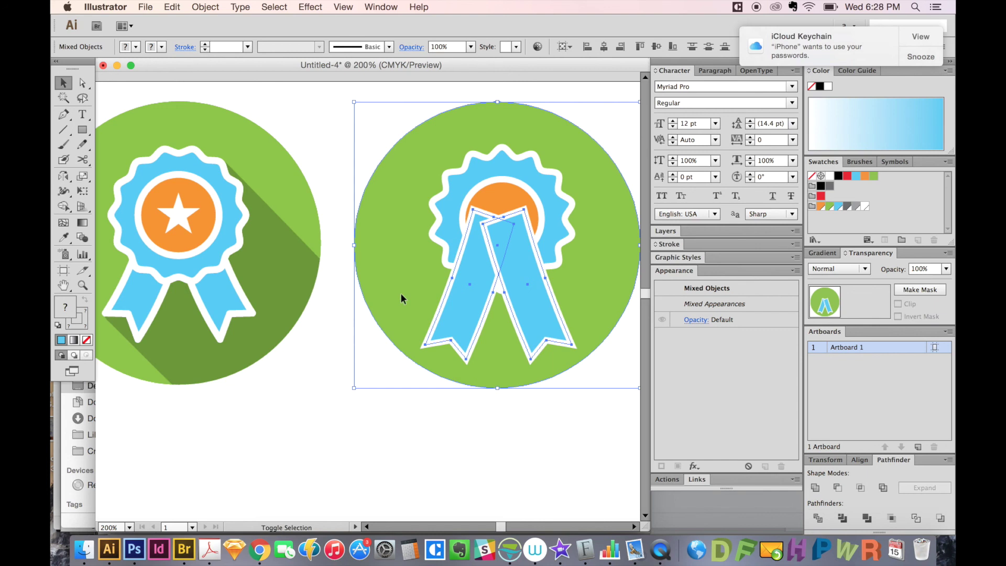
- Select all parts of the right badge and centre them horizontally
left_click(444, 437)
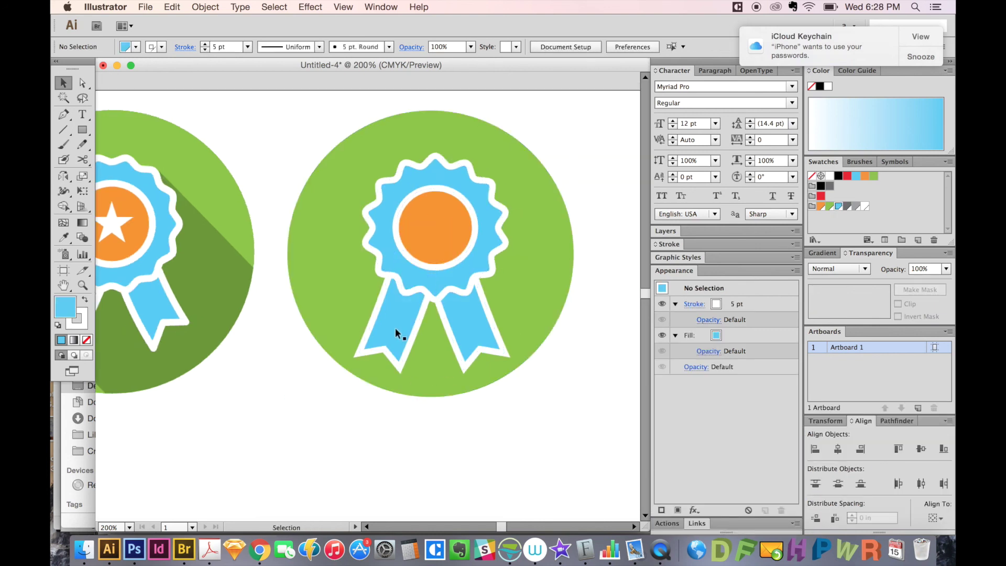
left_click(396, 327)
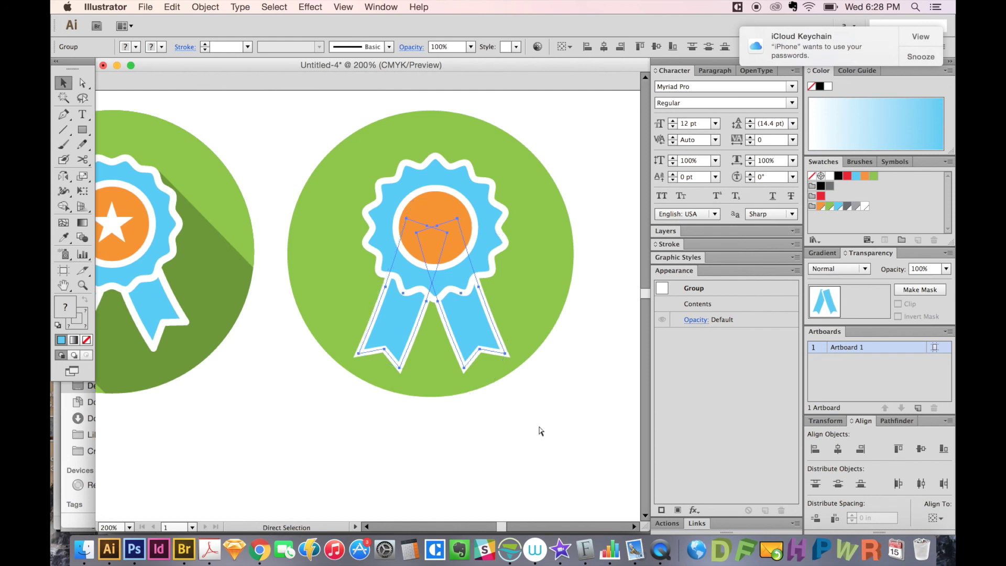
left_click_drag(597, 124, 321, 412)
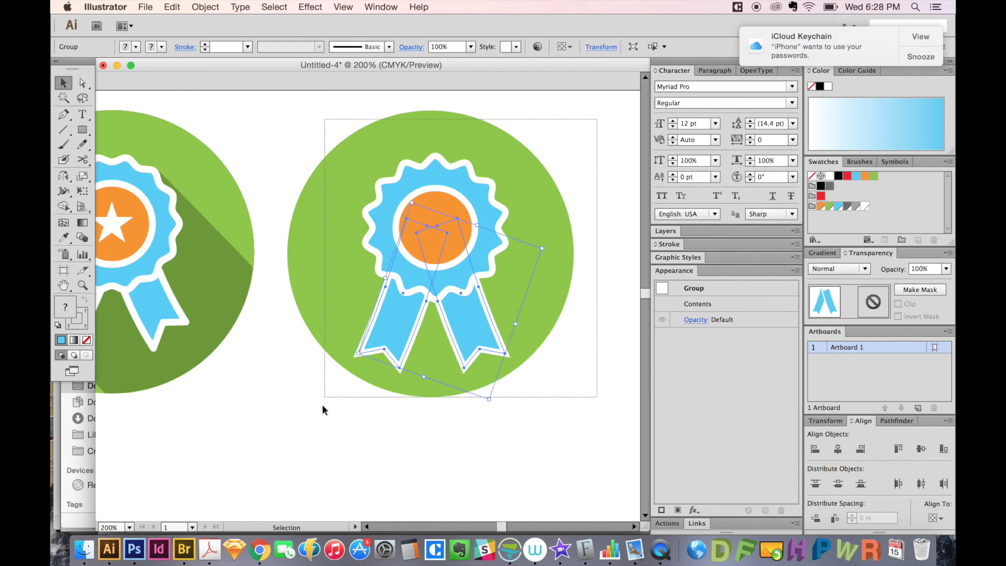
left_click(837, 449)
scroll(471, 323, "left", 2)
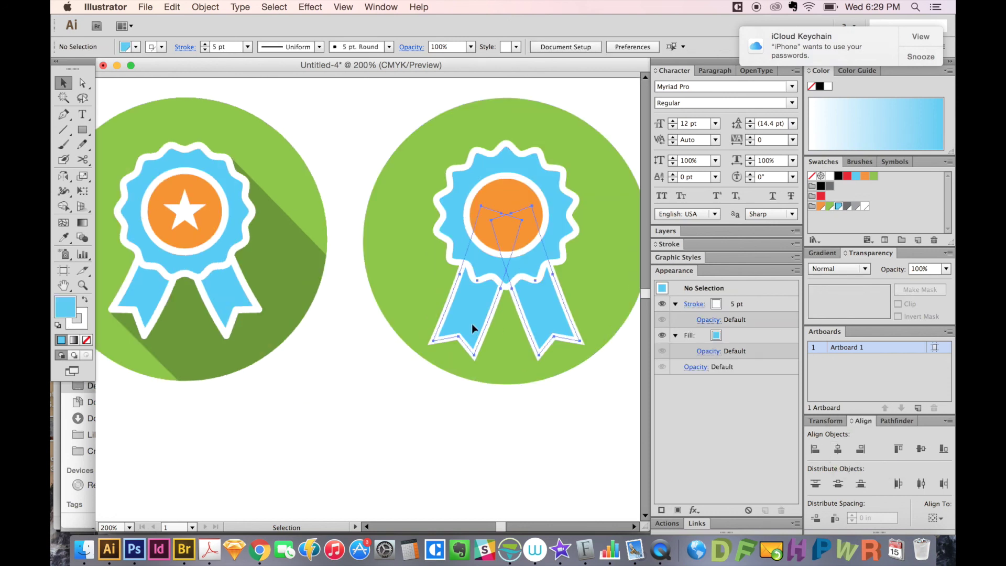
- Select the ribbon tails group and open its stroke settings
left_click(471, 323)
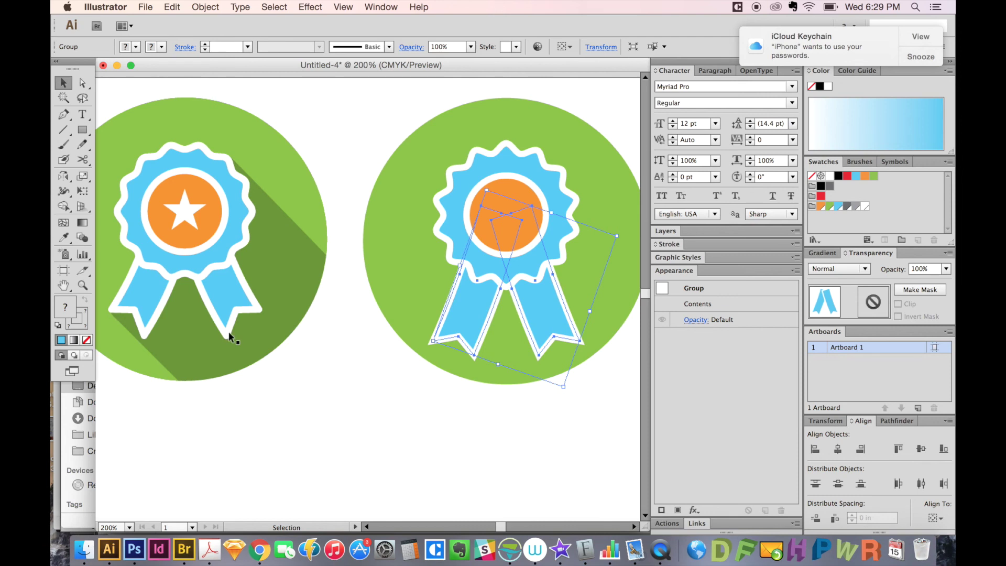
left_click(671, 245)
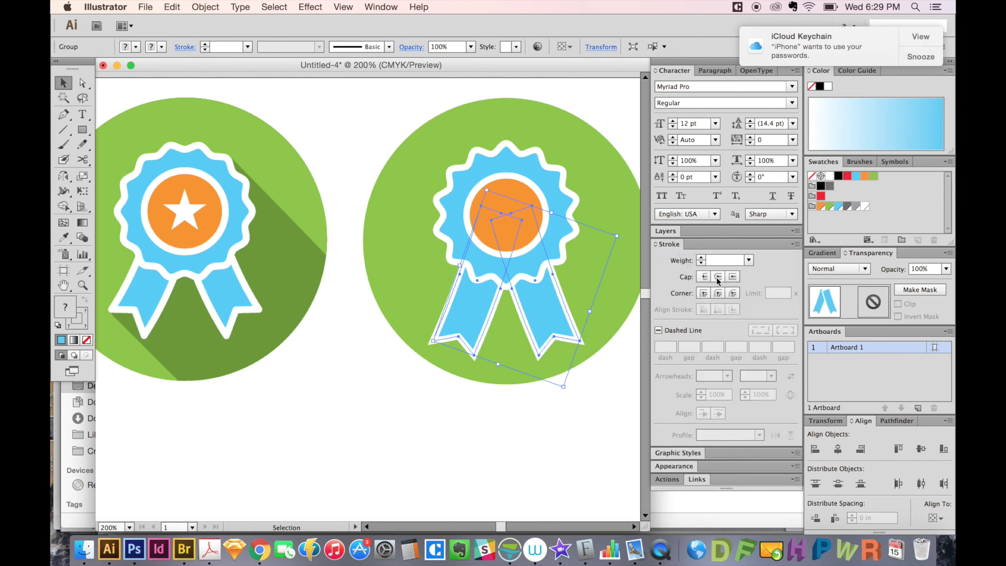
left_click(524, 361)
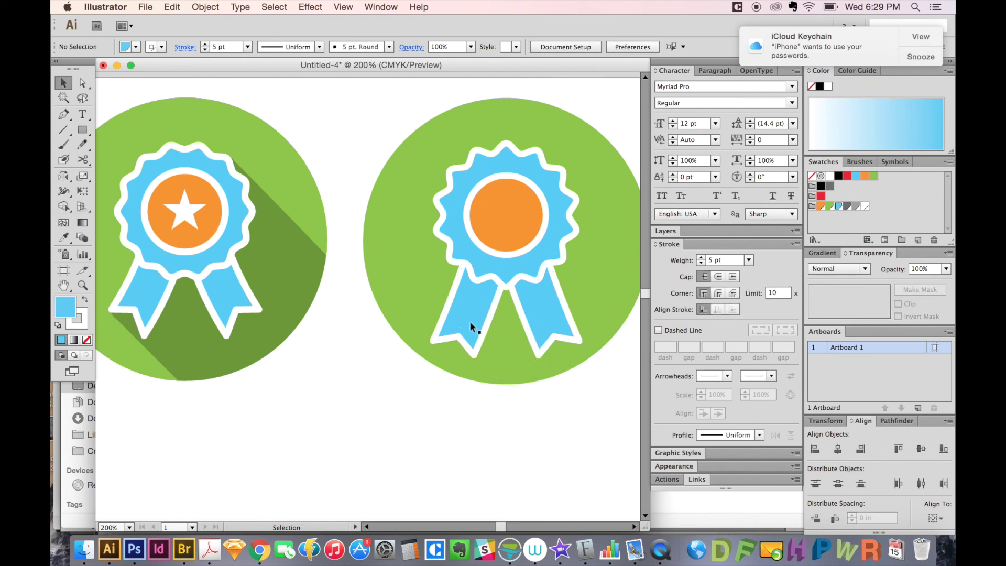
- Nudge the ribbon tails vertically and centre them horizontally on the green circle
left_click(573, 330)
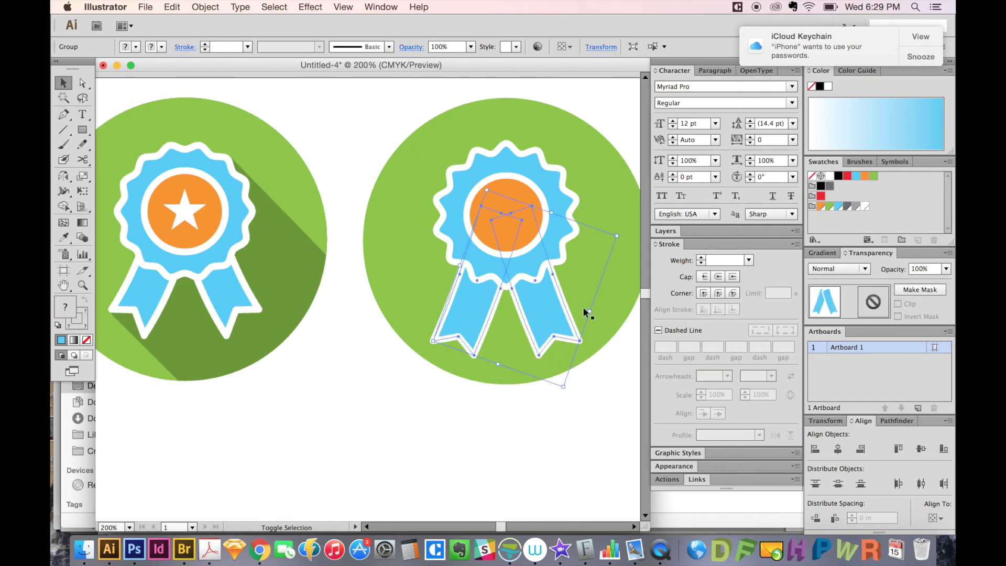
key("Up")
key("Up")
key("Up")
key("Up")
key("Up")
key("Up")
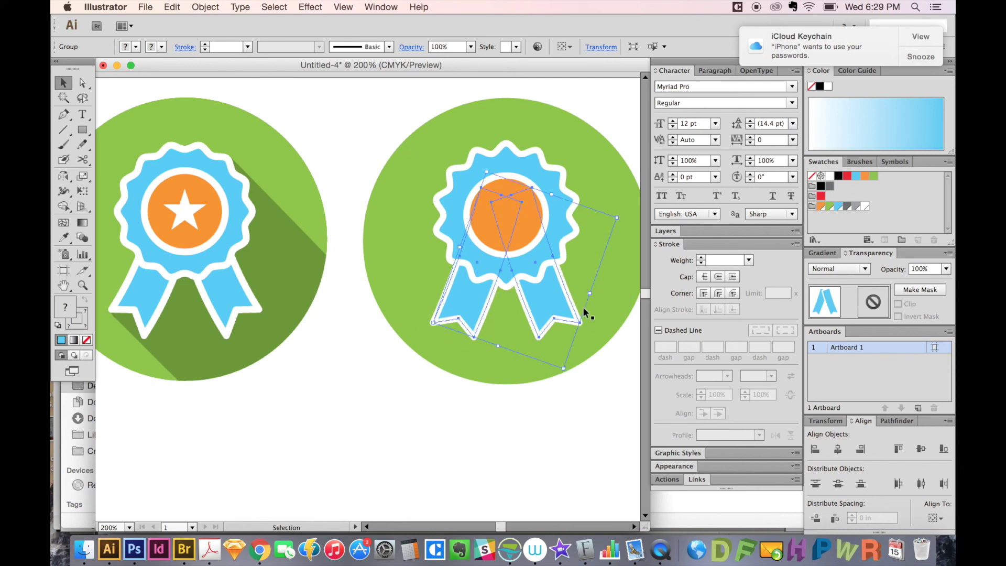
key("Down")
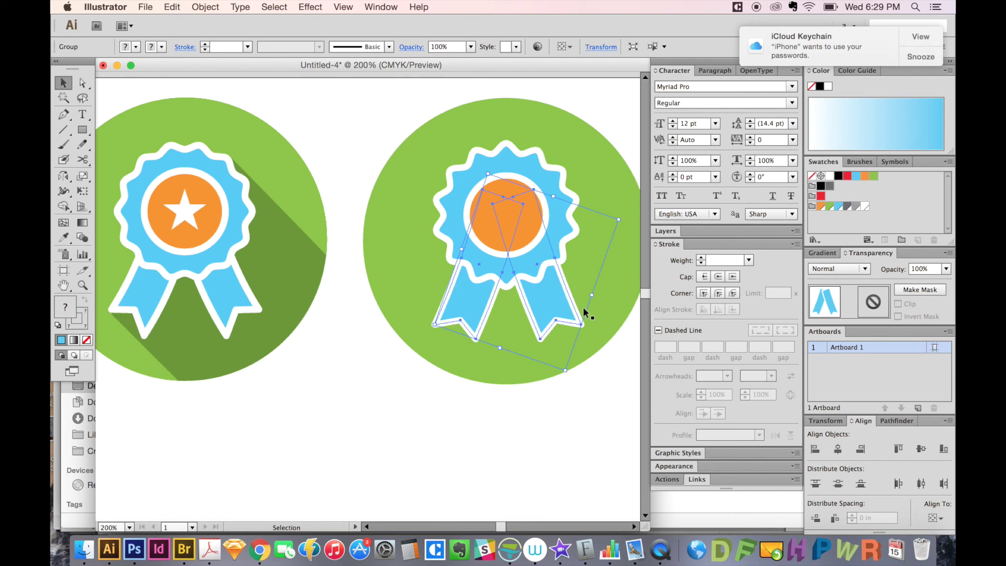
left_click_drag(559, 416, 499, 214)
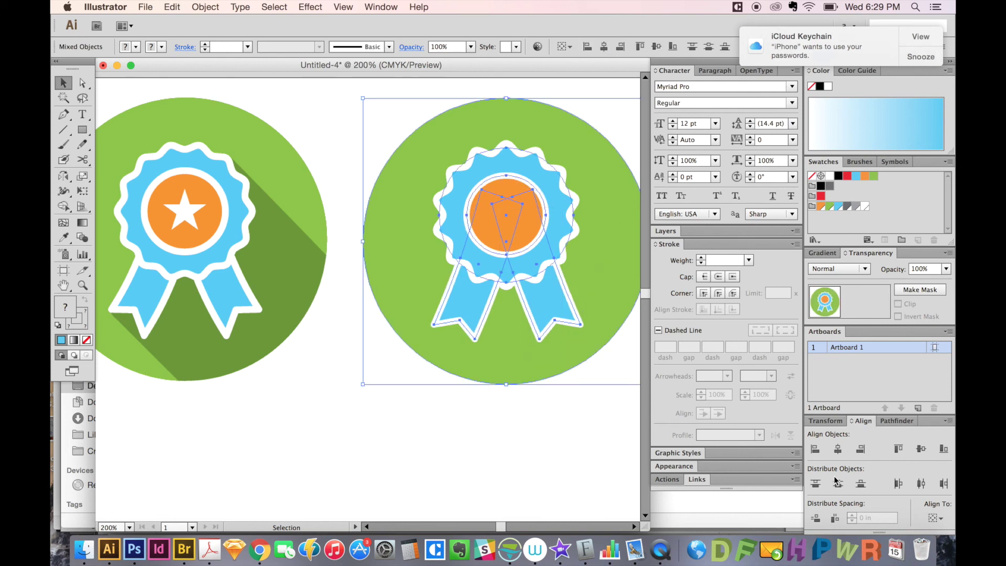
left_click(839, 449)
left_click(530, 404)
scroll(530, 404, "left", 2)
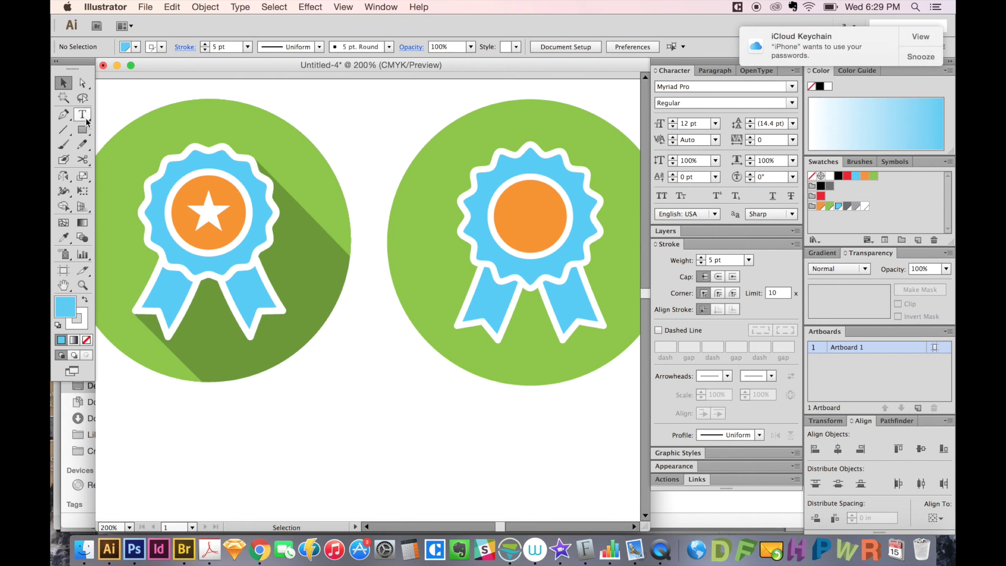
- With the Star tool, draw a star on the orange circle and delete the stray green star
mouse_move(82, 132)
left_mouse_down()
mouse_move(126, 205)
mouse_move(136, 191)
left_mouse_up()
left_click_drag(532, 216, 544, 232)
left_click_drag(545, 232, 545, 234)
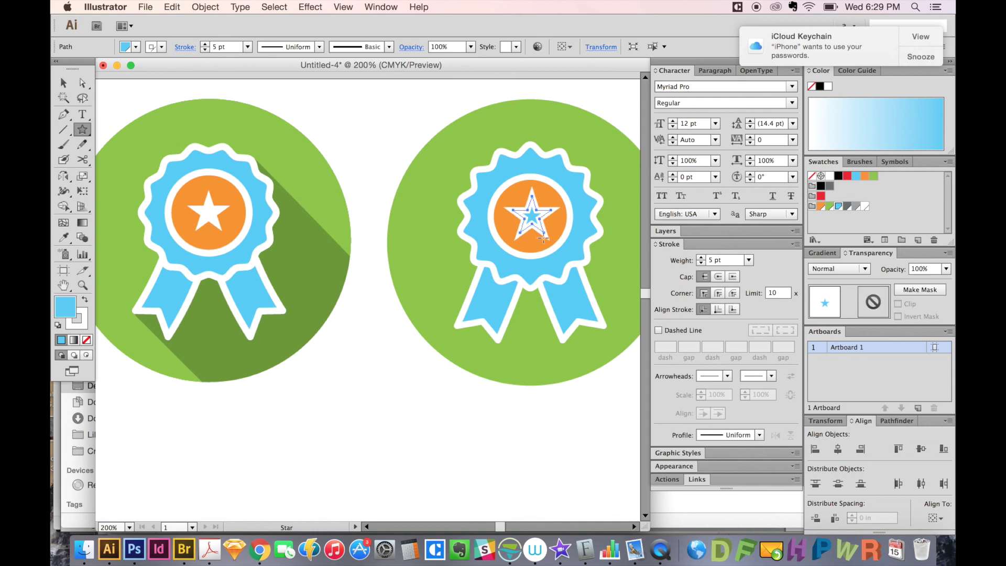
key("v")
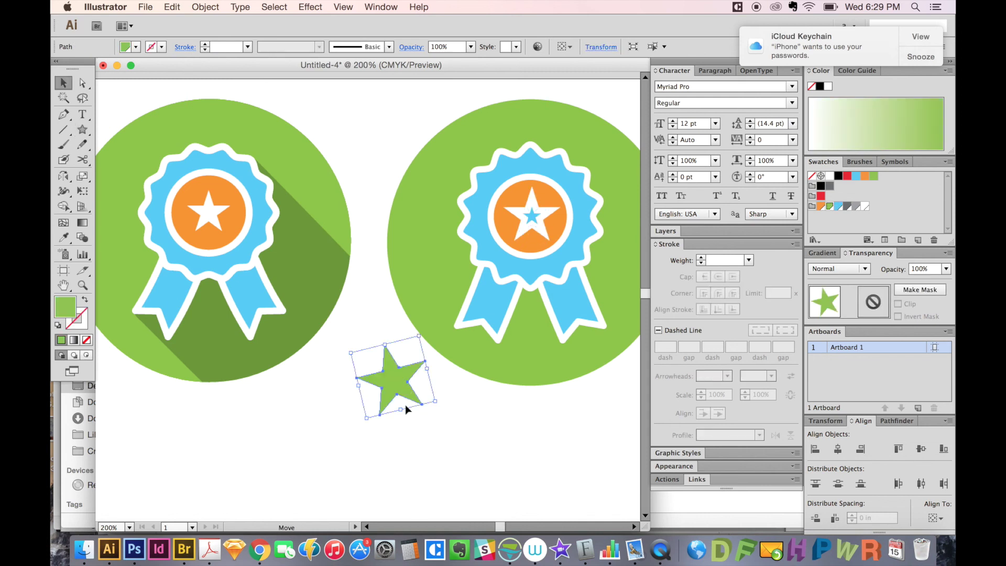
key("Delete")
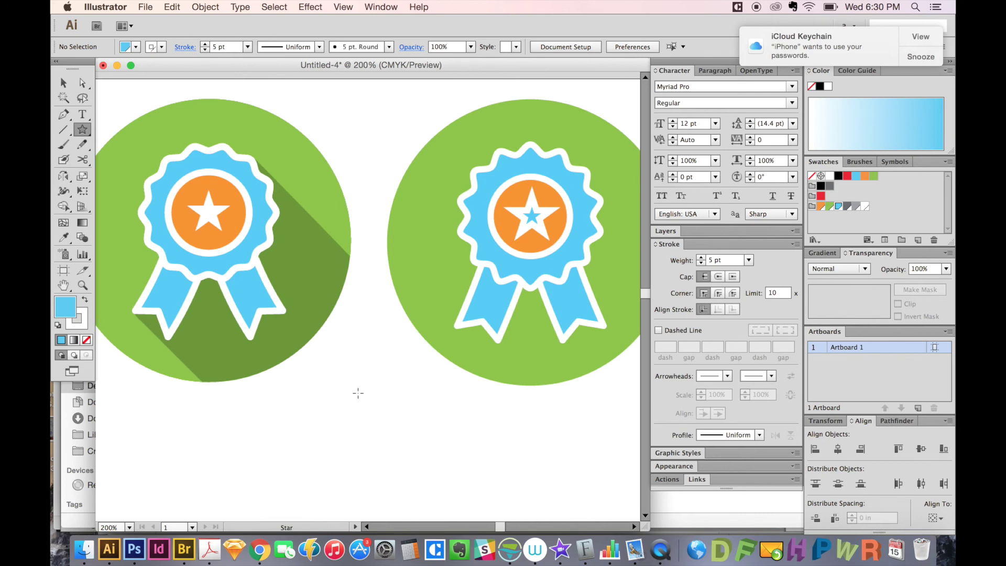
- Draw a blue star, move it onto the right badge, and delete the extra star
mouse_move(357, 393)
left_mouse_down()
mouse_move(388, 417)
mouse_move(372, 438)
left_mouse_up()
key("v")
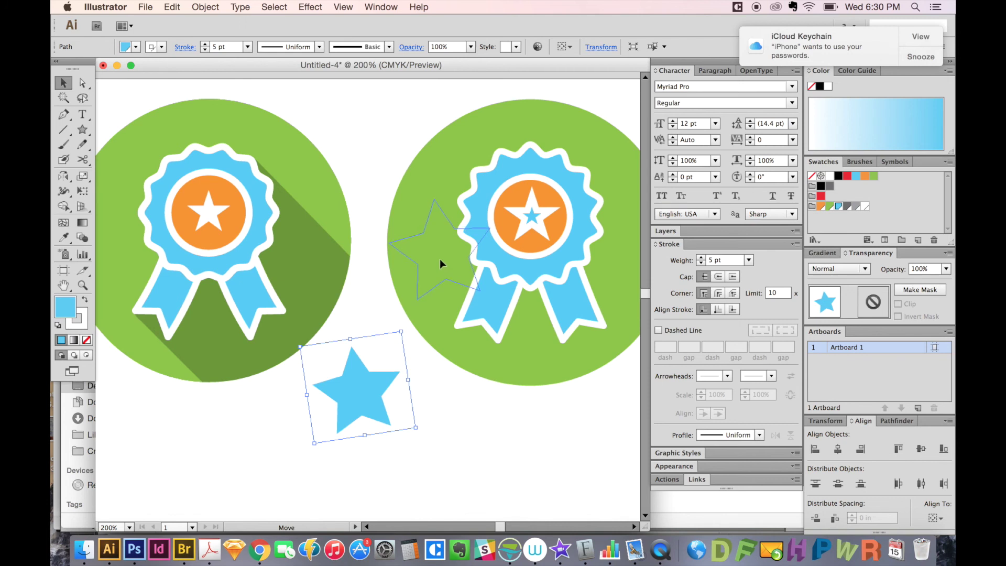
left_click_drag(355, 404, 435, 257)
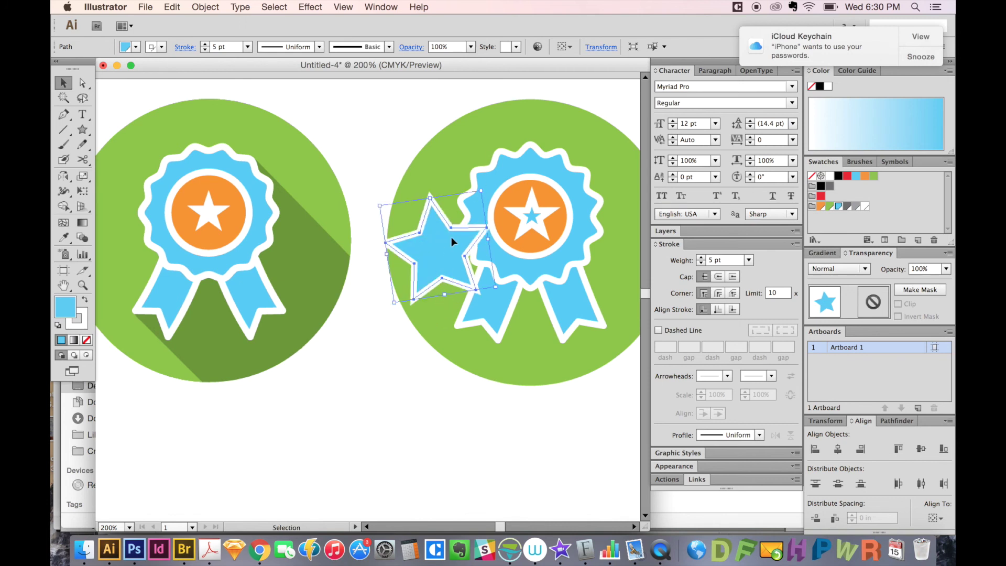
key("Delete")
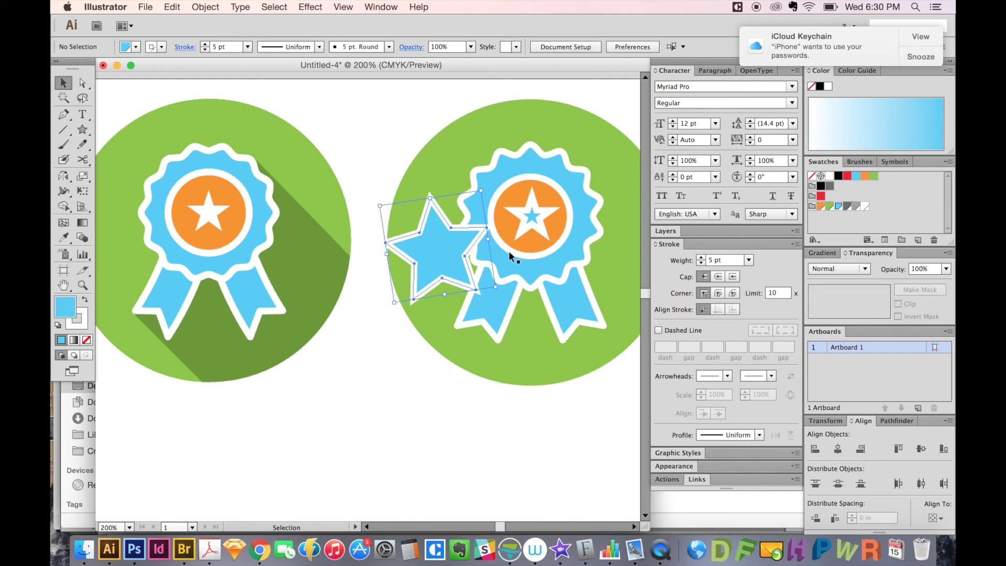
- Swap the centre star's fill and stroke to get a white star with a light-blue outline
left_click(541, 222)
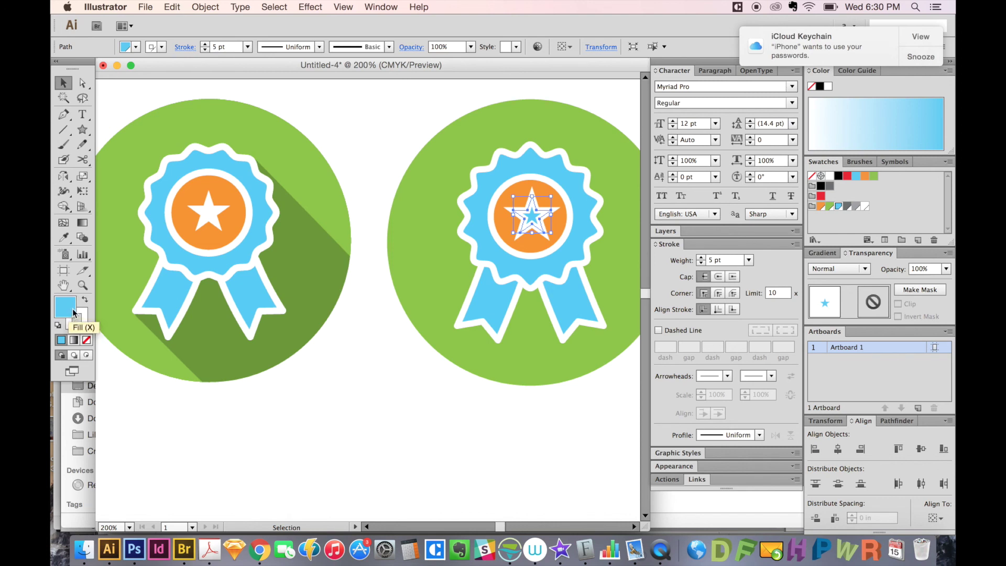
key("shift+x")
key("x")
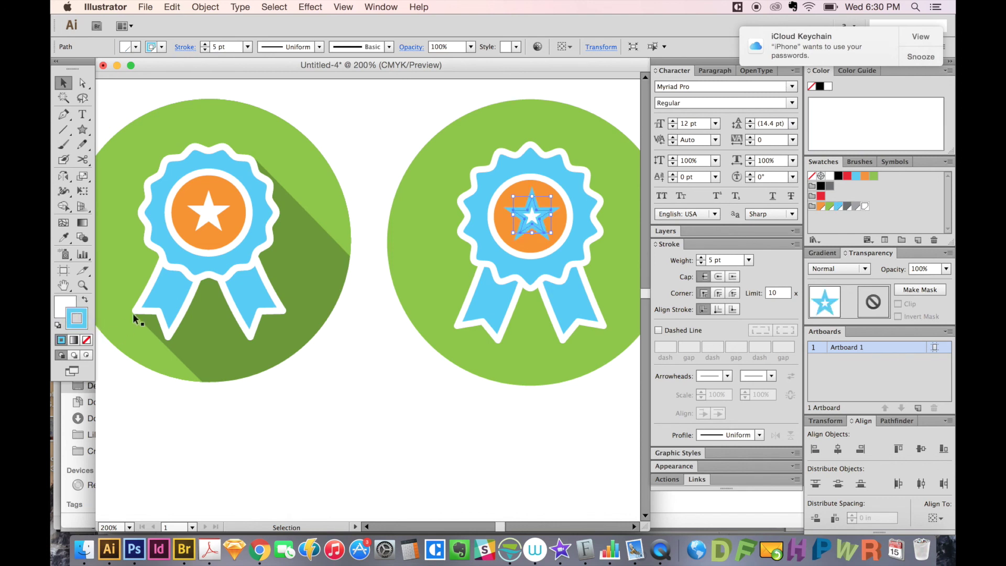
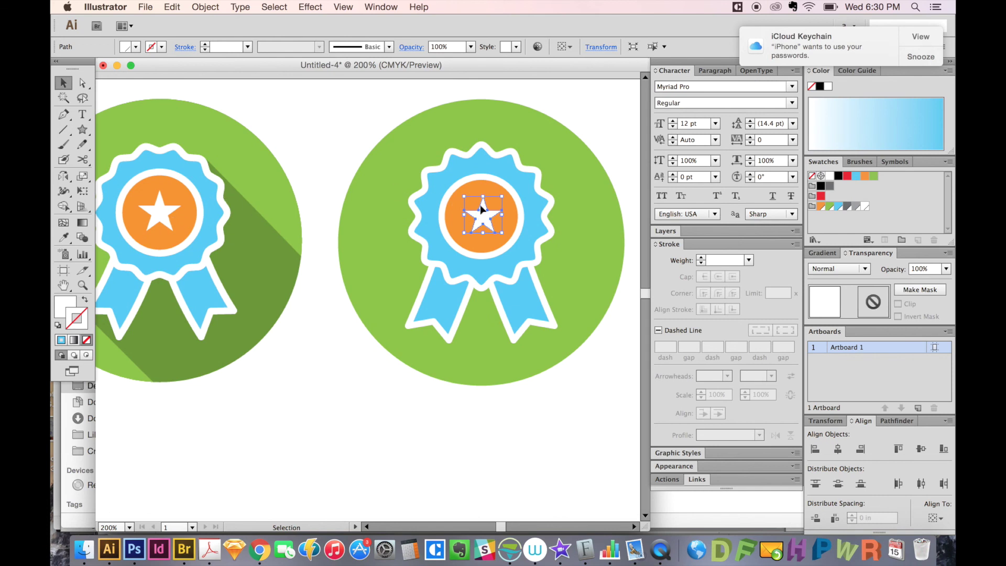
- Zoom out and try selecting the second green circle and its ribbon badge parts
left_click(509, 197, "shift")
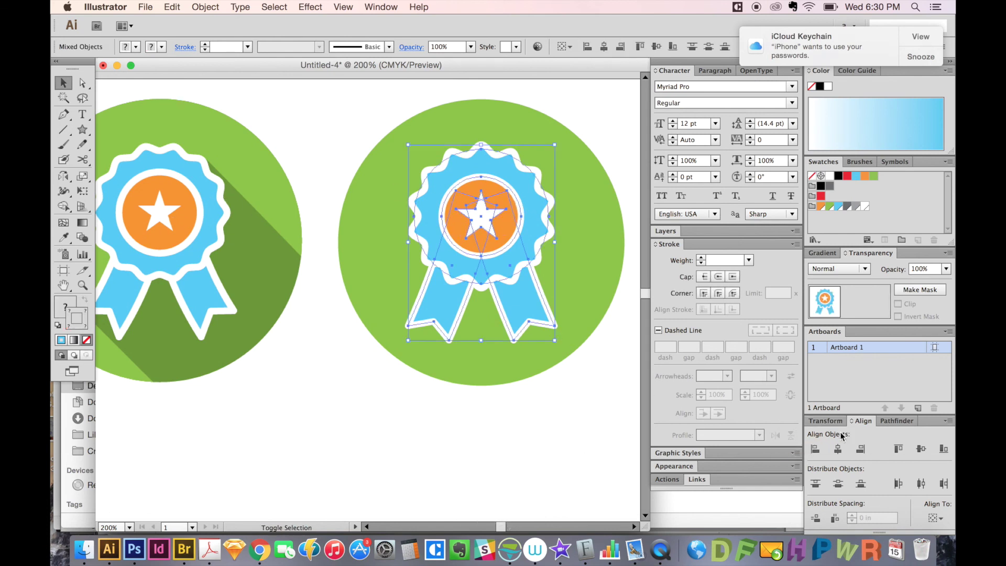
key("super+minus")
left_click(495, 235)
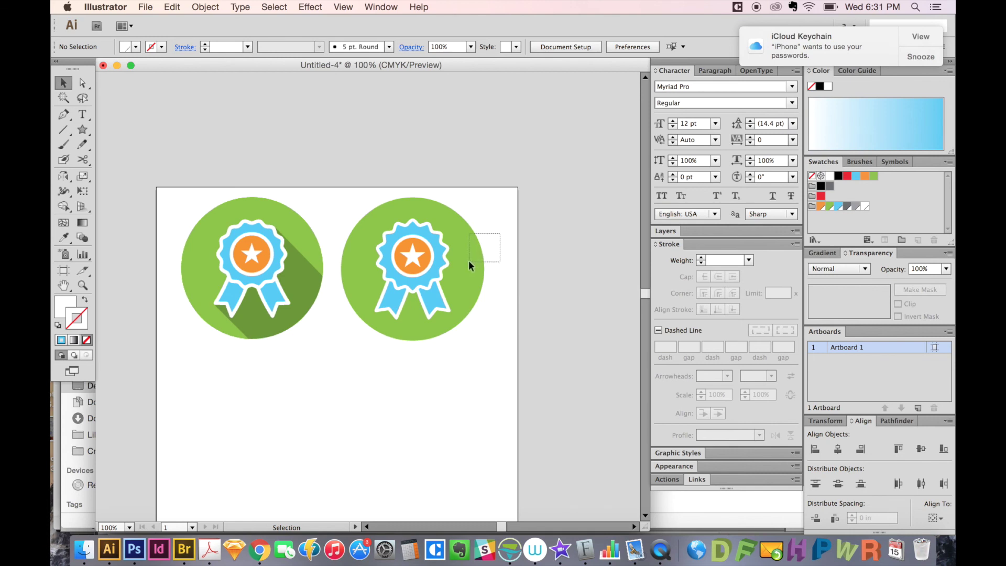
left_click_drag(469, 266, 472, 267)
left_click(459, 302)
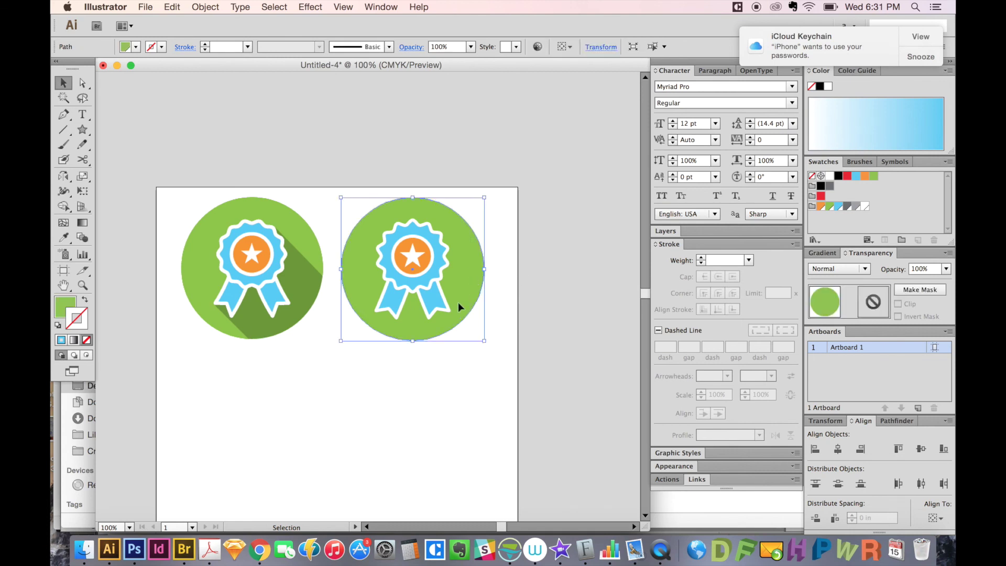
key("a")
left_click(463, 308)
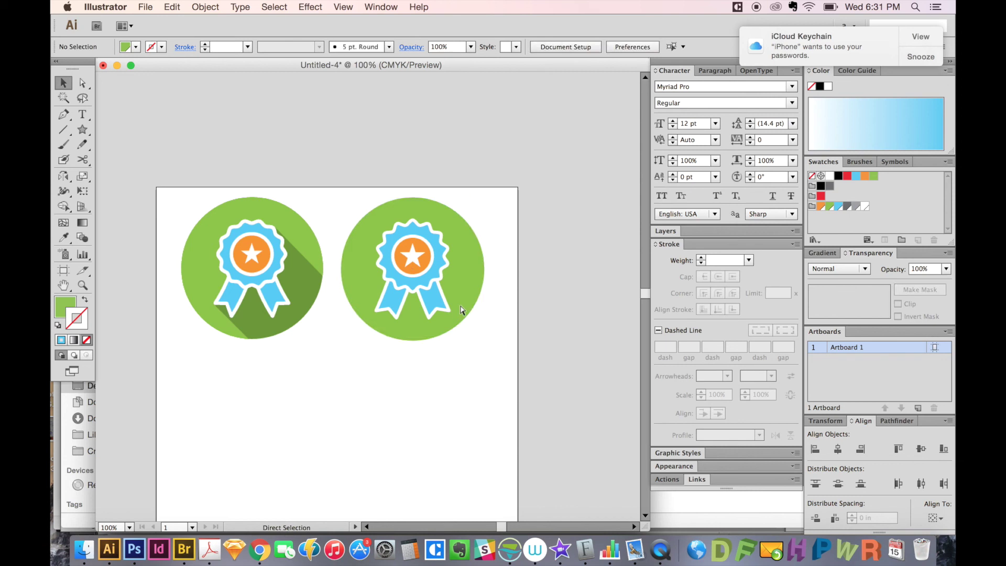
key("v")
left_click(445, 266)
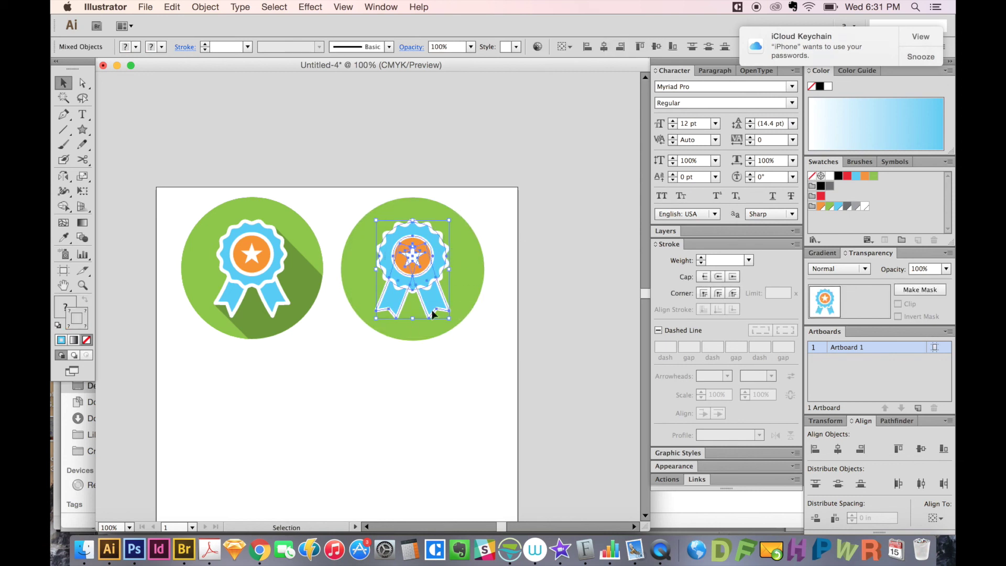
left_click_drag(503, 242, 468, 270)
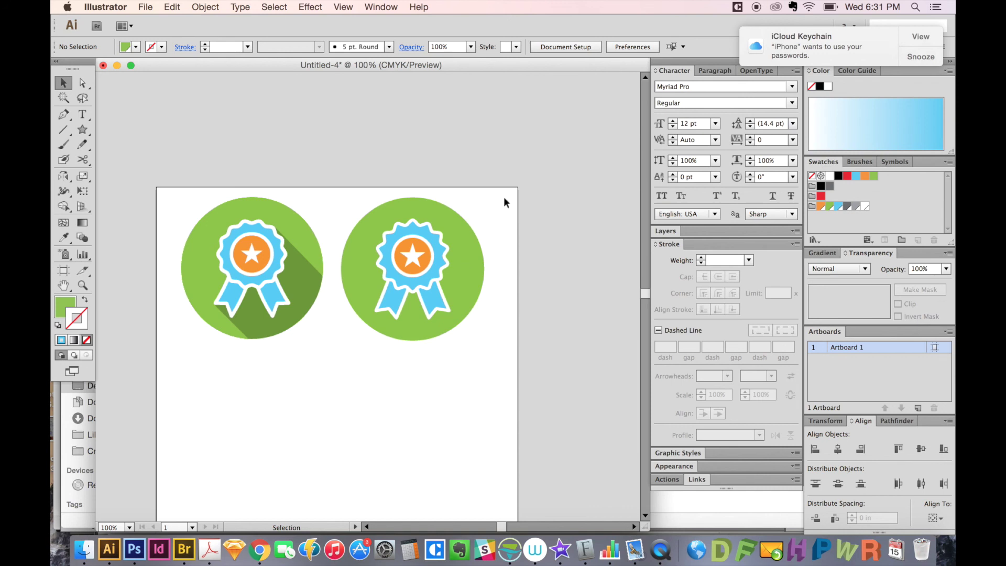
- Zoom in on the second badge, select its parts without the circle, and group them
key("z")
mouse_move(536, 164)
left_mouse_down()
mouse_move(370, 385)
mouse_move(382, 359)
left_mouse_up()
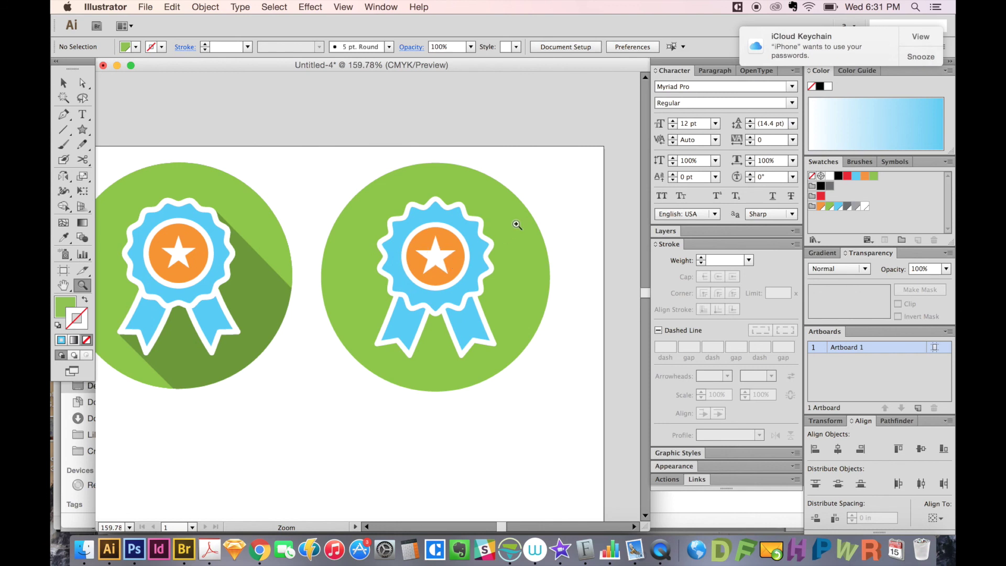
key("v")
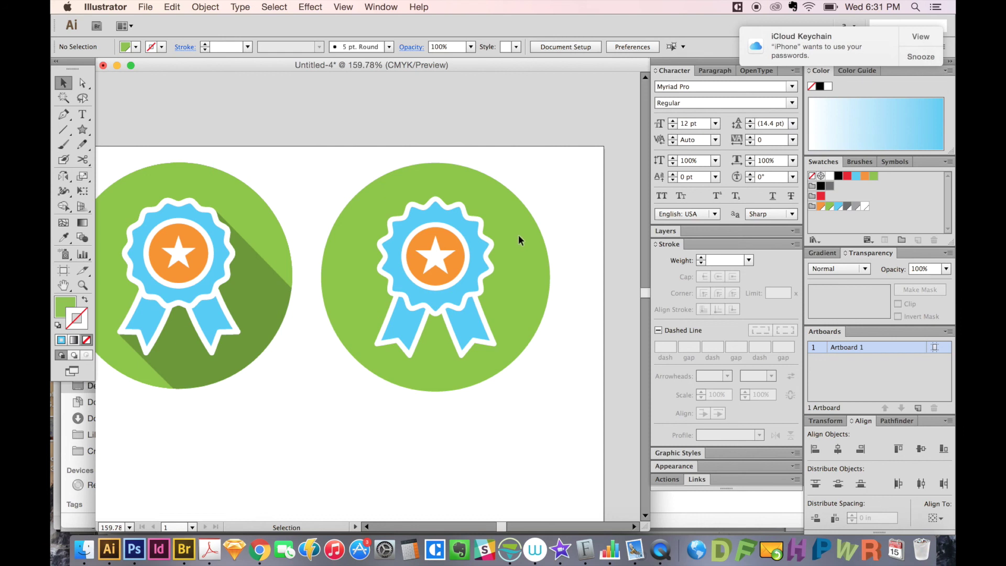
key("z")
left_click_drag(578, 256, 518, 196)
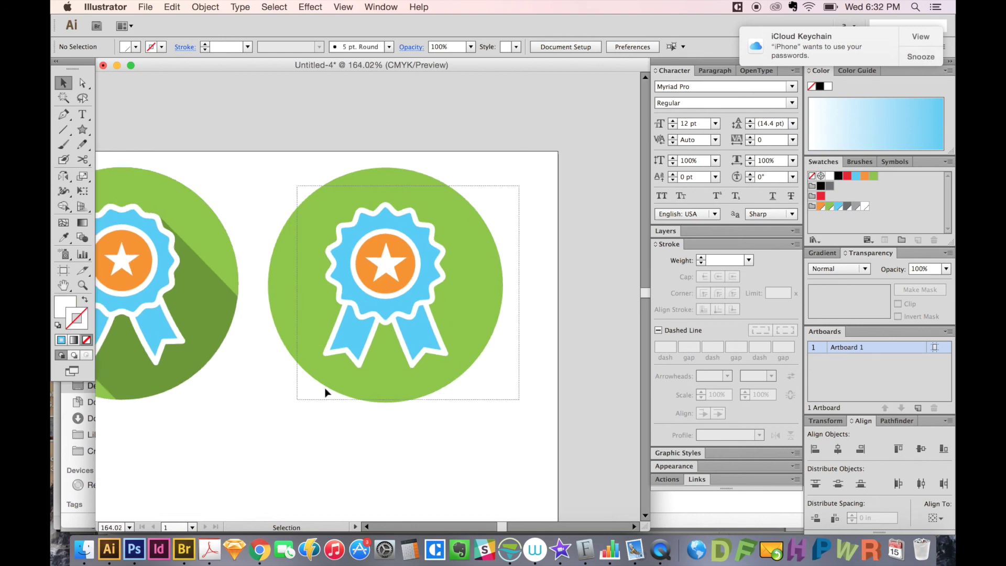
left_click_drag(519, 186, 326, 391)
left_click(483, 310, "shift")
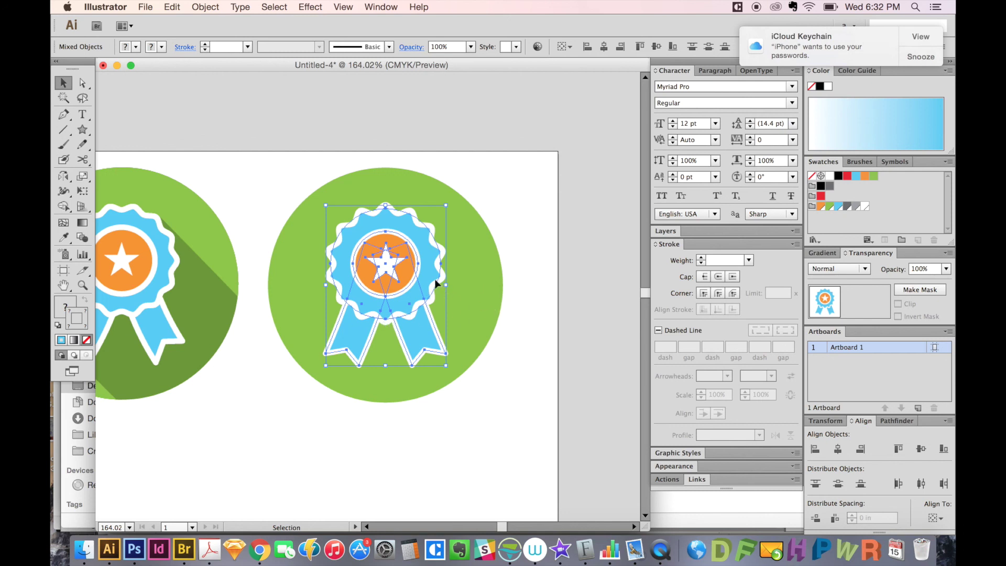
key("super+g")
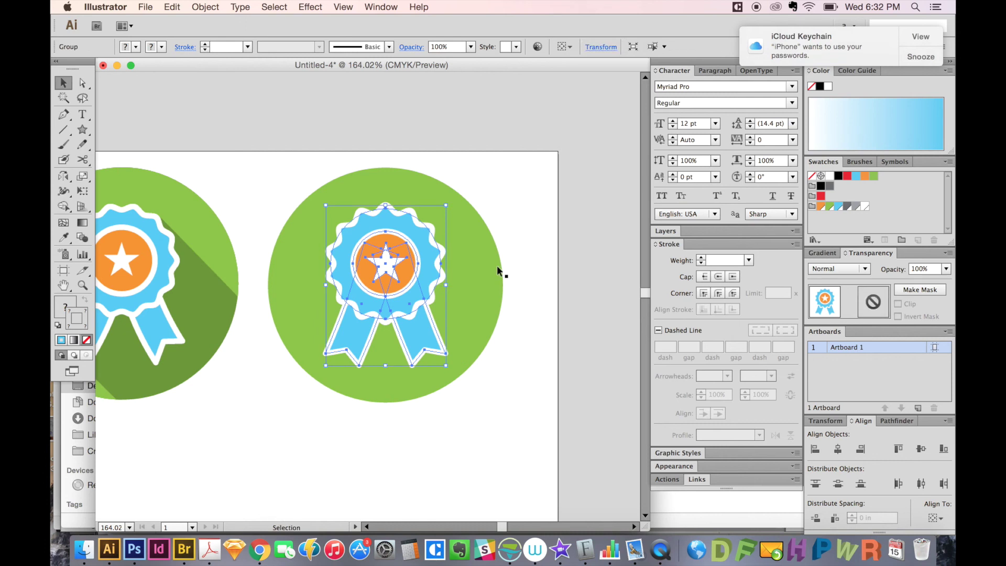
- Clear the selection and undo back to the selected badge group
key("super")
key("super")
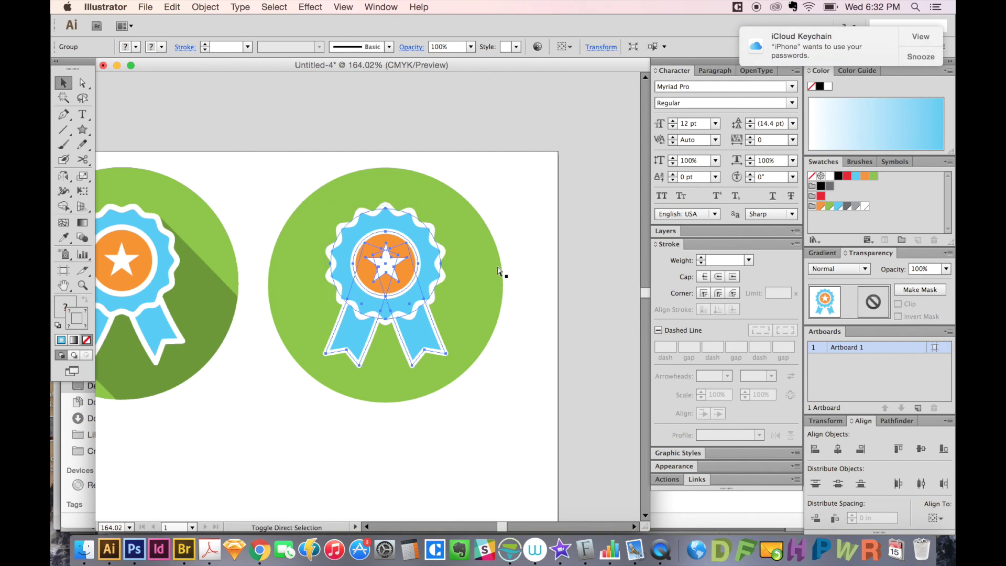
key("super+shift+a")
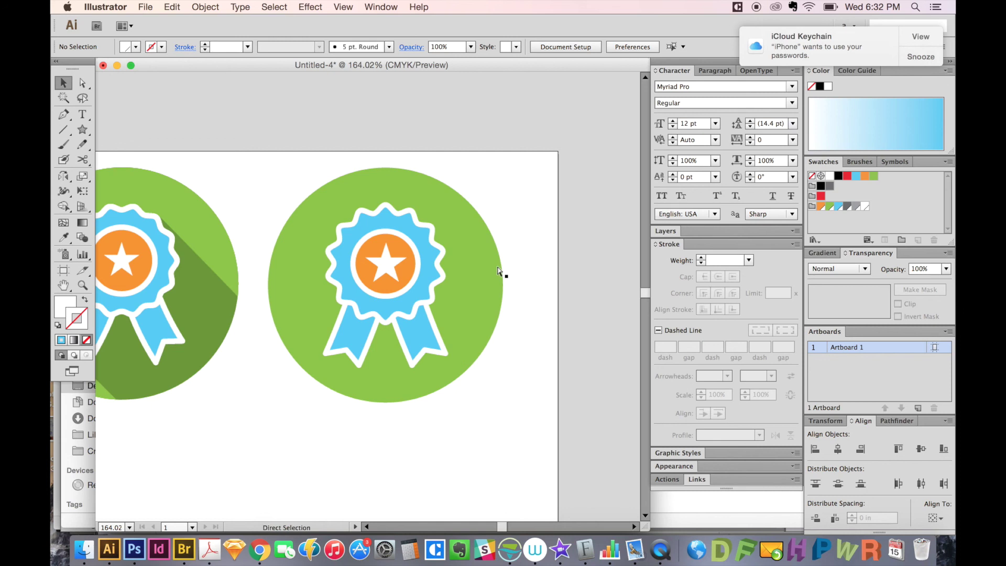
key("super+z")
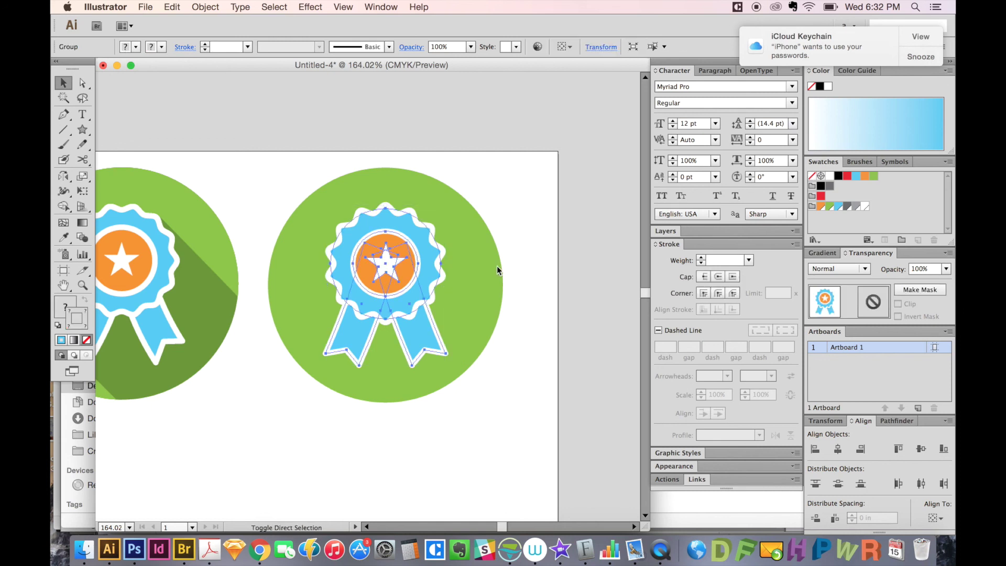
key("super+shift+a")
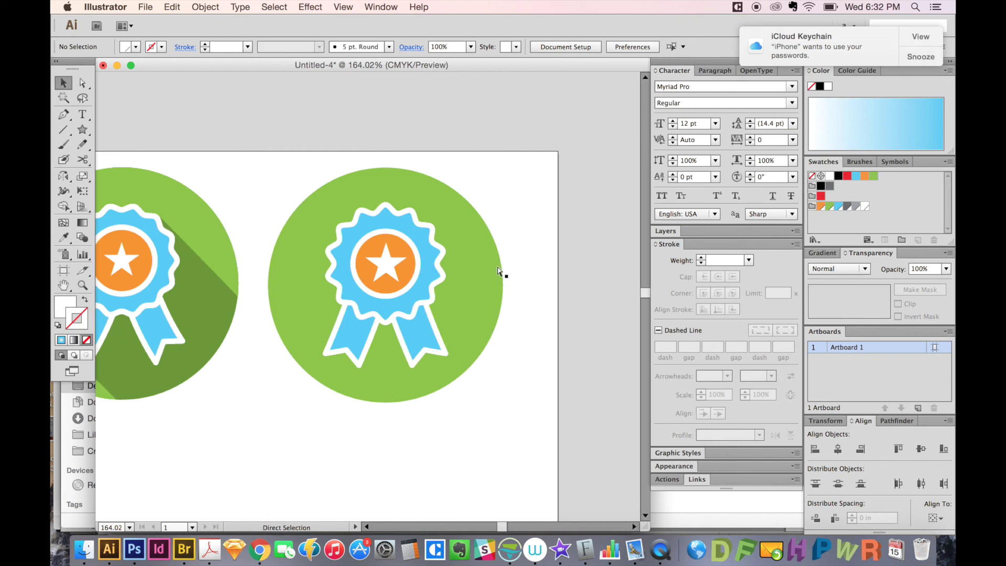
key("super+z")
key("v")
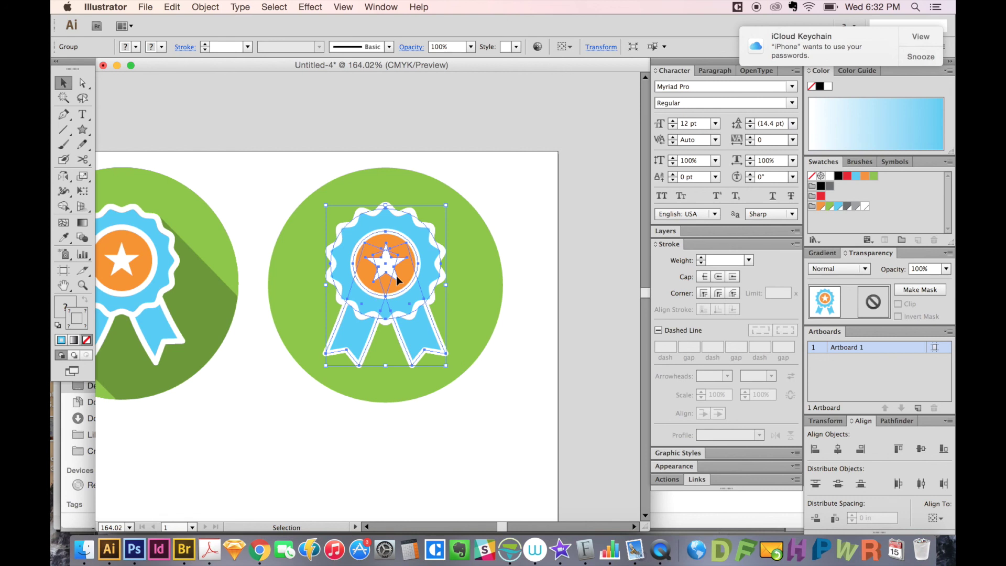
key("Return")
type("10")
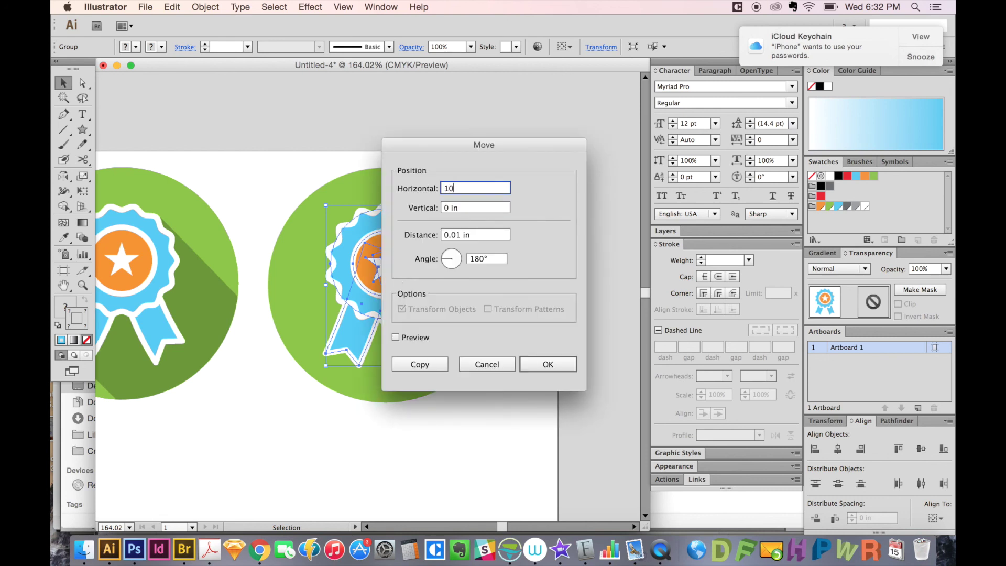
- Move a copy of the badge group 10 in to the right and zoom out to check it
key("Tab")
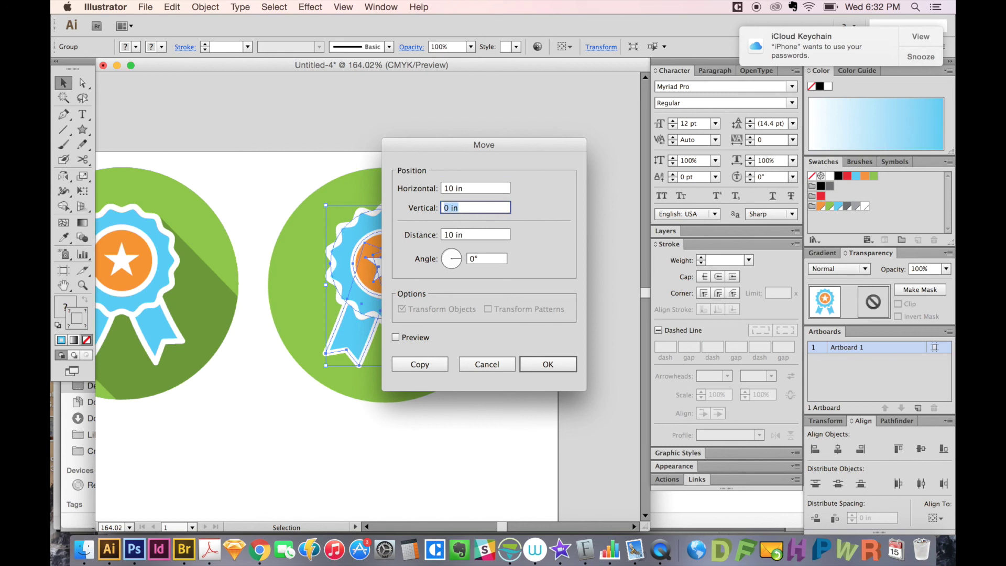
left_click(548, 363)
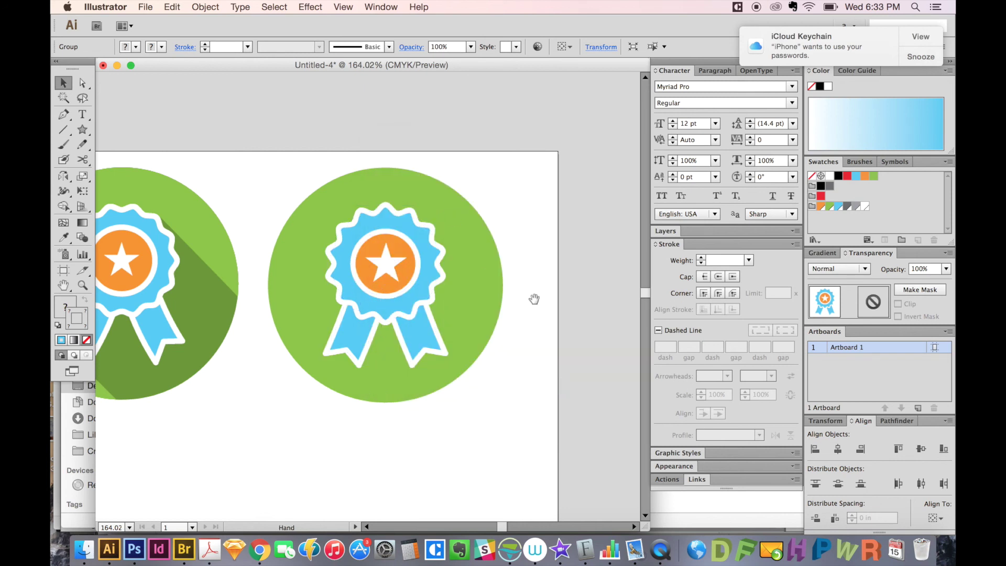
left_click_drag(527, 297, 385, 271)
key("super+minus")
key("super+minus")
key("super+minus")
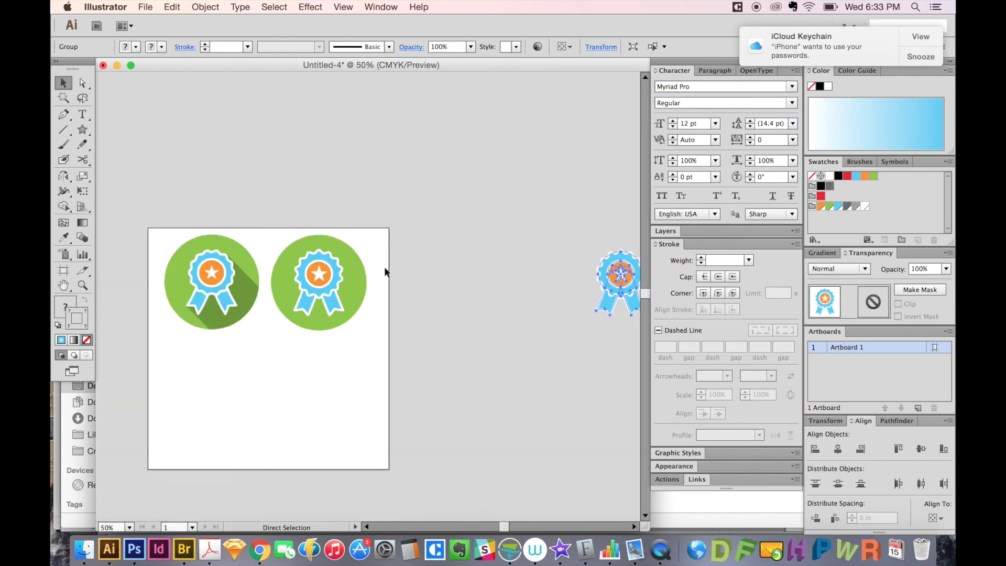
key("super+minus")
left_click(583, 275)
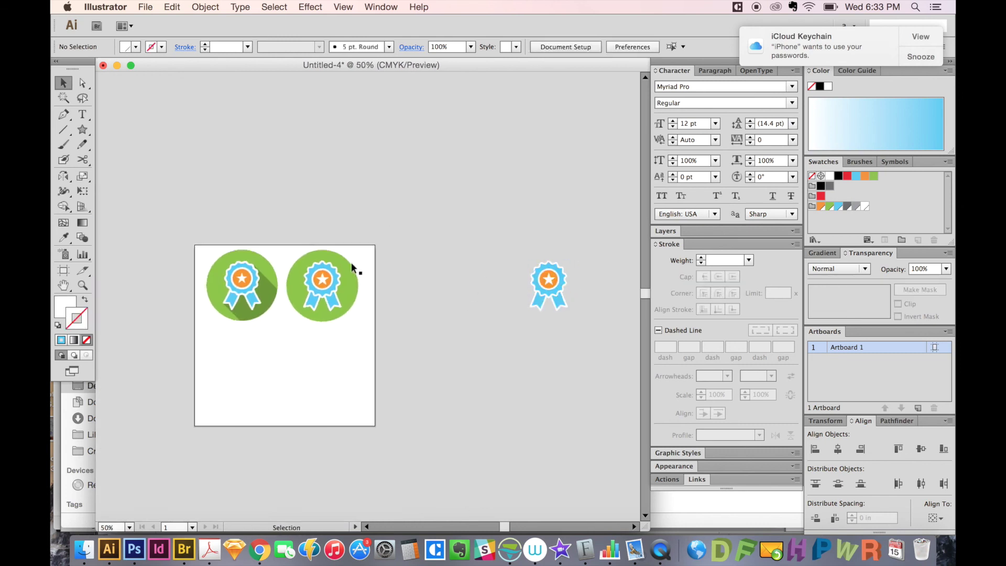
key("z")
left_click_drag(363, 254, 258, 342)
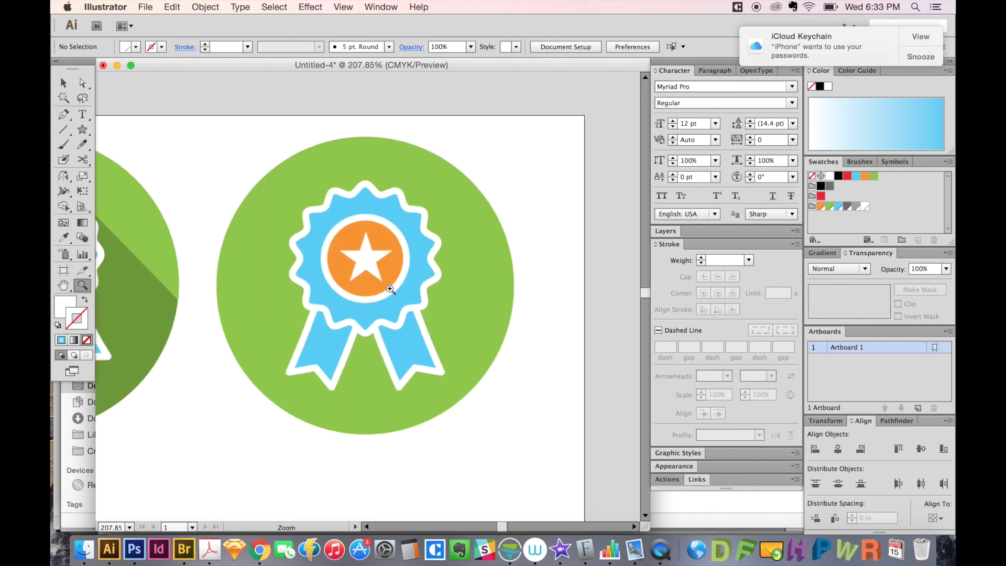
key("v")
key("super+1")
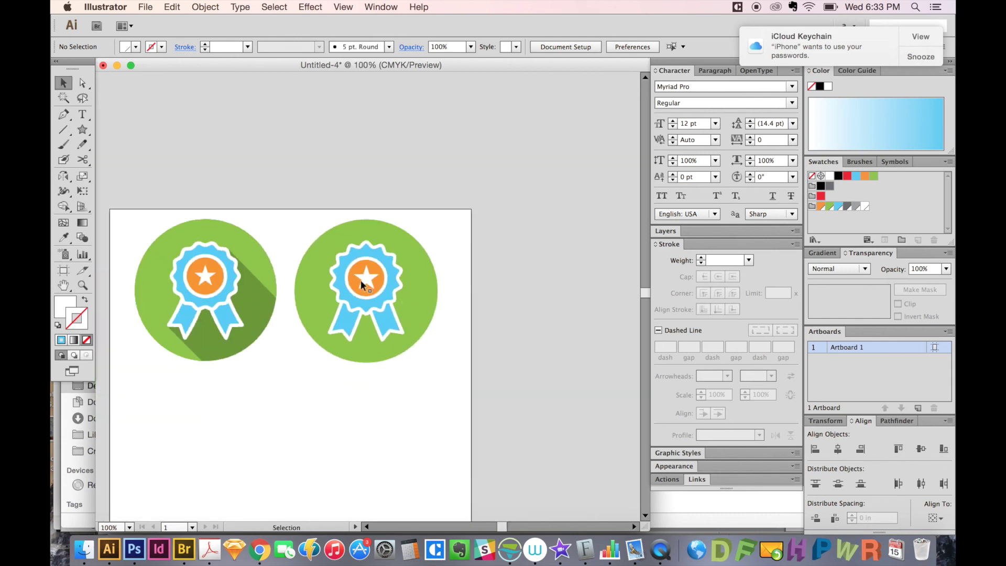
- Drag a copy of the badge group below-right of the second circle, near the artboard edge
left_click(367, 303)
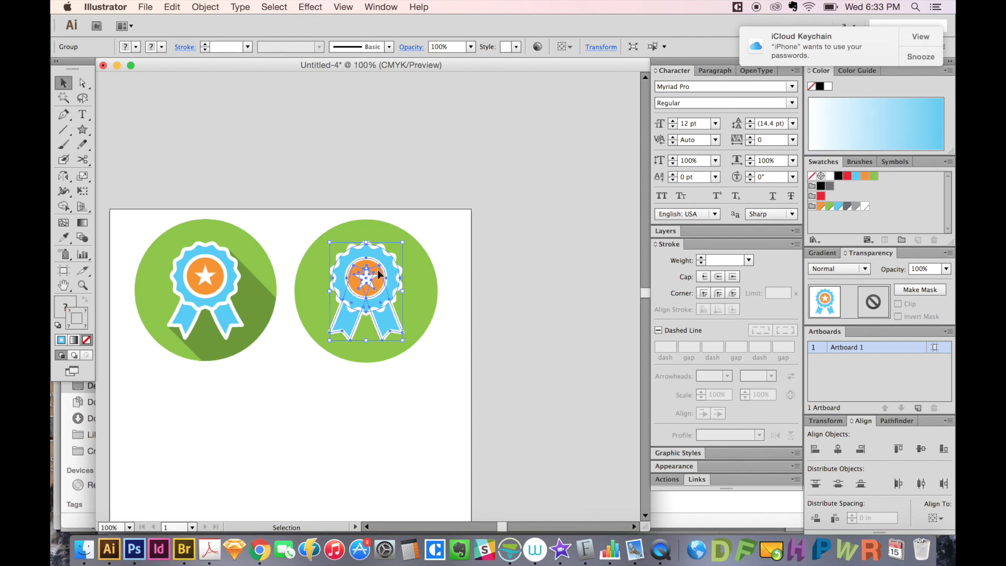
mouse_move(377, 269)
left_mouse_down()
mouse_move(406, 353)
mouse_move(445, 399)
left_mouse_up()
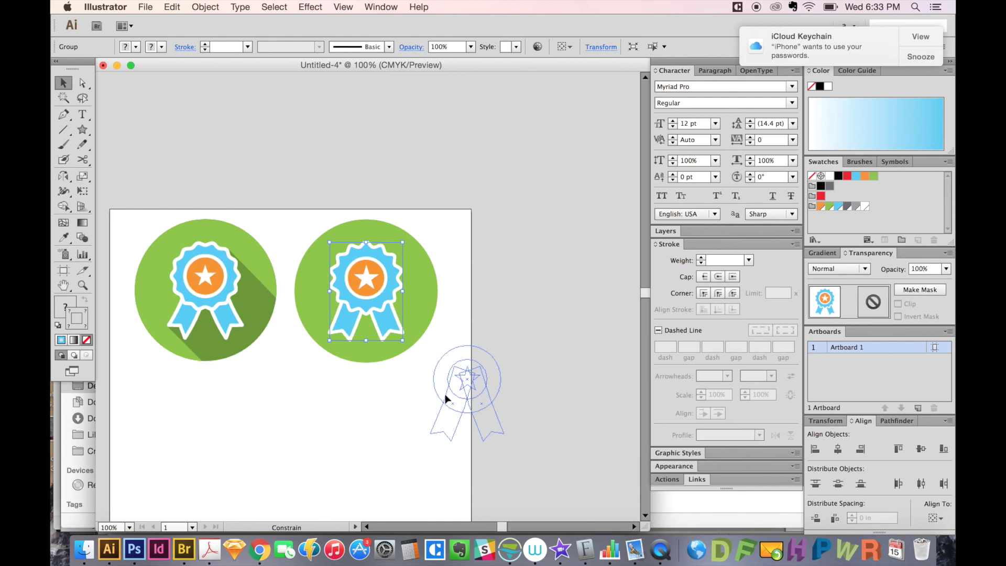
mouse_move(445, 397)
left_mouse_down()
mouse_move(450, 344)
mouse_move(479, 375)
left_mouse_up()
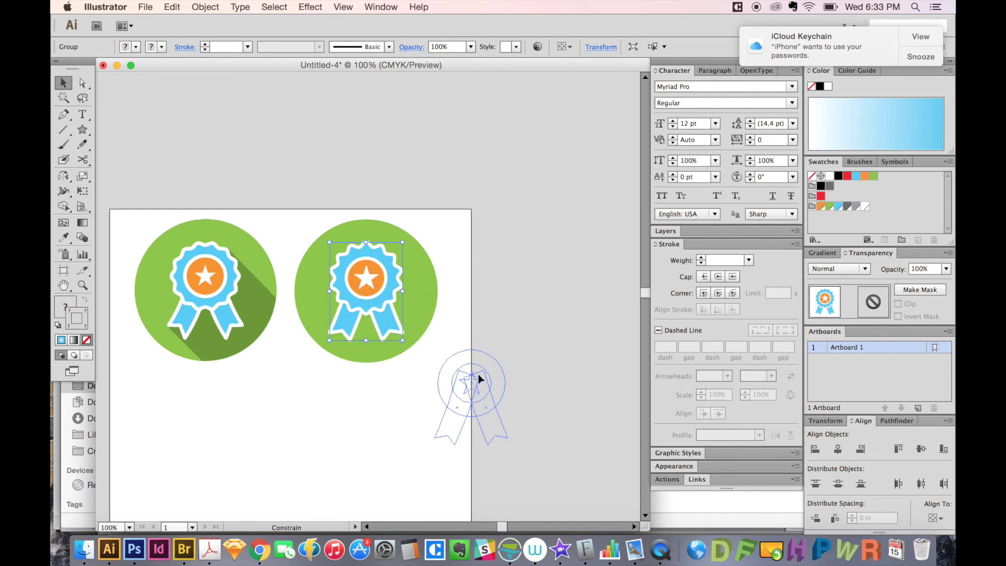
left_click_drag(478, 373, 472, 366)
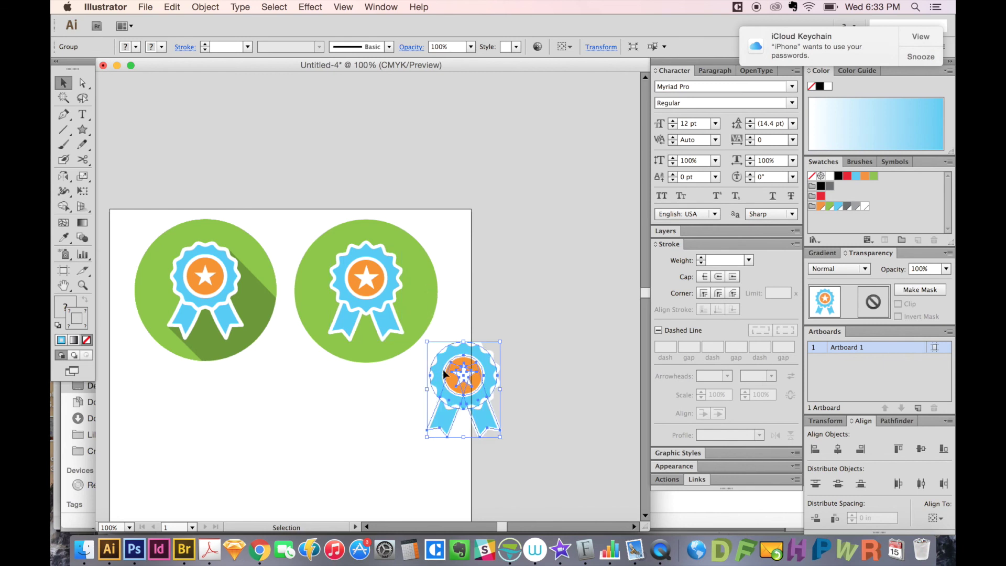
scroll(445, 375, "up", 3)
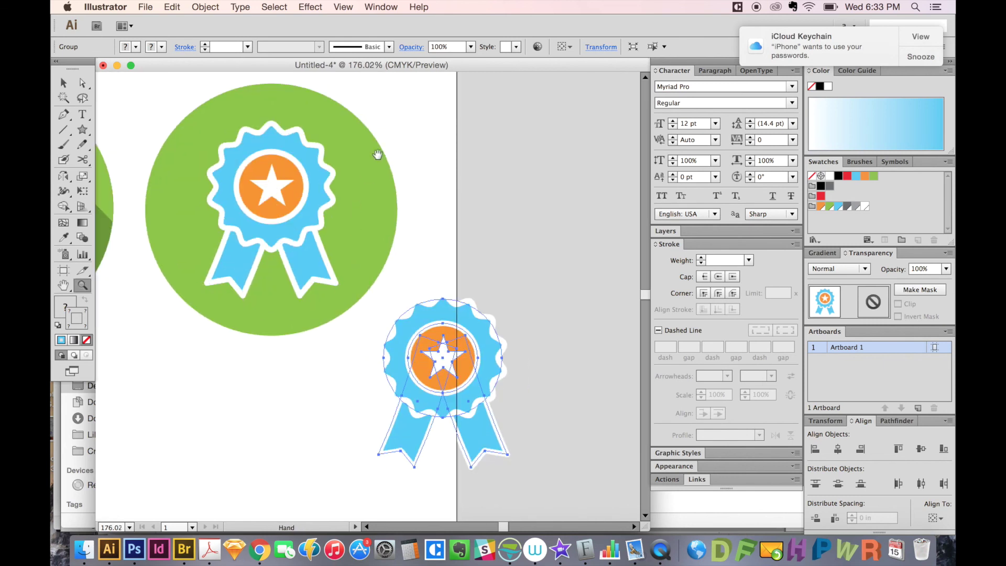
key("v")
- Expand the second circle's badge group with both Fill and Stroke enabled
left_click(313, 236)
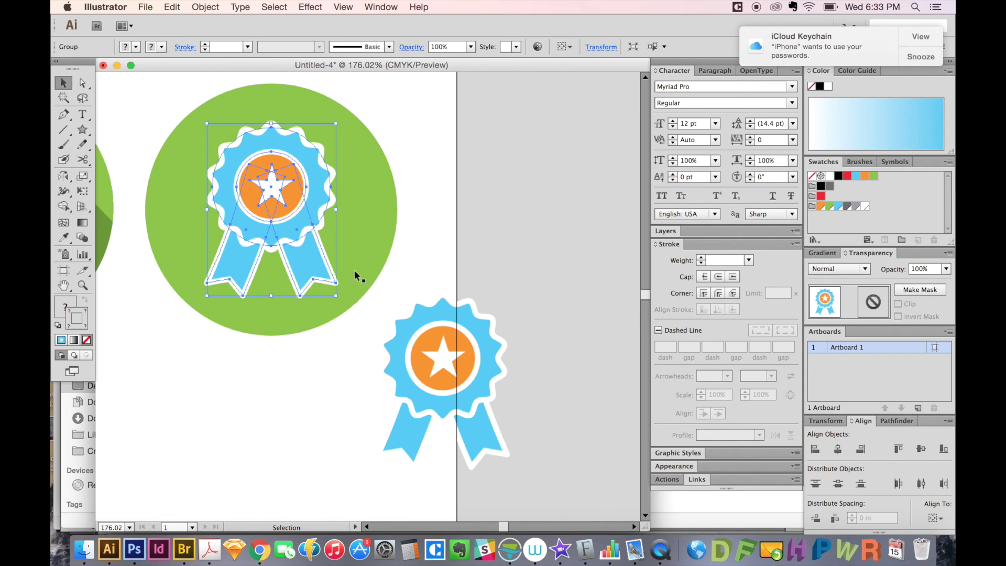
key("super")
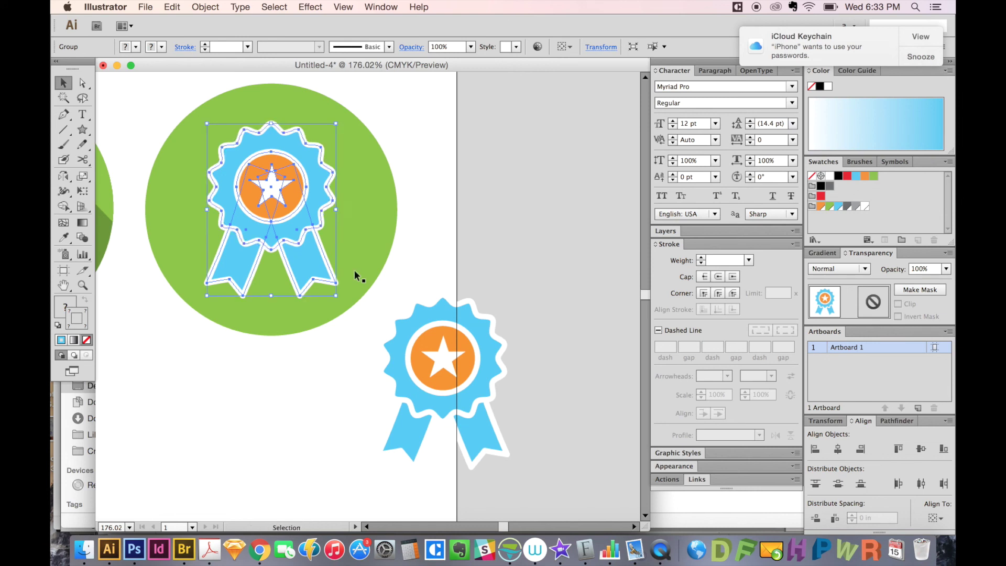
key("super+e")
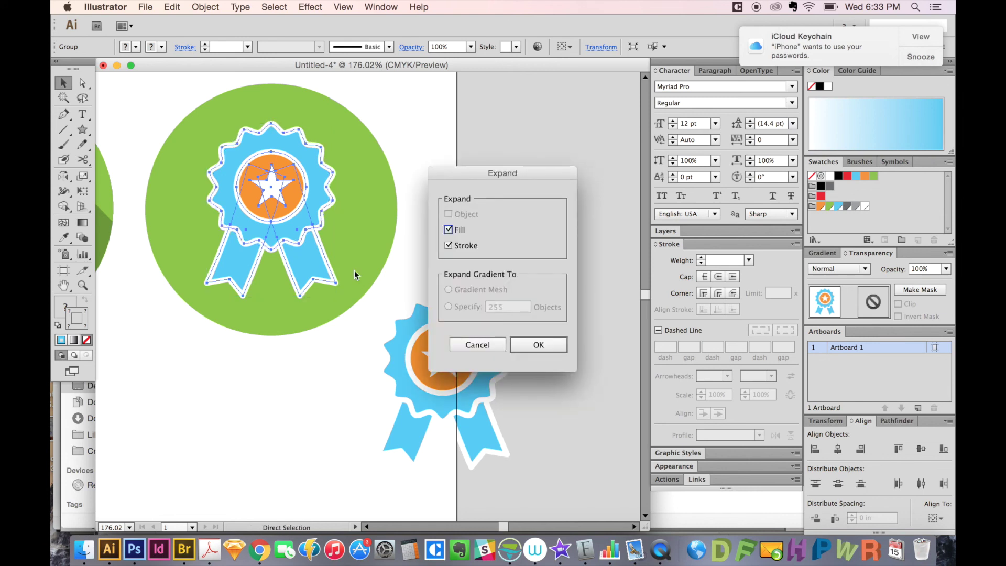
key("Return")
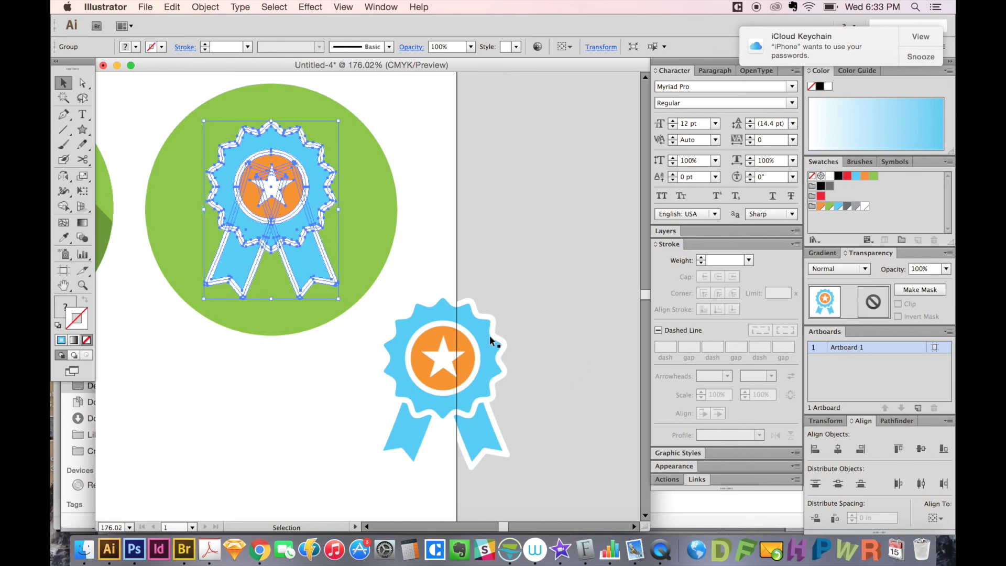
- Expand the loose badge copy, then Pathfinder-Unite its pieces into one silhouette
left_click(417, 450)
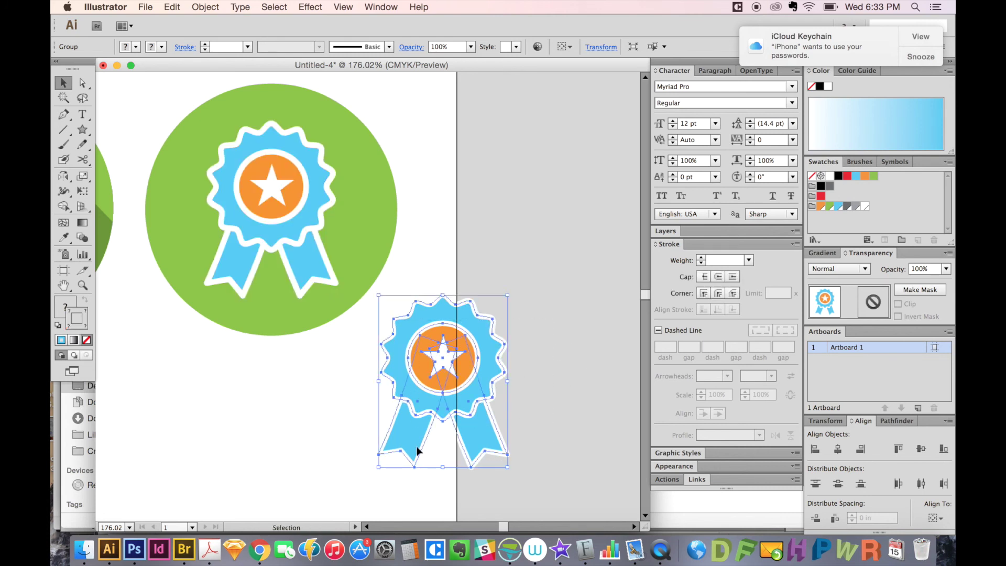
key("super")
key("super+e")
key("Return")
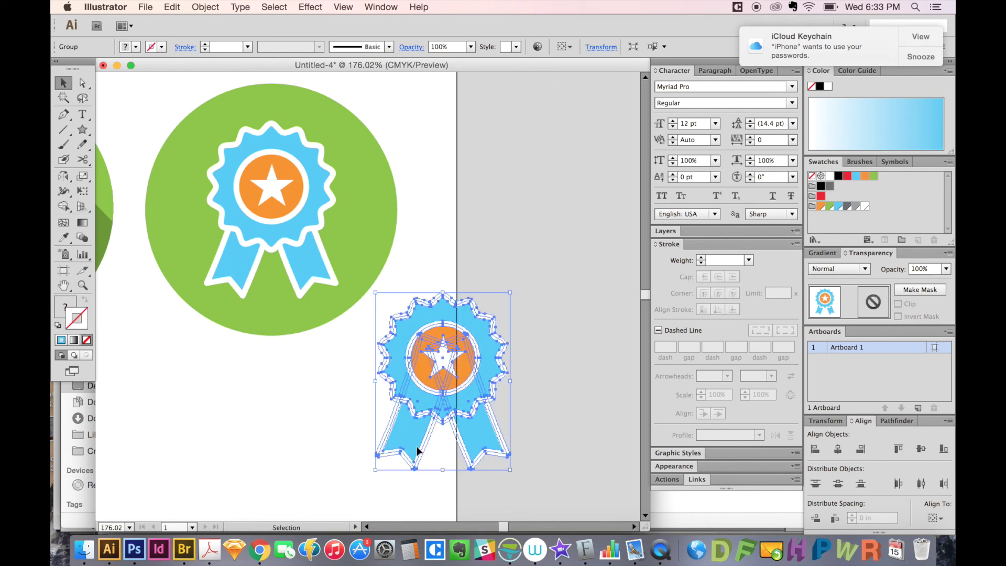
left_click(900, 419)
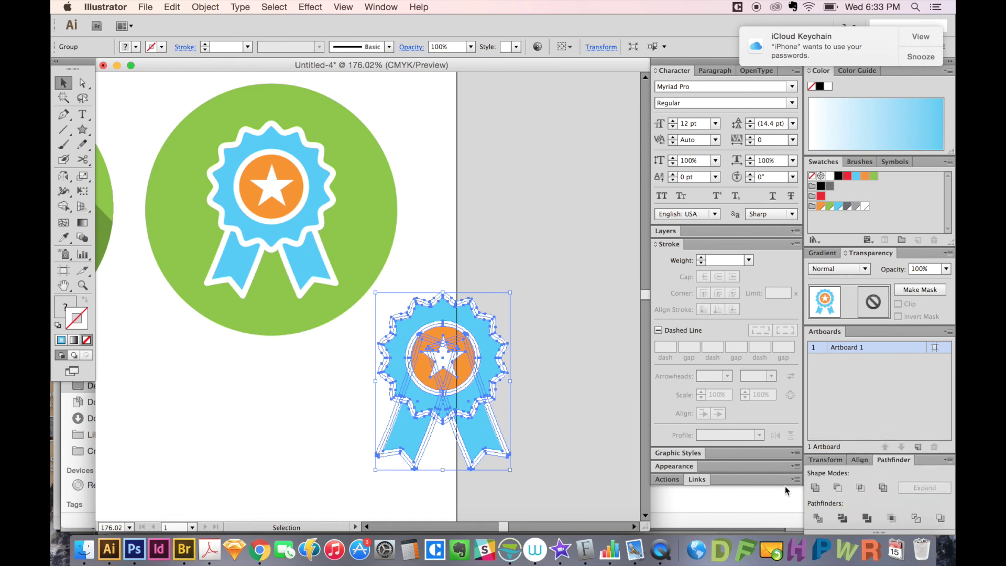
left_click(816, 488)
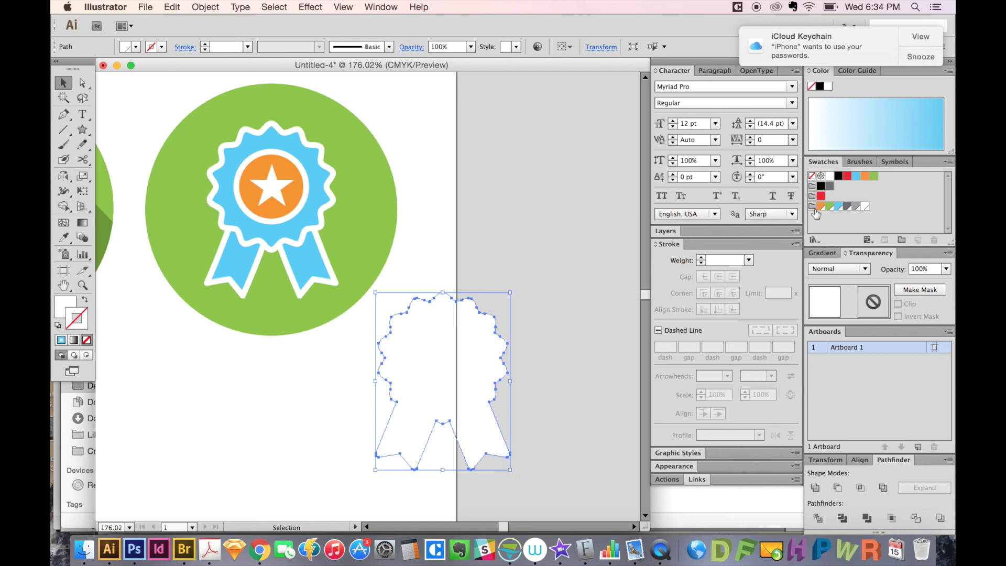
- Fill the silhouette light blue and unite the circle's badge into one shape
left_click(855, 176)
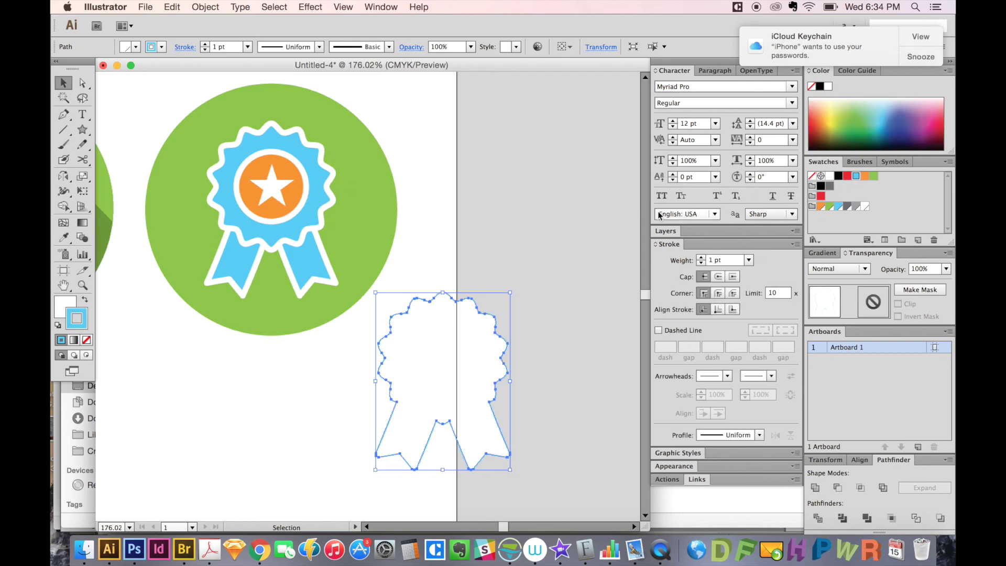
key("shift+x")
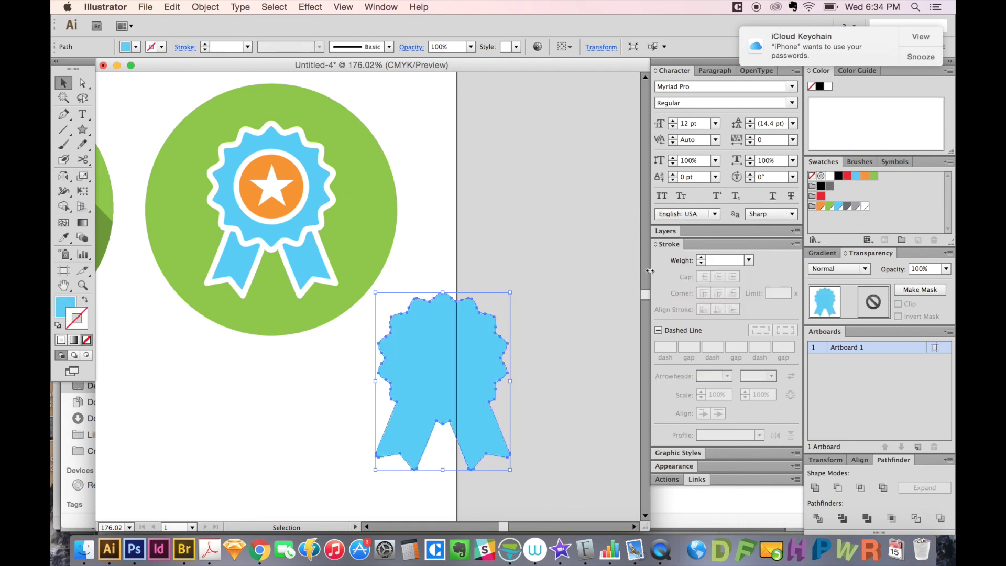
left_click(306, 199)
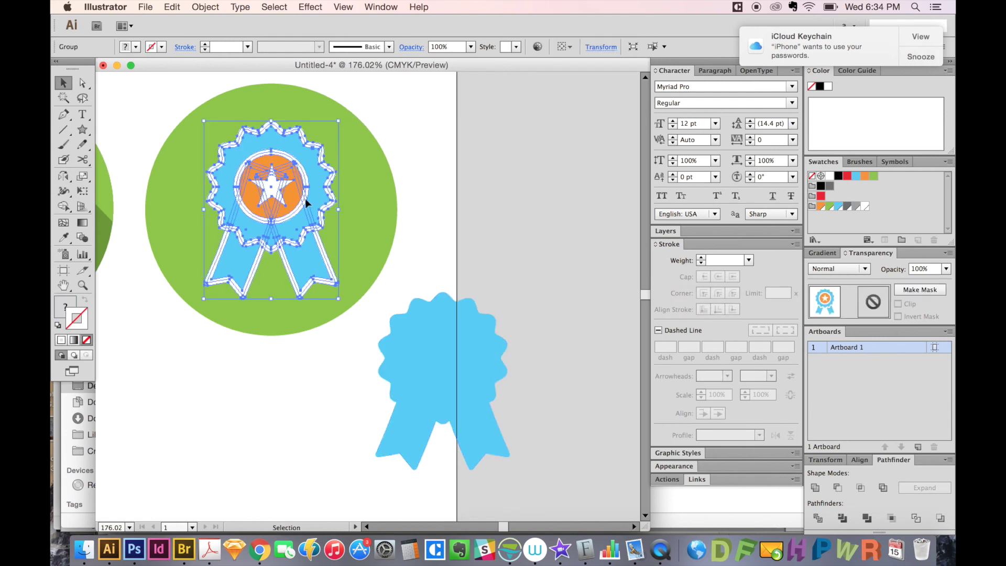
left_click(817, 487)
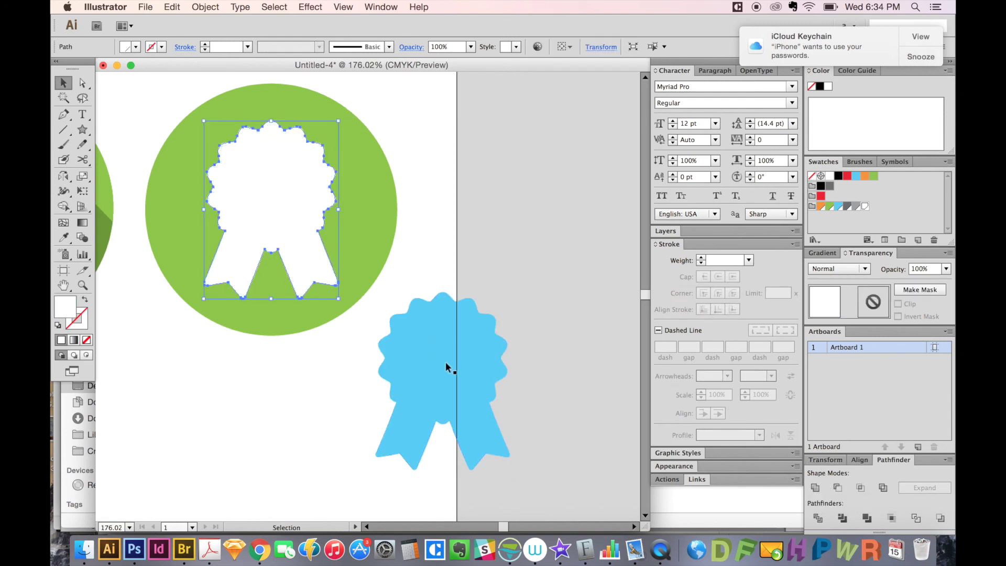
- Eyedropper the blue onto the other silhouette, then fill both a darker green
key("i")
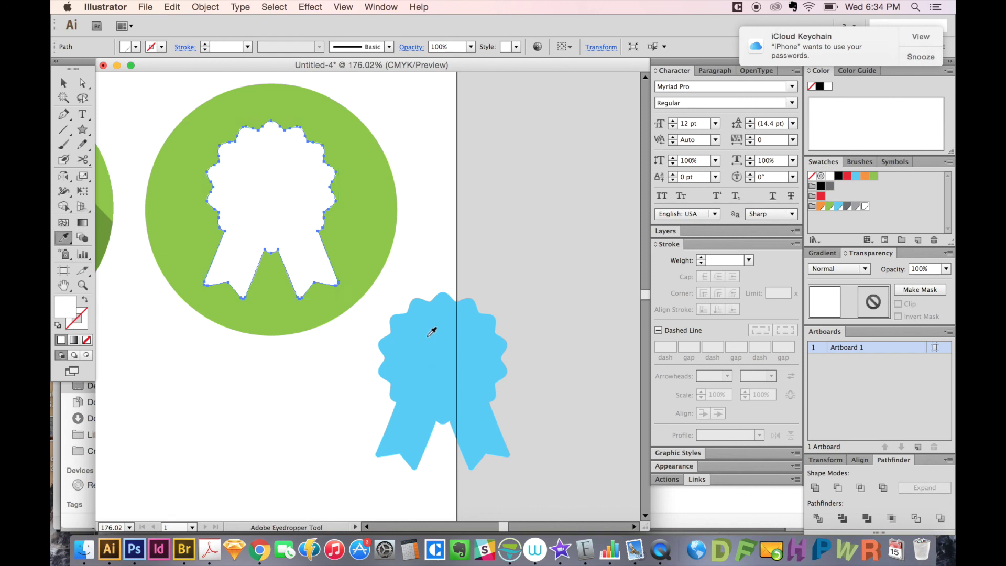
left_click(422, 327)
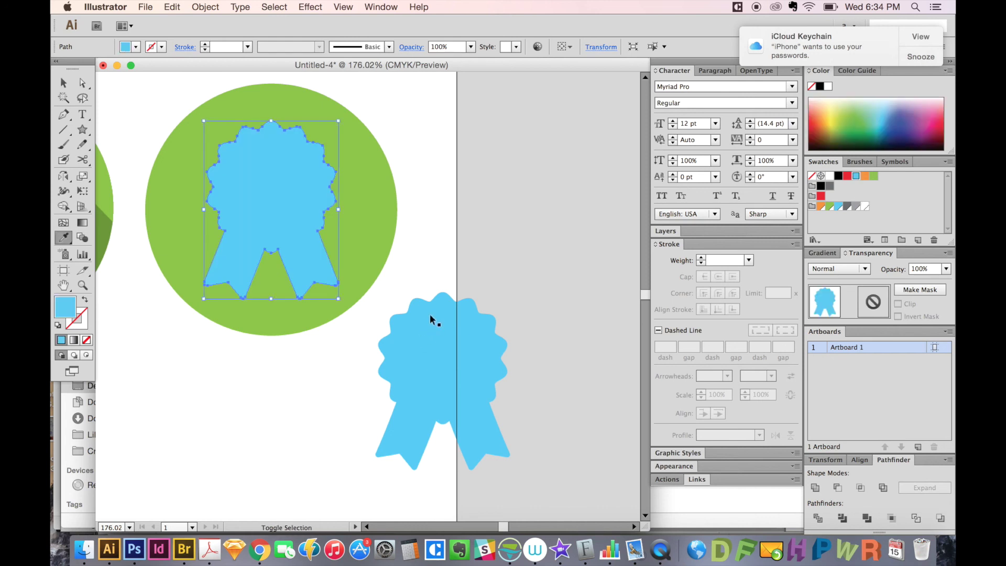
key("ctrl+shift+a")
left_click_drag(395, 364, 398, 342)
key("a")
left_click(291, 207)
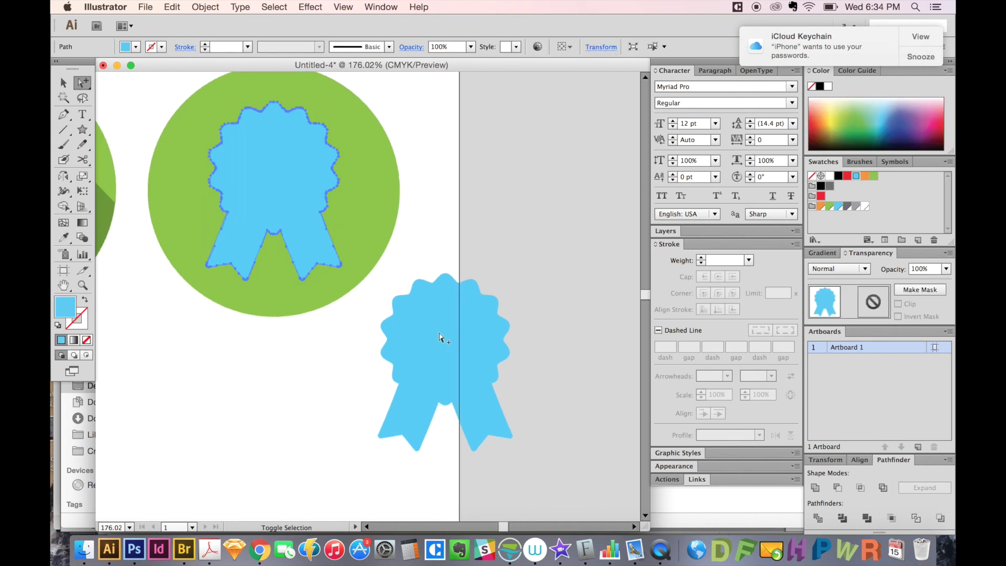
left_click(440, 339, "shift")
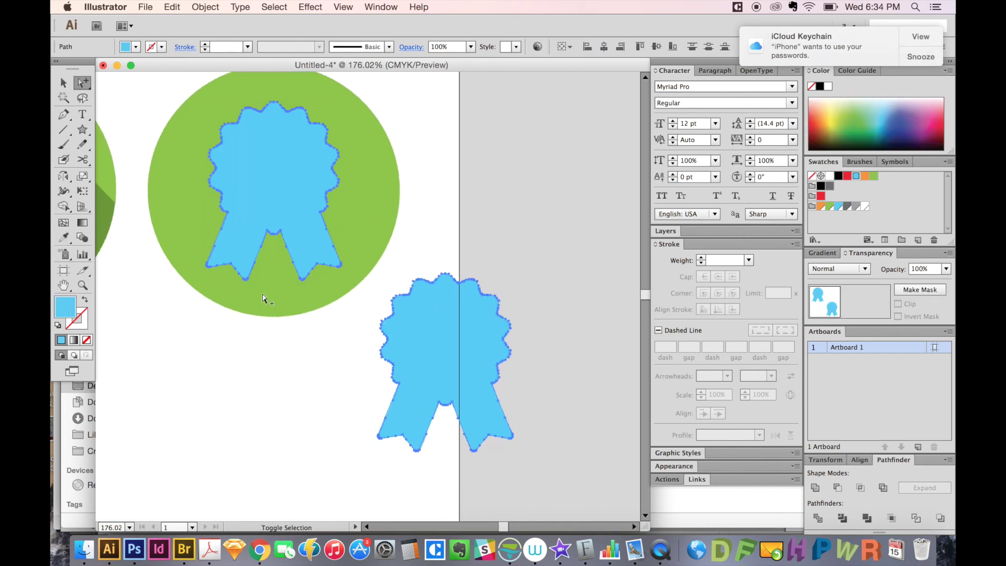
left_click(874, 176)
left_click(918, 240)
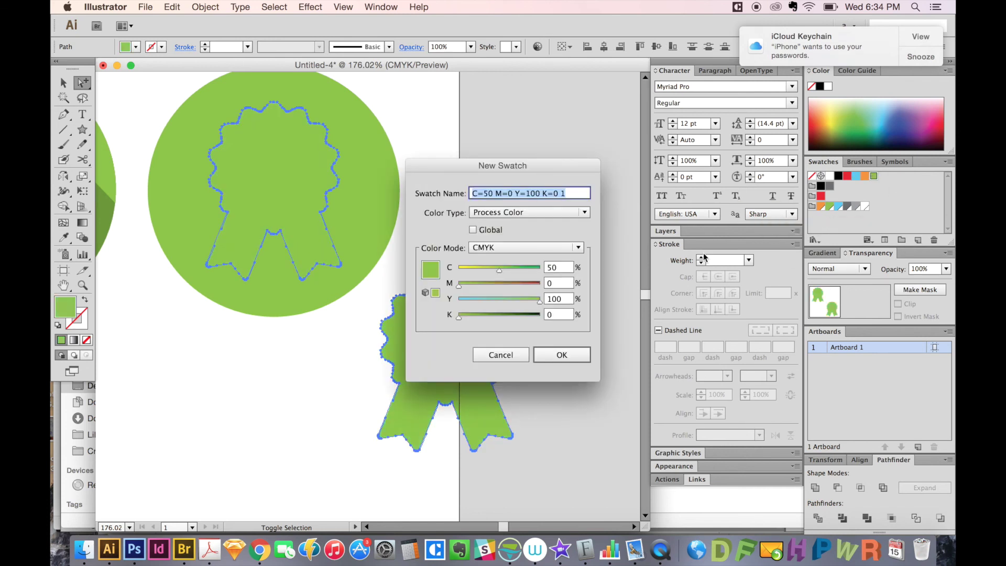
left_click(523, 314)
key("Return")
left_click_drag(321, 382, 375, 389)
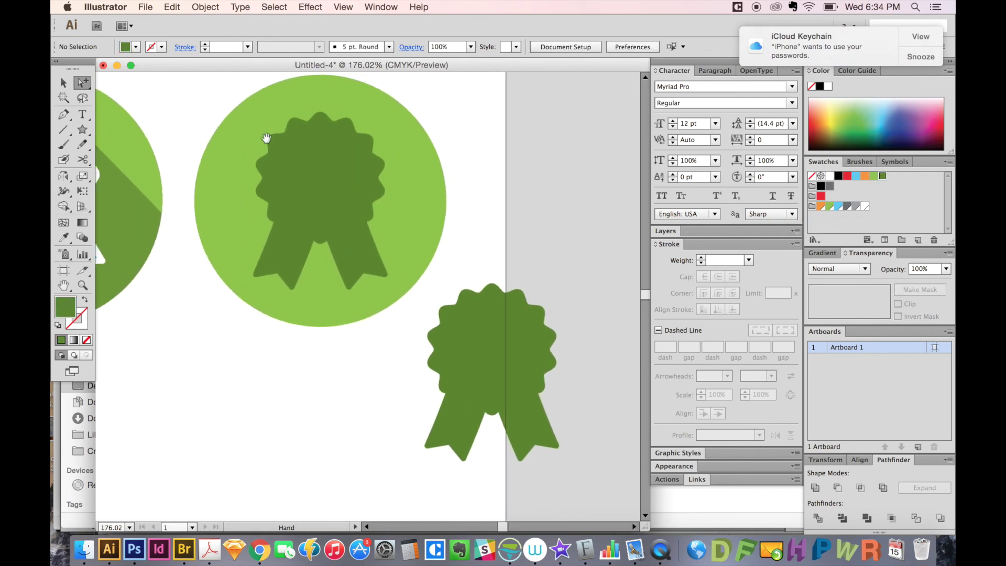
scroll(320, 202, "left", 5)
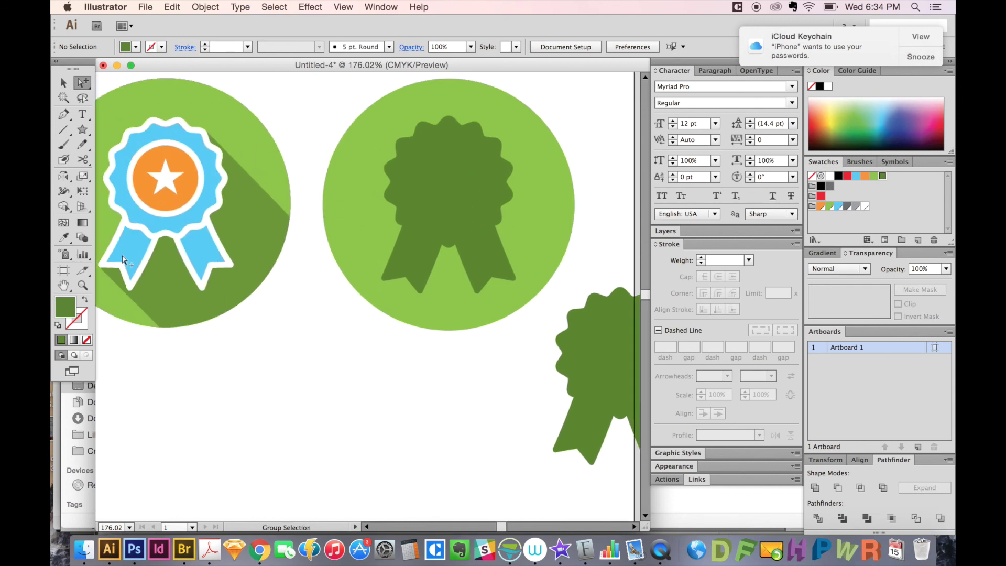
scroll(399, 297, "right", 3)
left_click(410, 155)
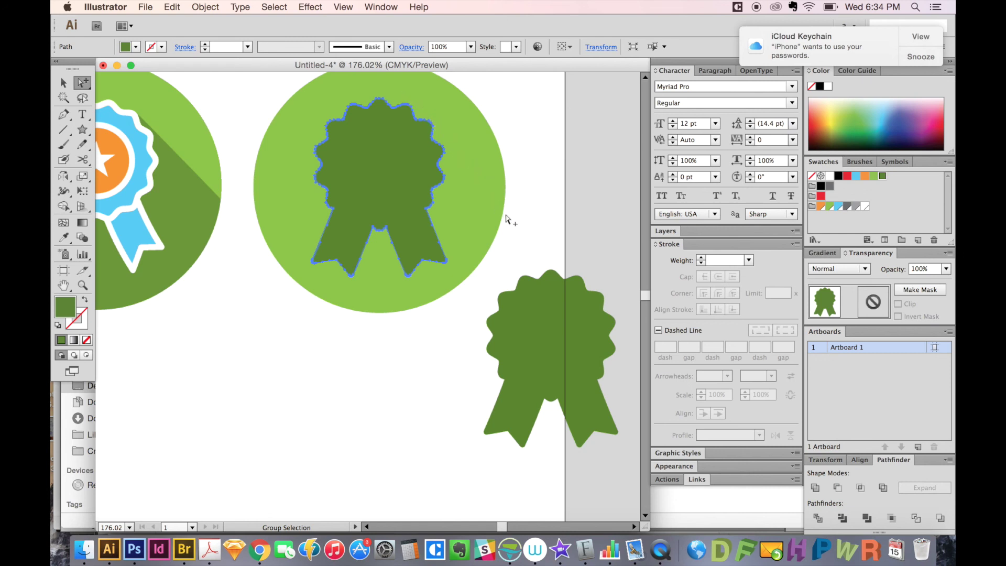
left_click(439, 129)
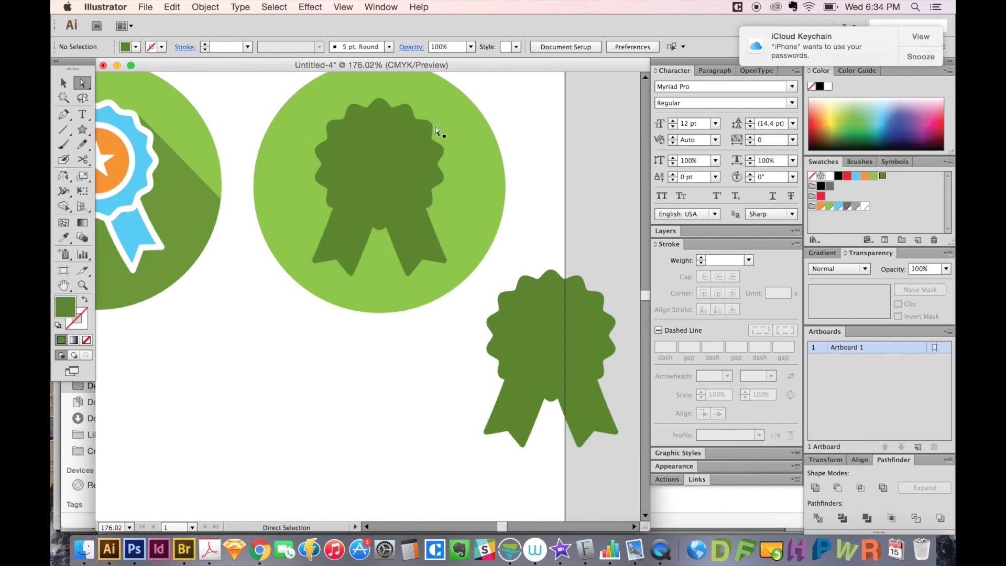
left_click(432, 131)
- Stretch the upper silhouette's top-right anchor to the lower silhouette's matching corner
left_click(433, 131)
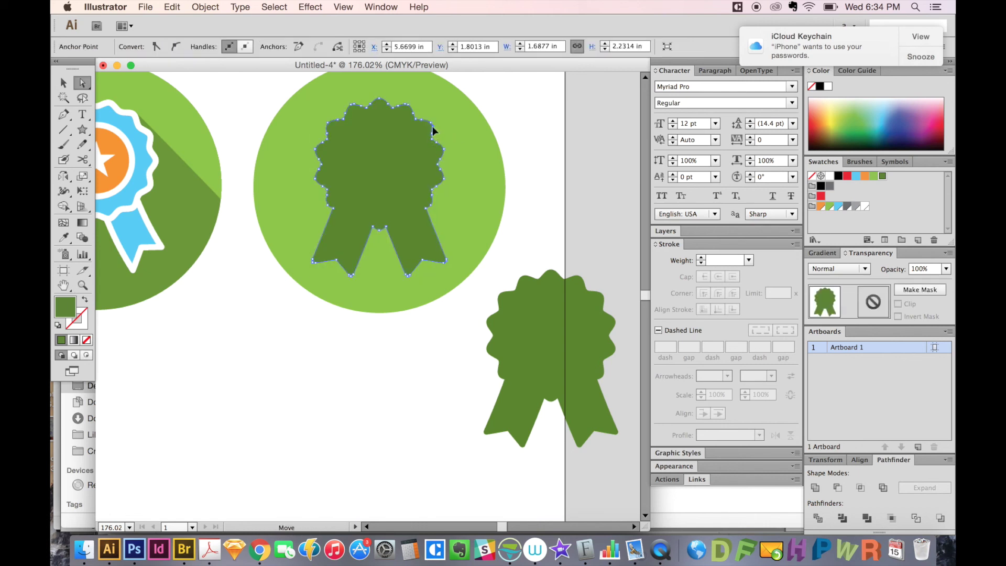
mouse_move(507, 241)
left_mouse_down()
mouse_move(585, 501)
mouse_move(564, 469)
left_mouse_up()
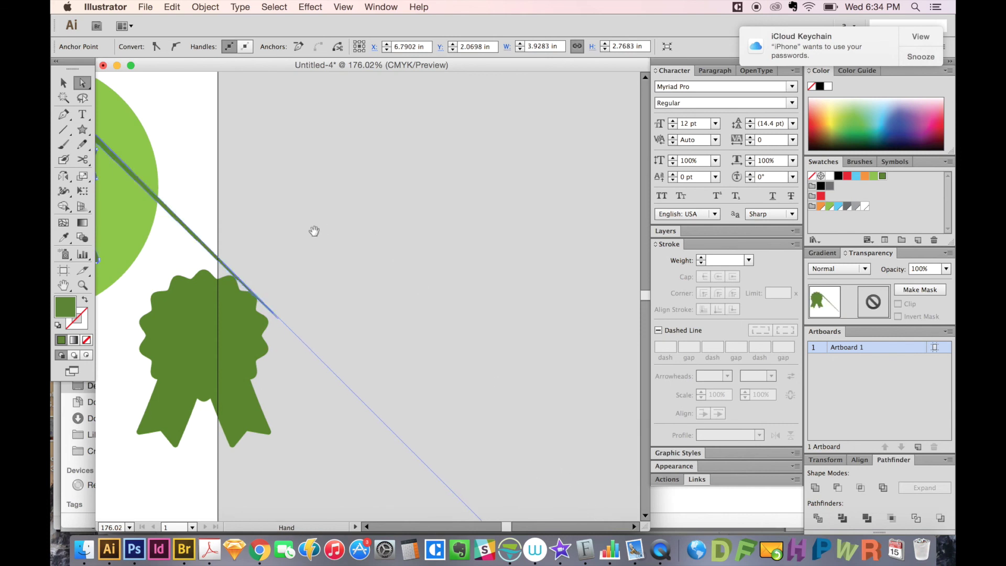
left_click_drag(310, 228, 528, 226)
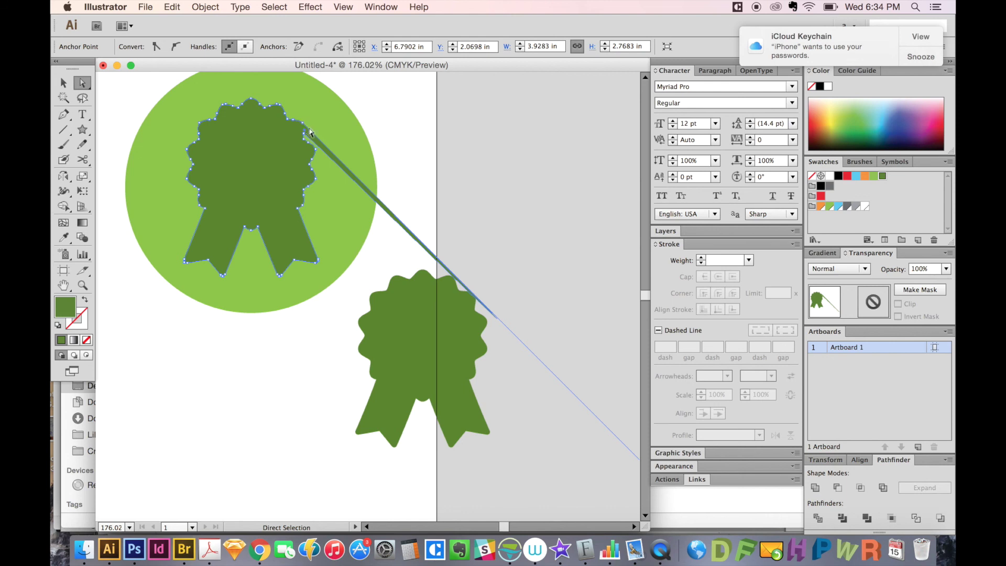
left_click_drag(305, 130, 399, 220)
left_click(305, 123)
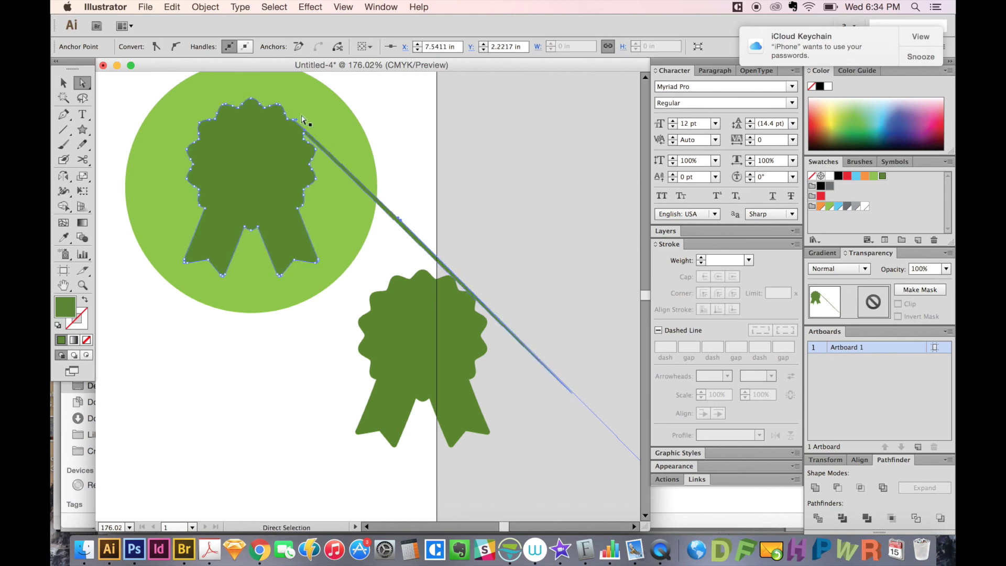
left_click_drag(316, 142, 314, 146)
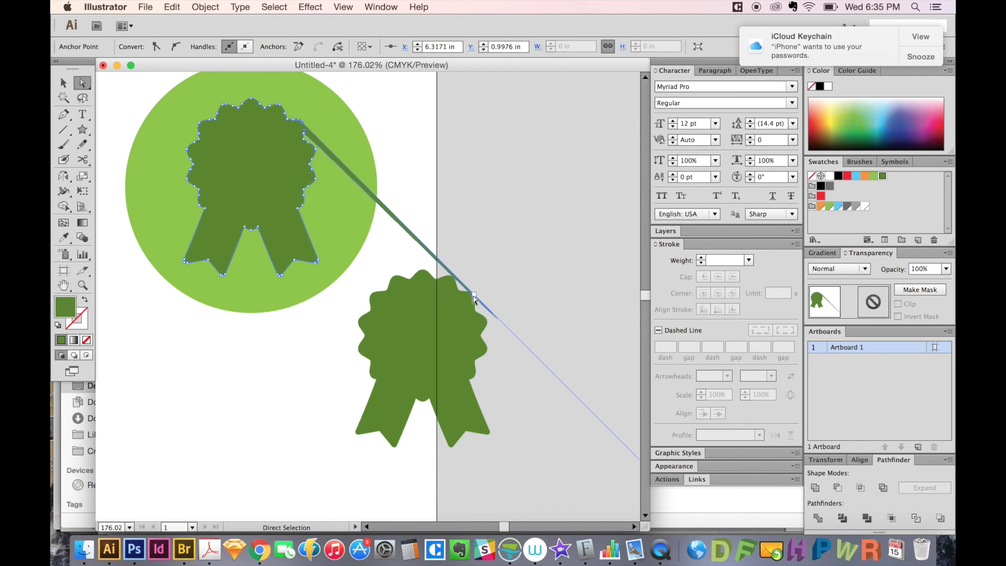
- Stretch the bottom-left anchor to the lower silhouette's corner, then deselect
left_click(490, 296)
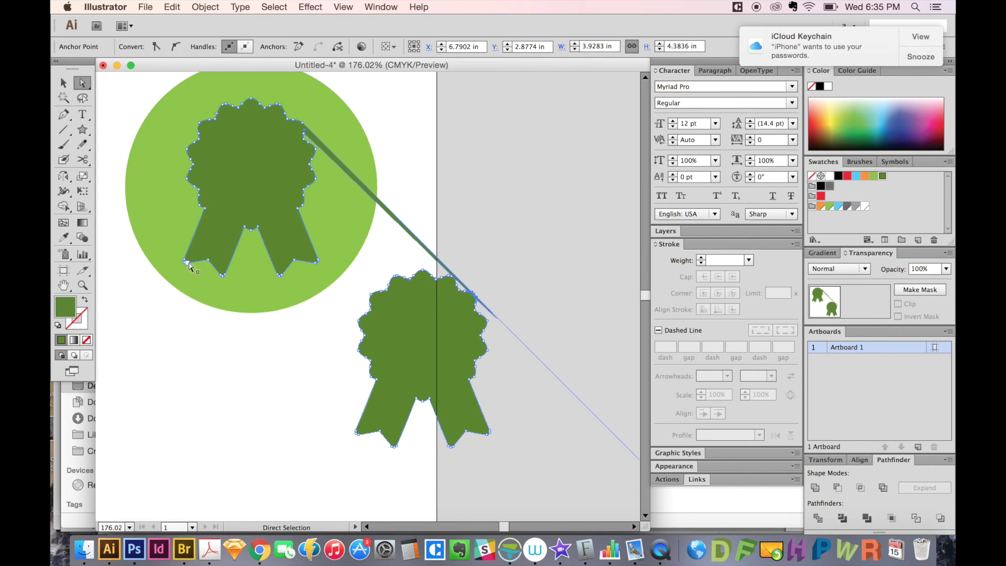
left_click_drag(188, 267, 195, 275)
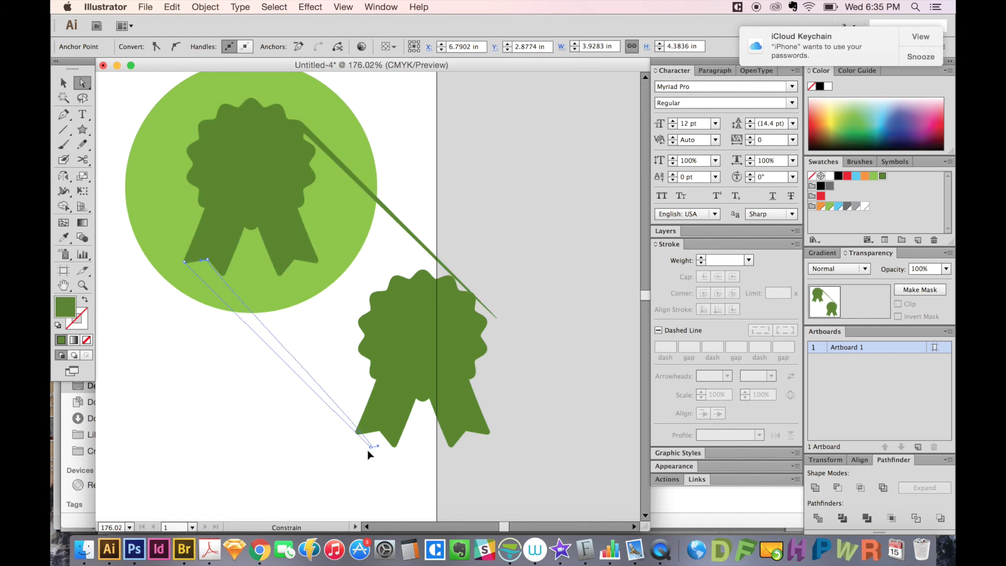
left_click_drag(243, 353, 376, 458)
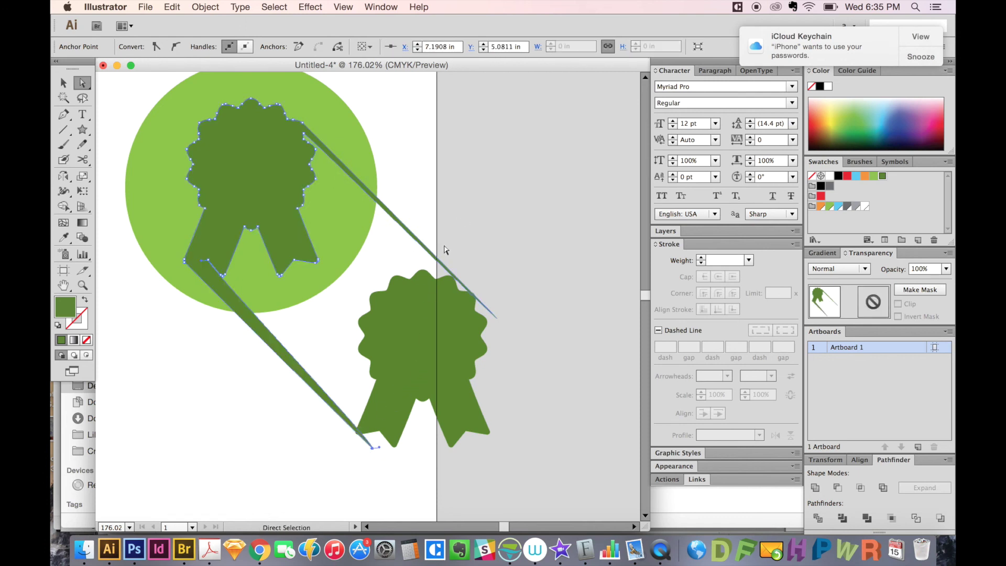
key("v")
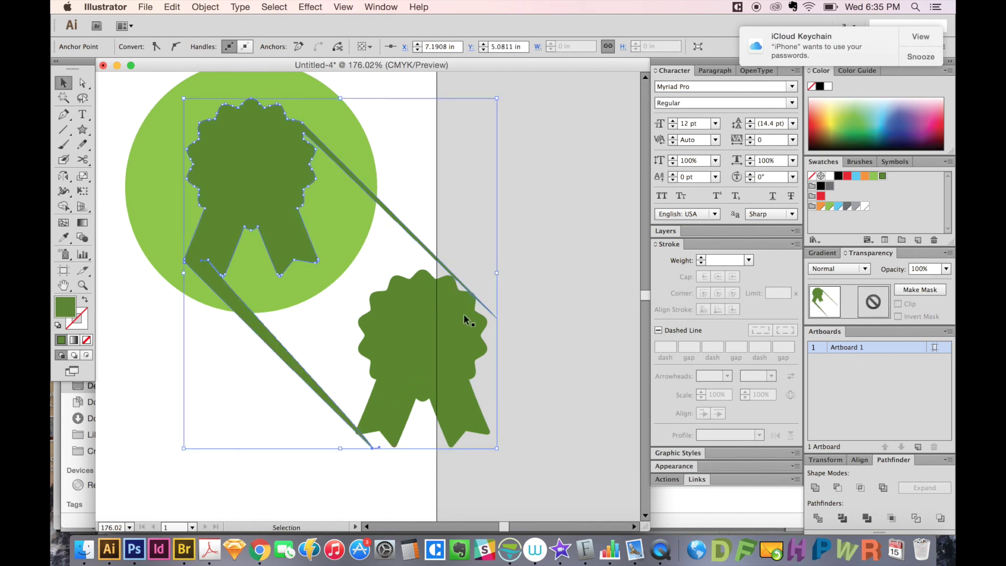
left_click(430, 352, "shift")
- Select the stretched and lower silhouettes and Unite them into one shape
left_click(283, 189, "shift")
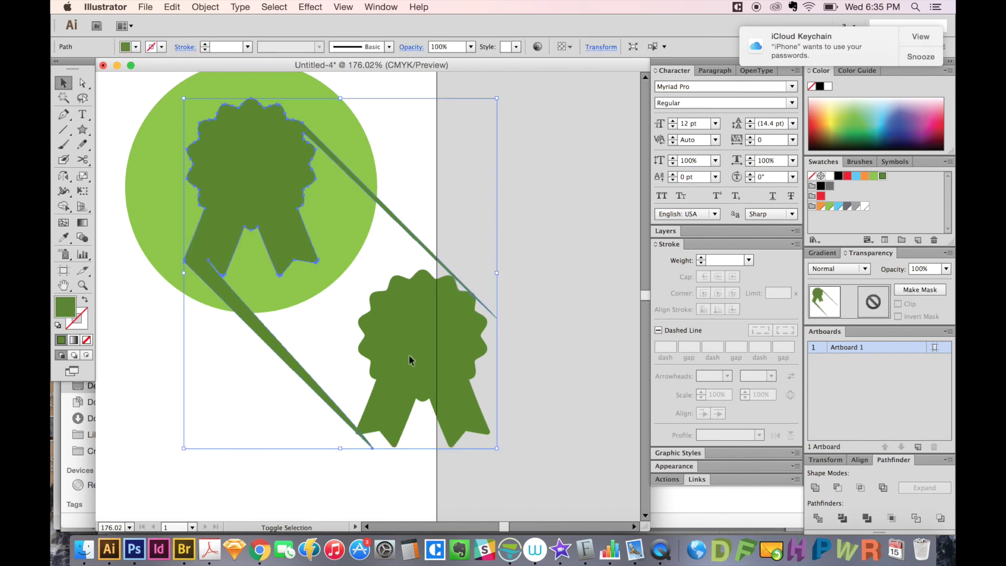
left_click(410, 360, "shift")
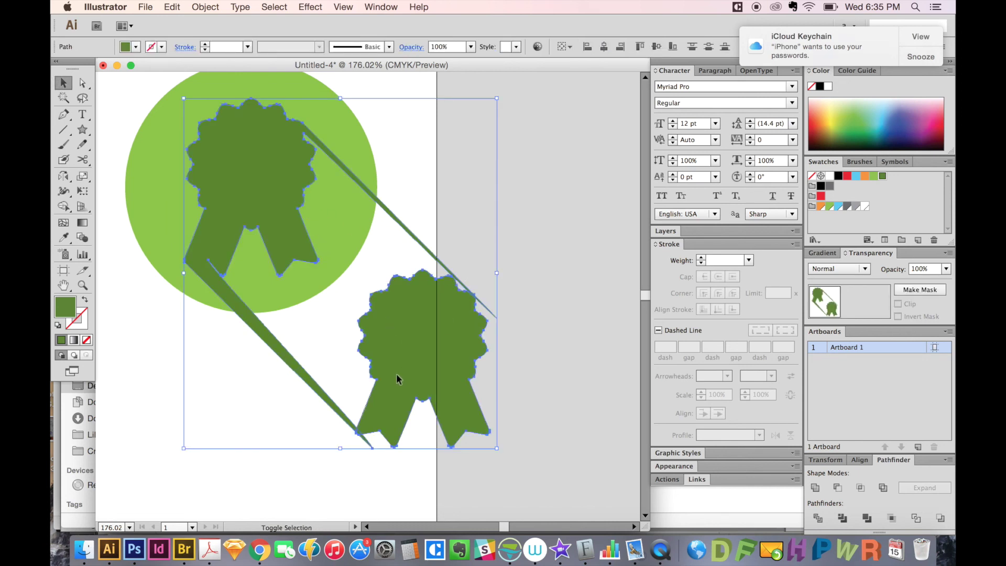
left_click(817, 489)
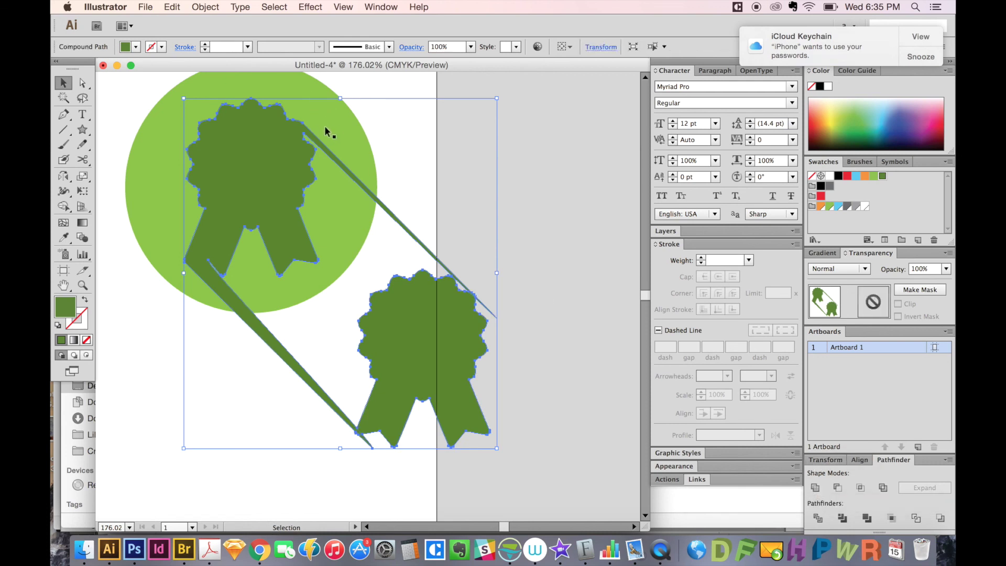
key("a")
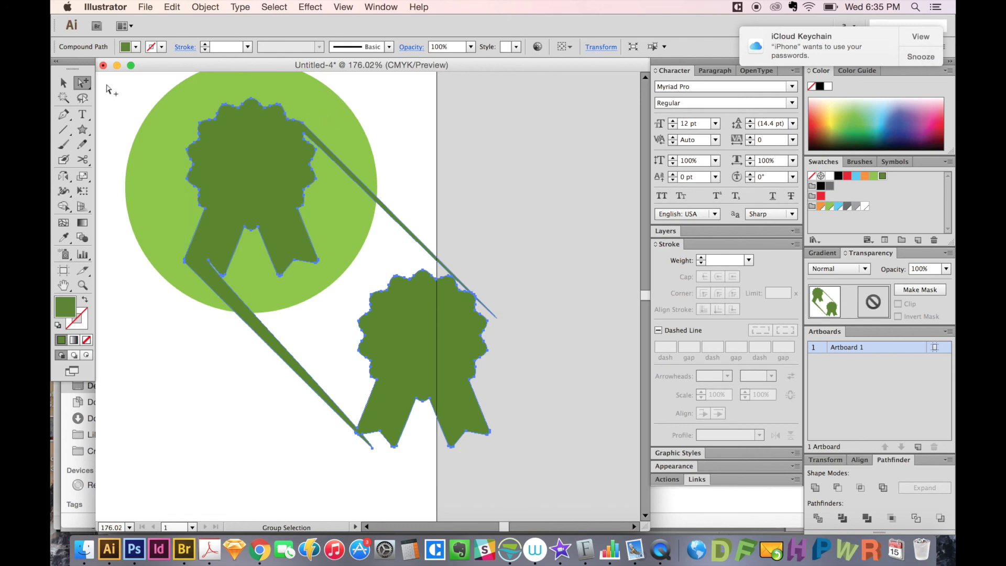
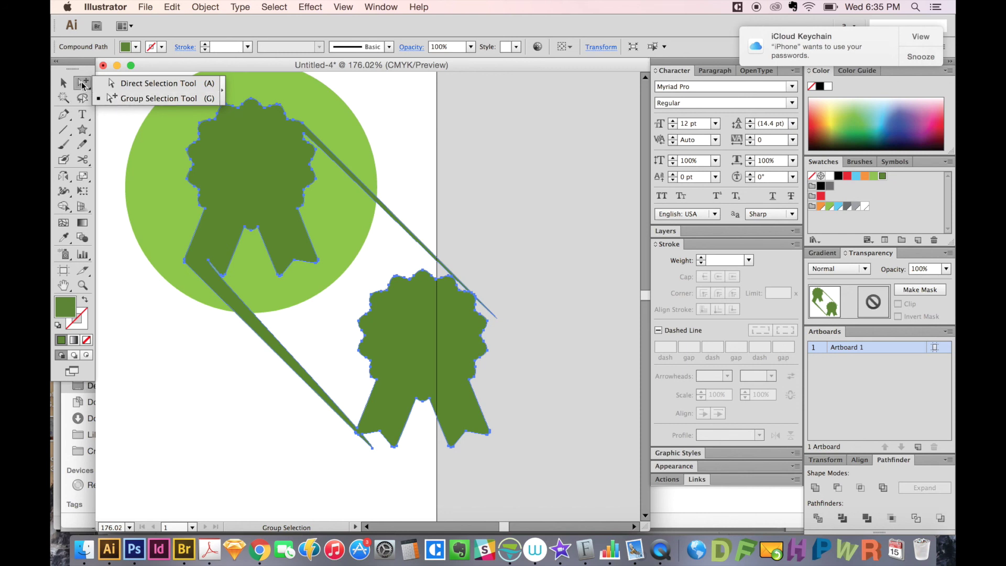
- Blend the two selected ribbon silhouettes into a single long diagonal shadow
left_click(84, 84)
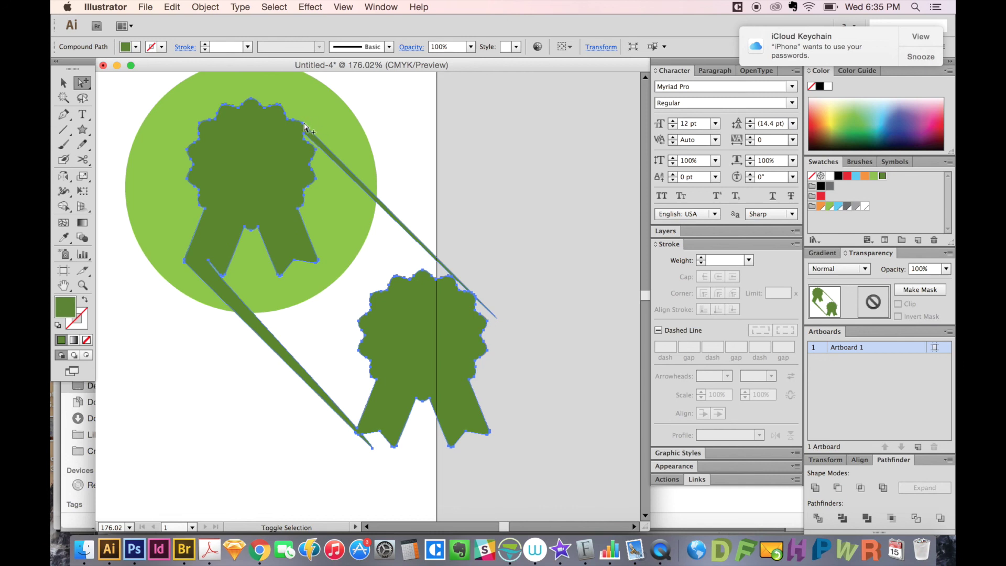
left_click(306, 127, "shift")
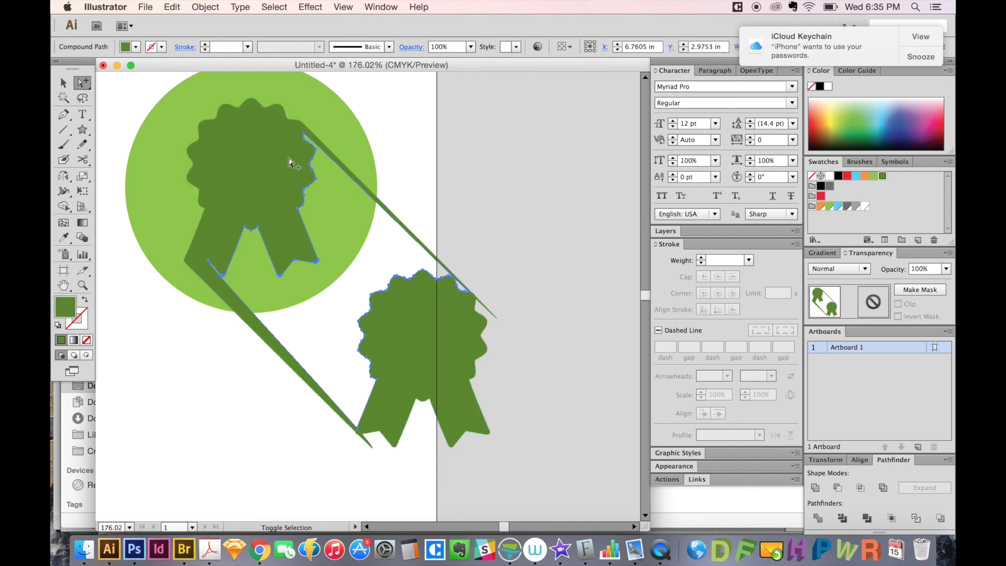
key("ctrl+z")
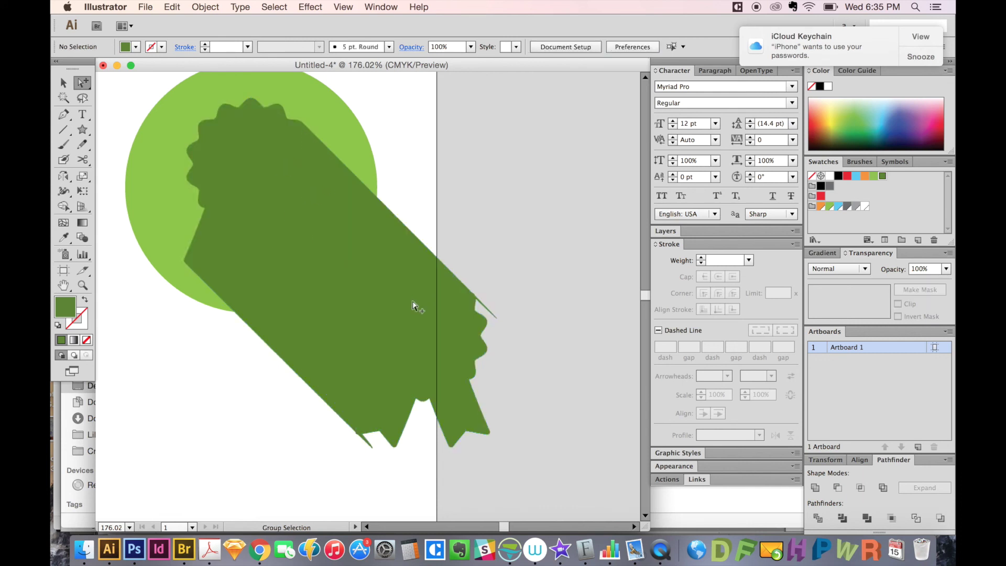
- Check the blend in Outline view, then centre the second badge in view
key("ctrl+y")
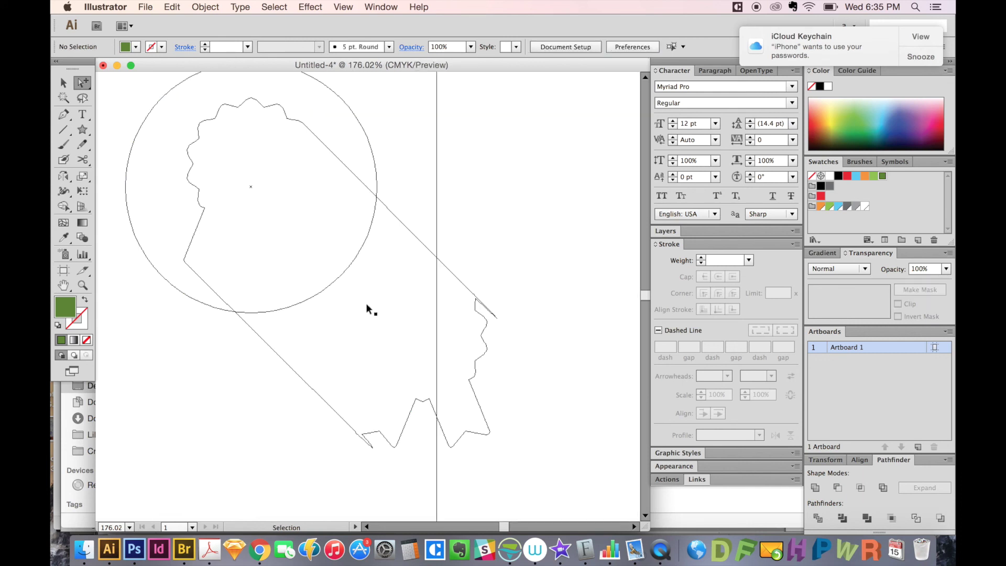
key("ctrl+y")
left_click_drag(343, 270, 527, 315)
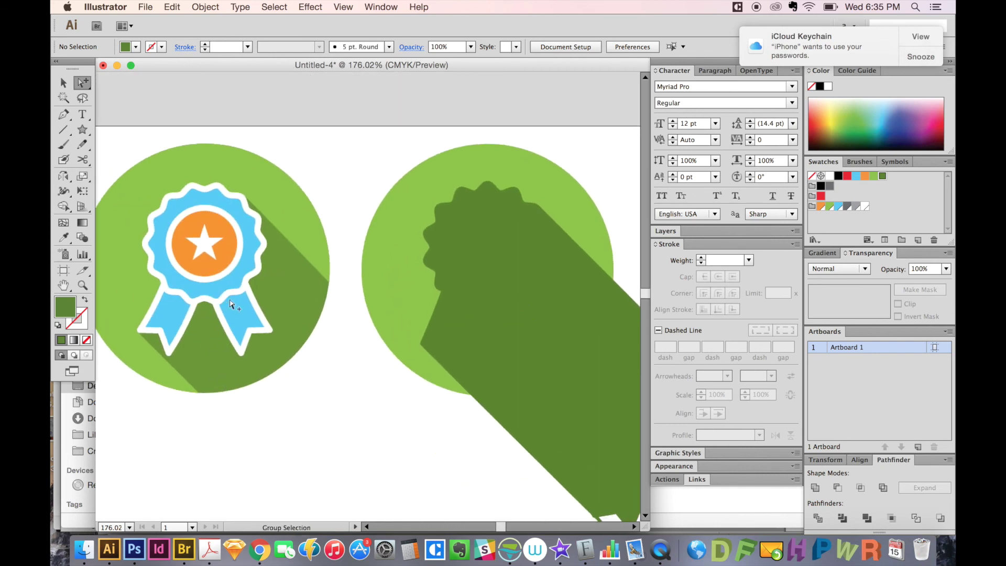
scroll(465, 367, "down", 1)
scroll(465, 367, "down", 3)
scroll(466, 367, "right", 3)
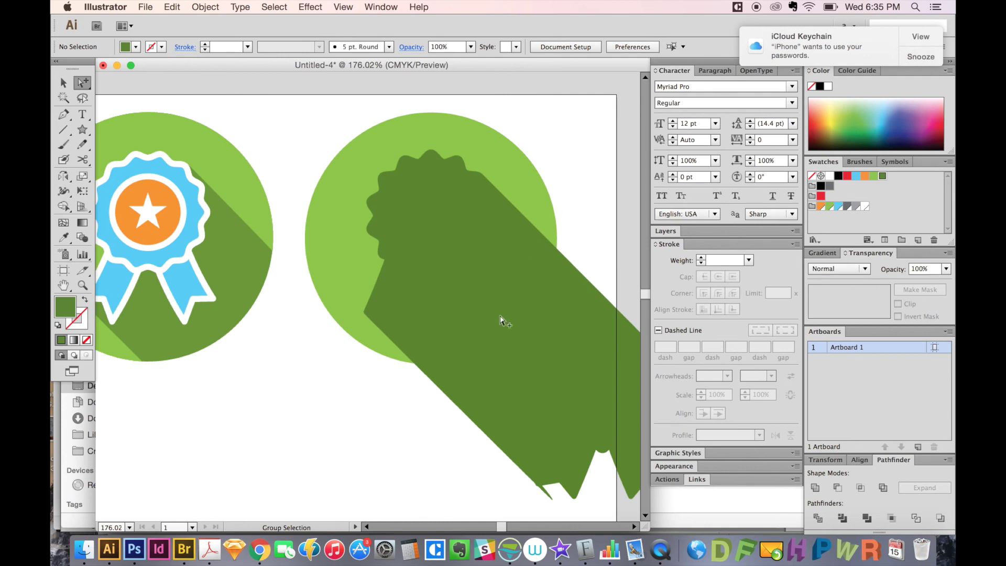
scroll(404, 294, "down", 1)
left_click_drag(501, 268, 414, 274)
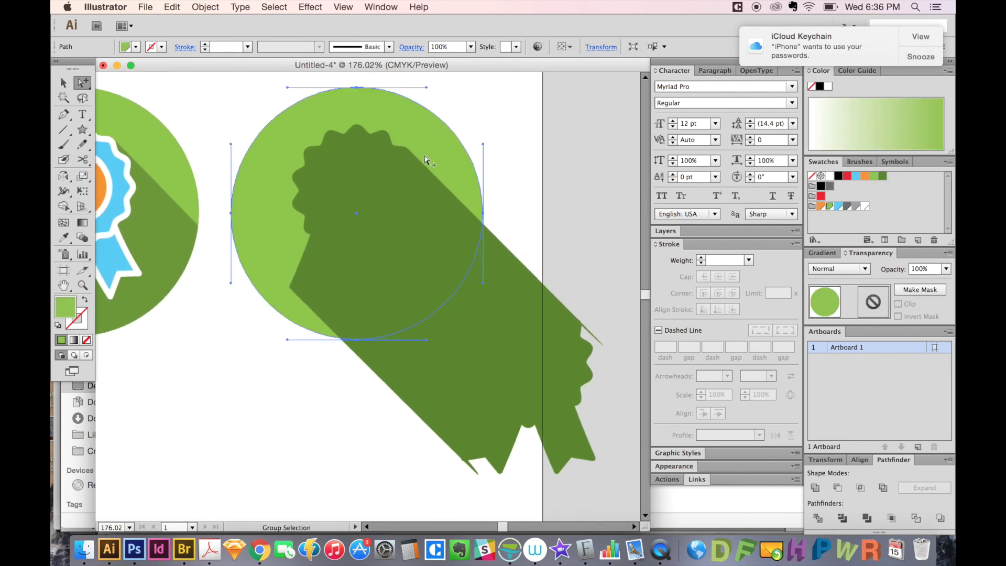
- Bring the green circle in front of the shadow and set its fill to None
left_click(400, 186, "shift")
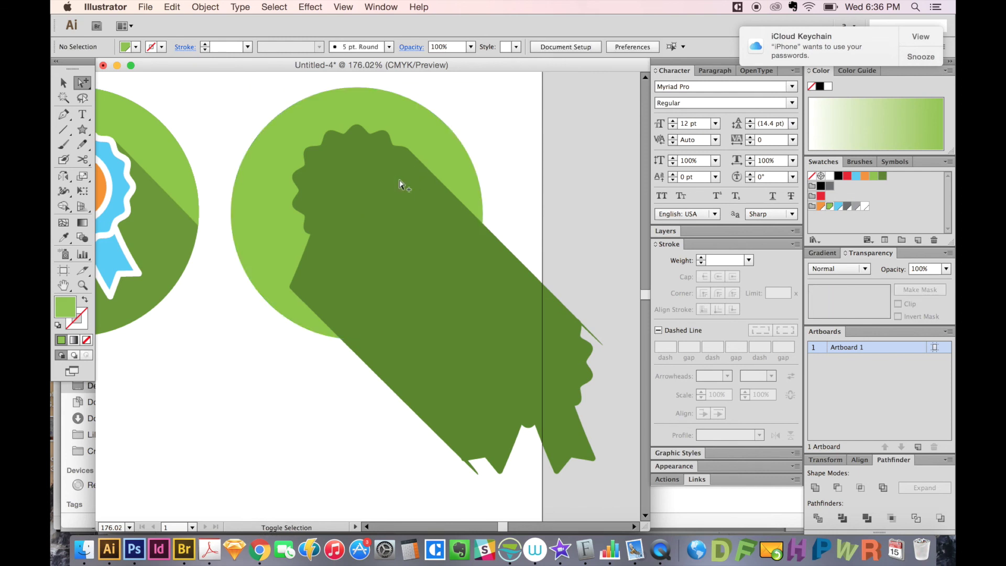
key("ctrl+z")
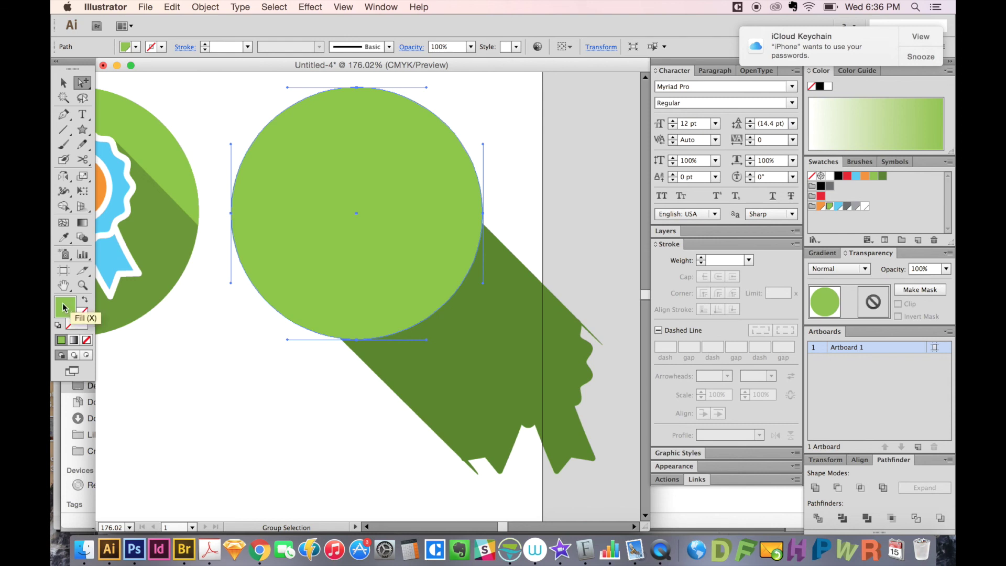
key("slash")
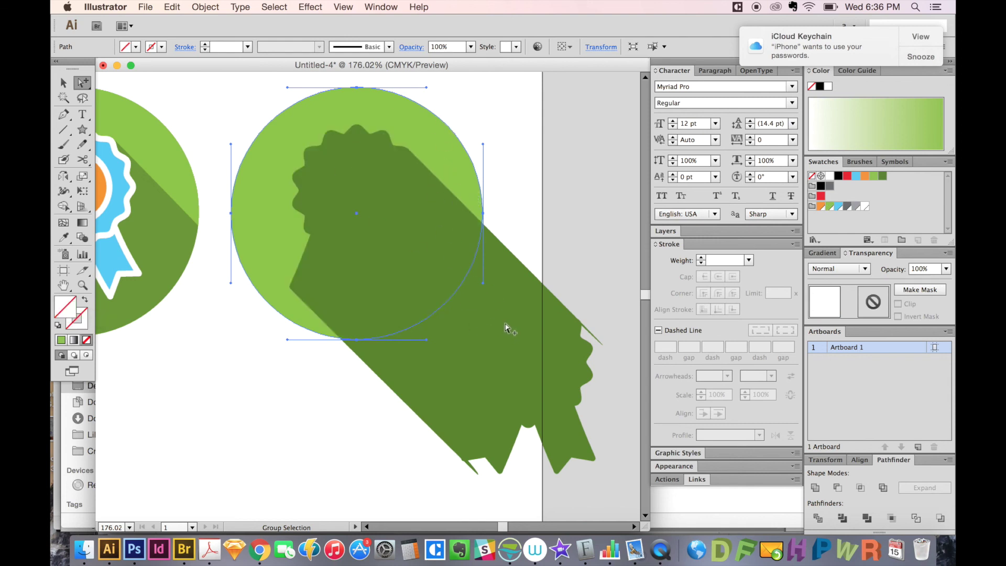
- Divide the circle and shadow with Pathfinder, then delete the shadow pieces outside
key("shift")
left_click(483, 362, "shift")
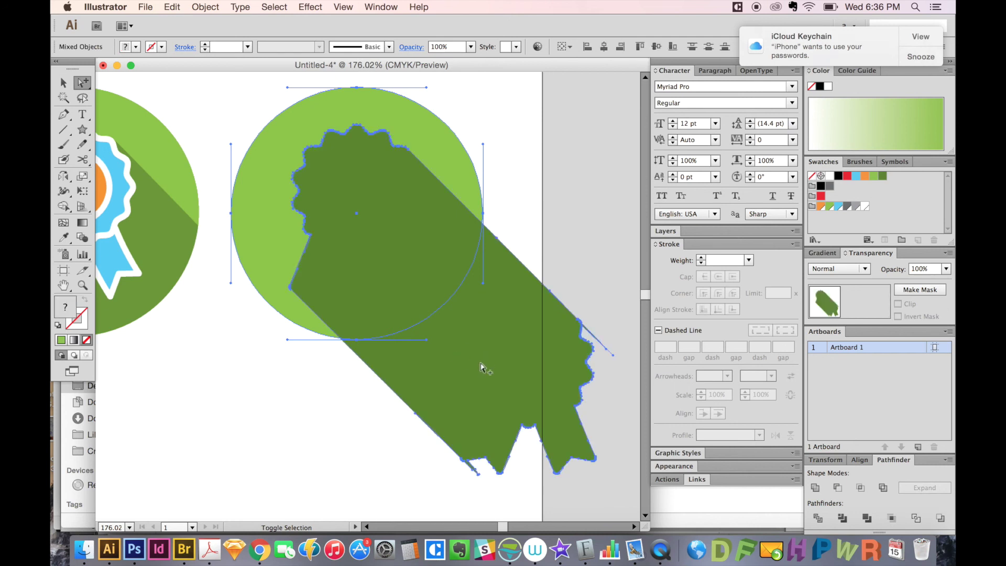
left_click(820, 520)
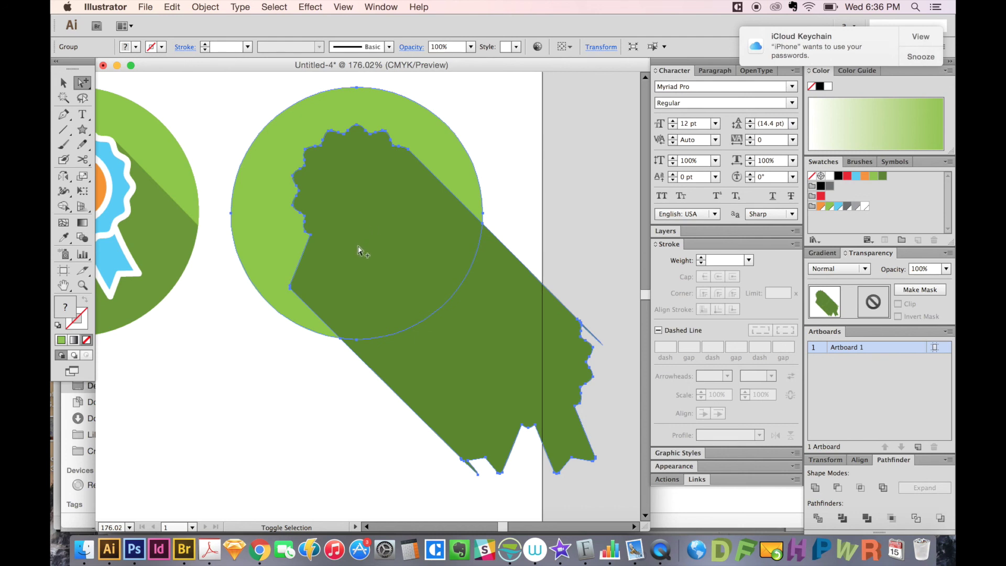
left_click(360, 194, "shift")
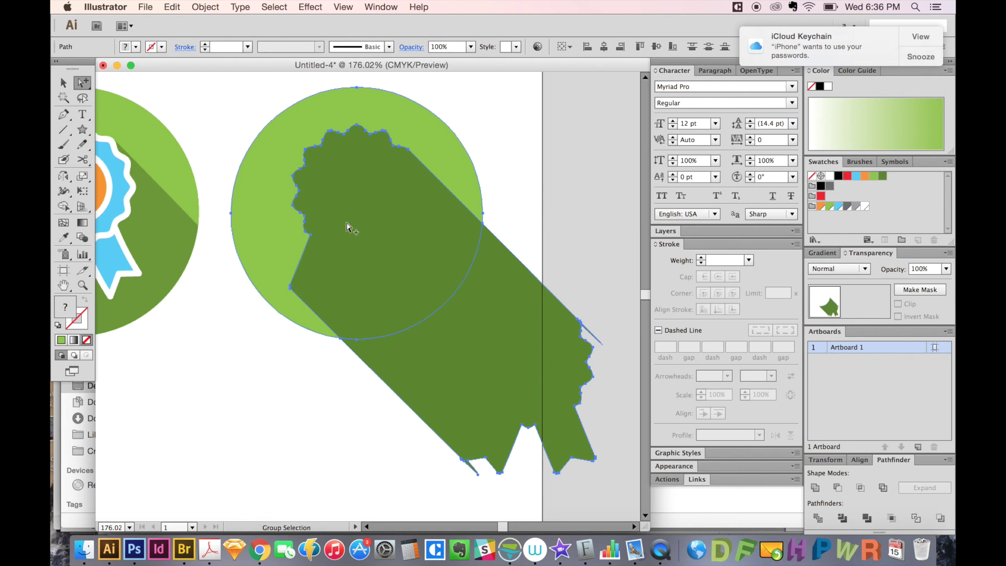
key("ctrl+7")
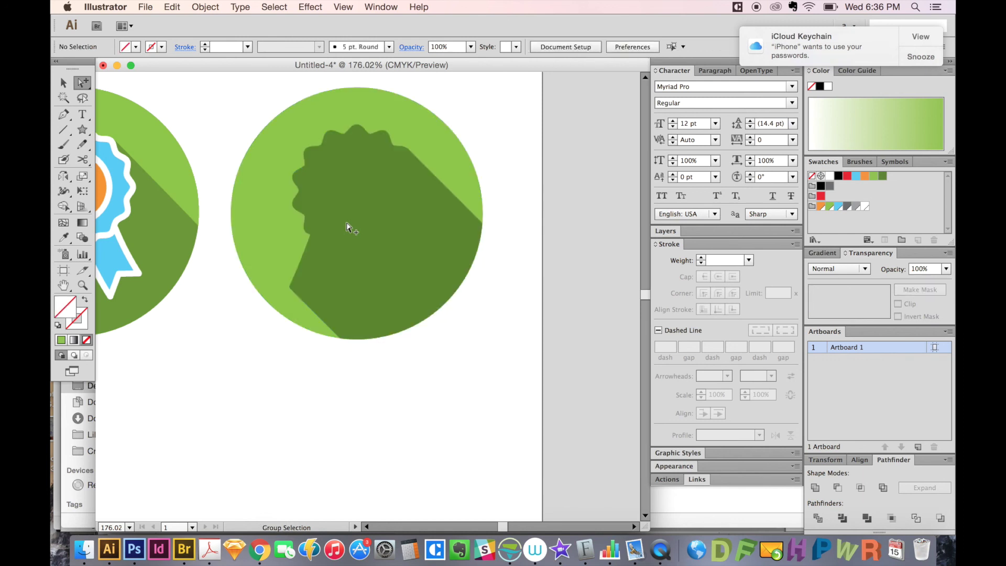
scroll(349, 228, "left", 5)
- Select the trimmed shadow group and give it a grey fill
key("v")
left_click(506, 267)
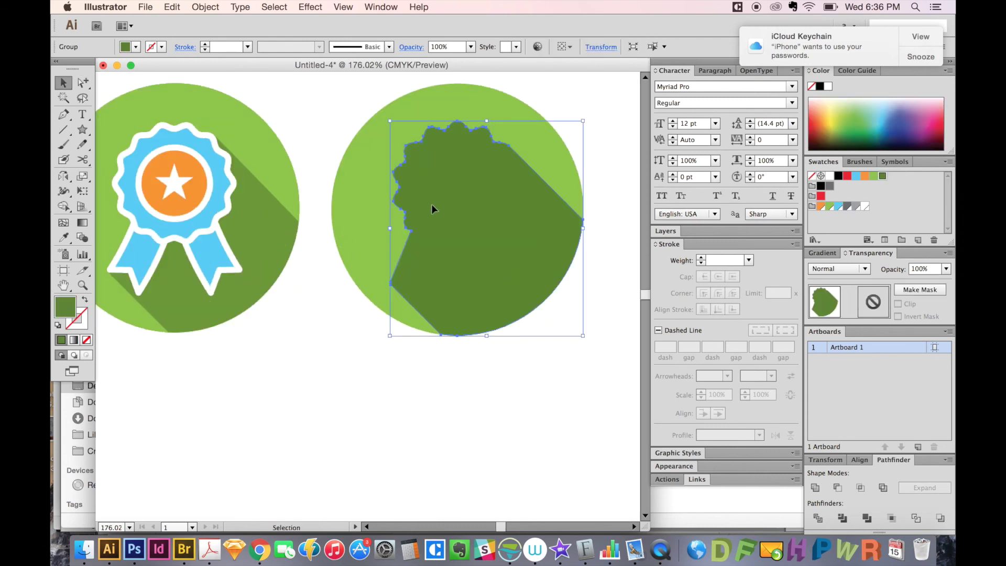
left_click(847, 206)
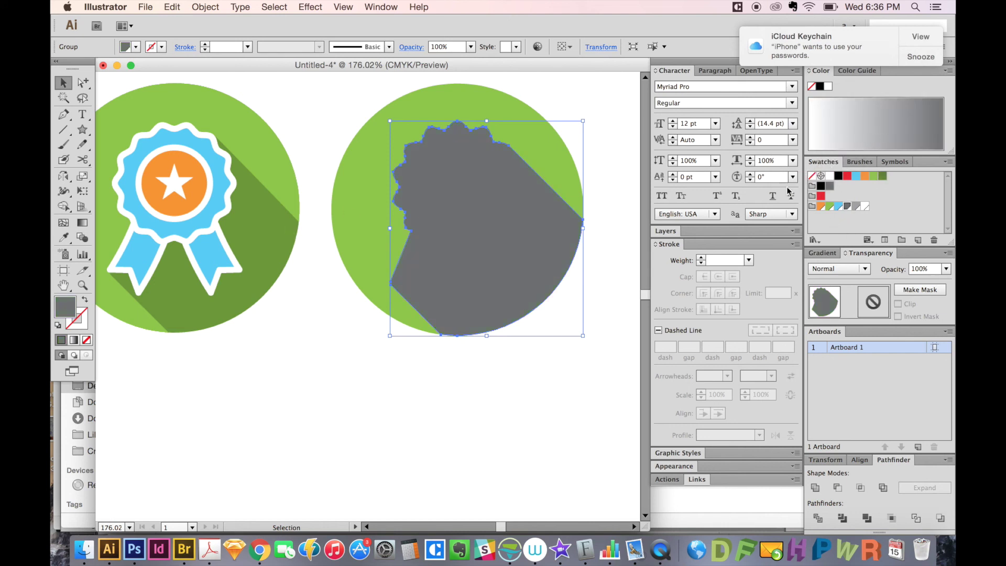
- Set the shadow to 50% opacity with Multiply blend mode
left_click(443, 46)
type("50")
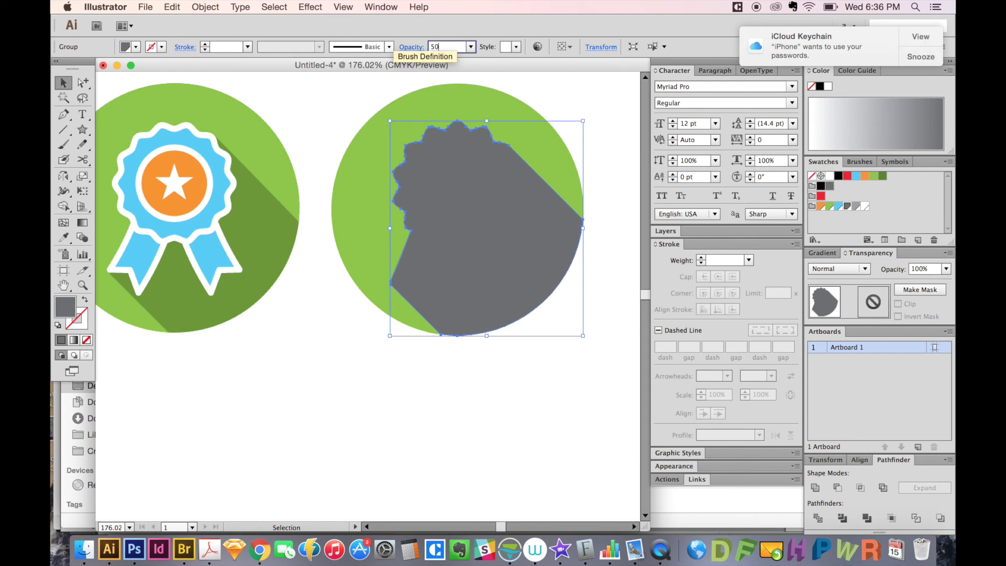
key("Return")
left_click(410, 46)
left_click(310, 68)
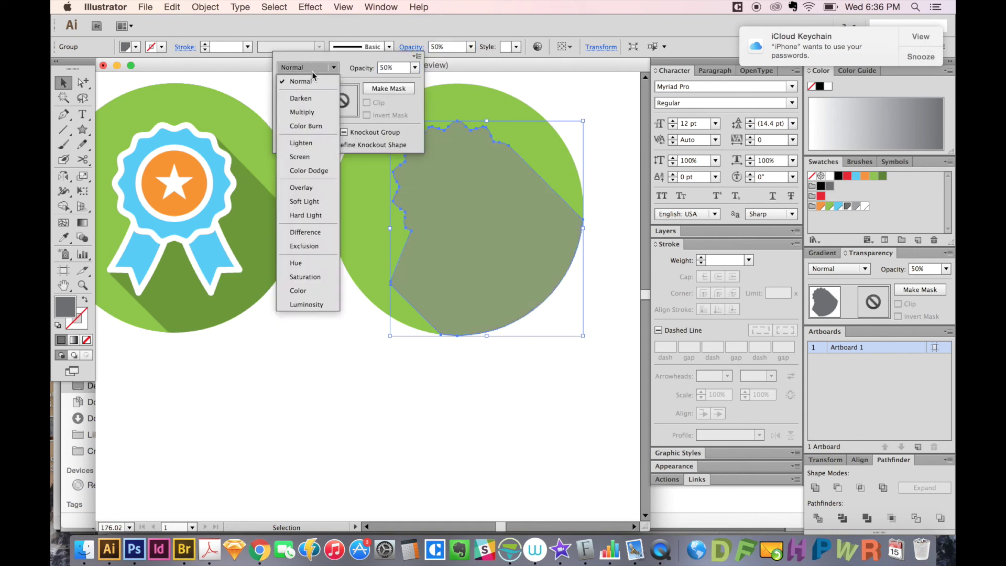
left_click(301, 113)
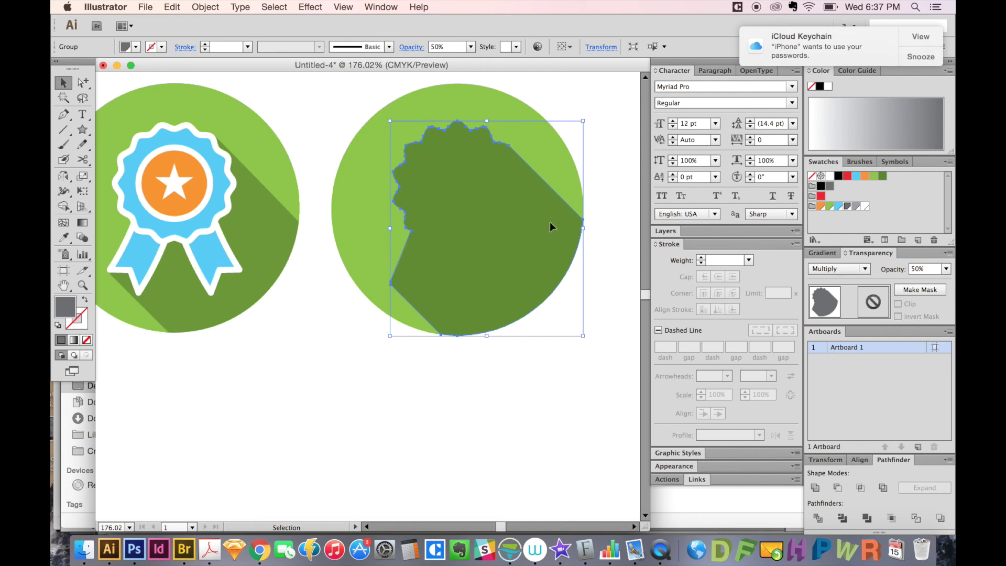
key("super+minus")
key("super+minus")
key("super+minus")
key("super+minus")
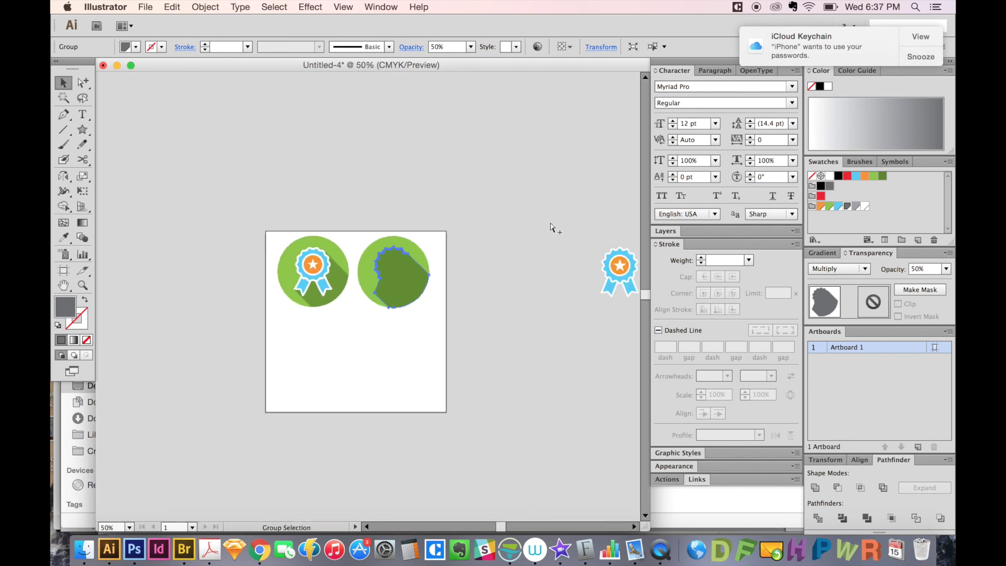
- Move the off-artboard badge onto the second circle: Horizontal -10 in, Vertical 0
left_click(525, 182)
scroll(317, 242, "right", 3)
scroll(317, 242, "down", 2)
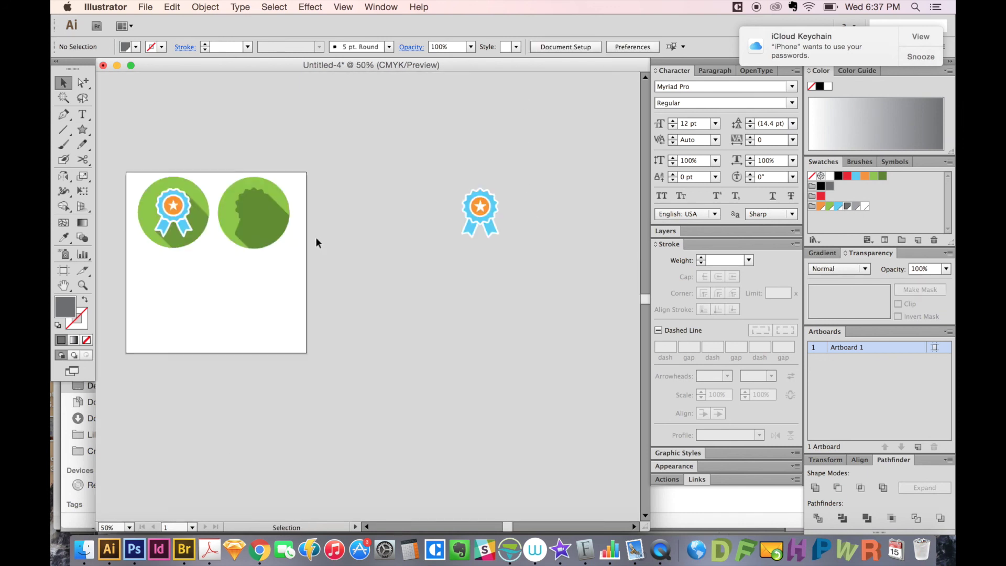
left_click_drag(532, 182, 459, 240)
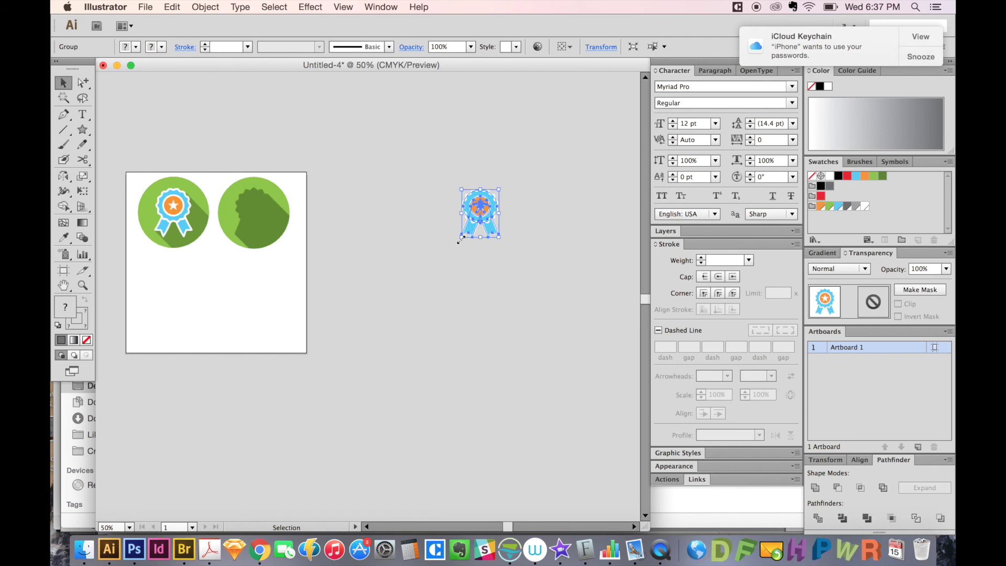
key("Return")
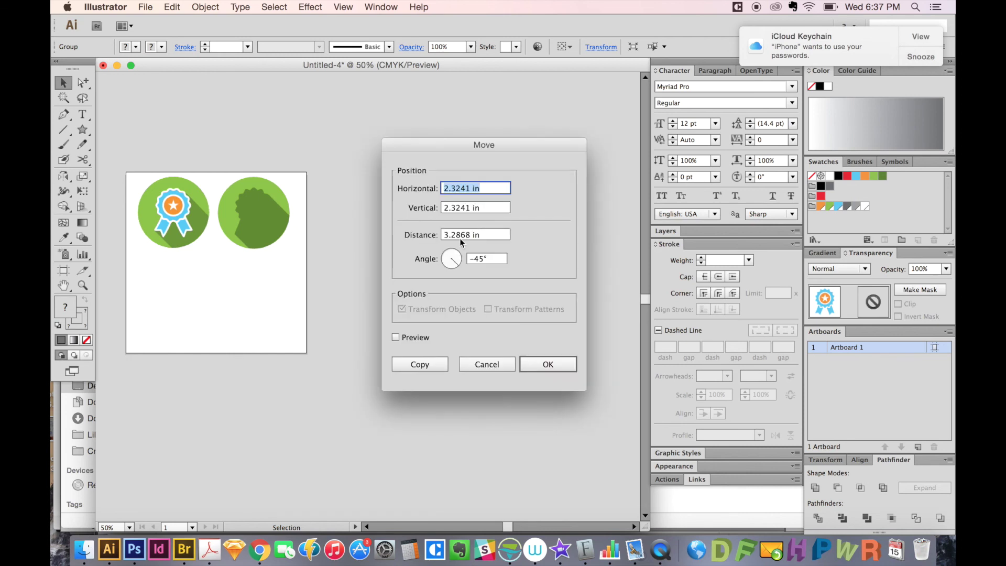
type("-10")
key("Tab")
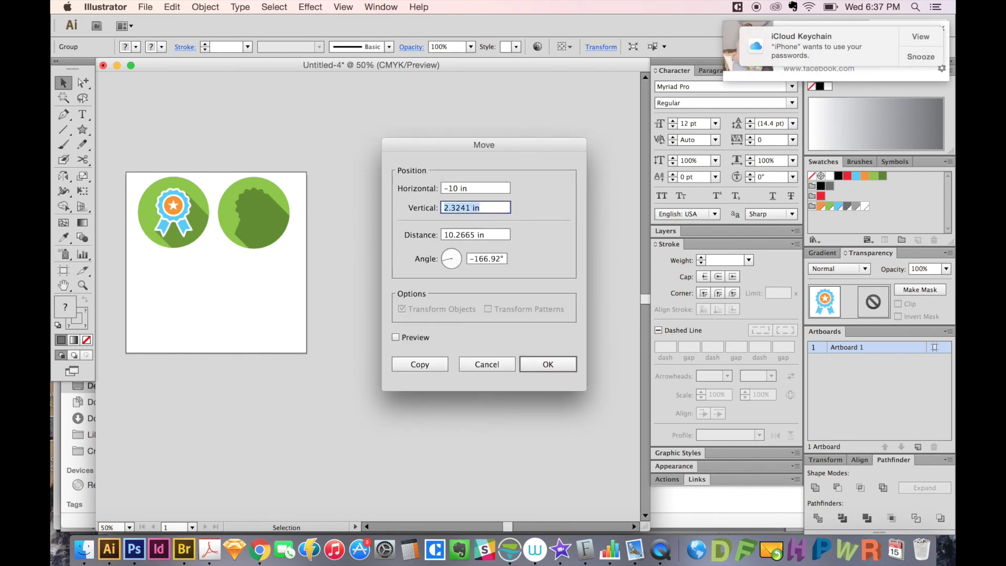
type("0")
key("Return")
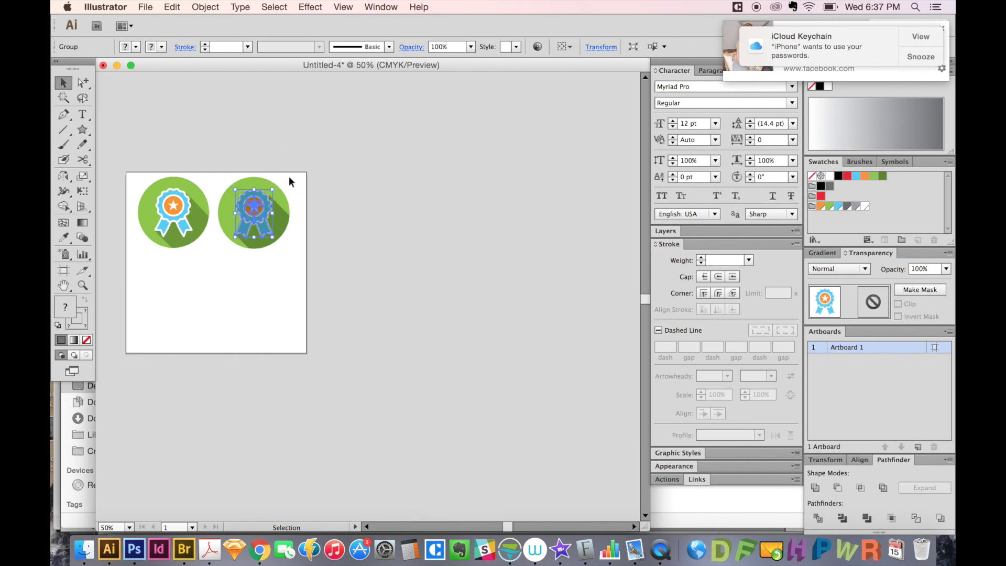
- Zoom in on the second badge, then zoom out to compare both badges
key("z")
left_click_drag(298, 170, 222, 262)
left_click_drag(264, 330, 316, 314)
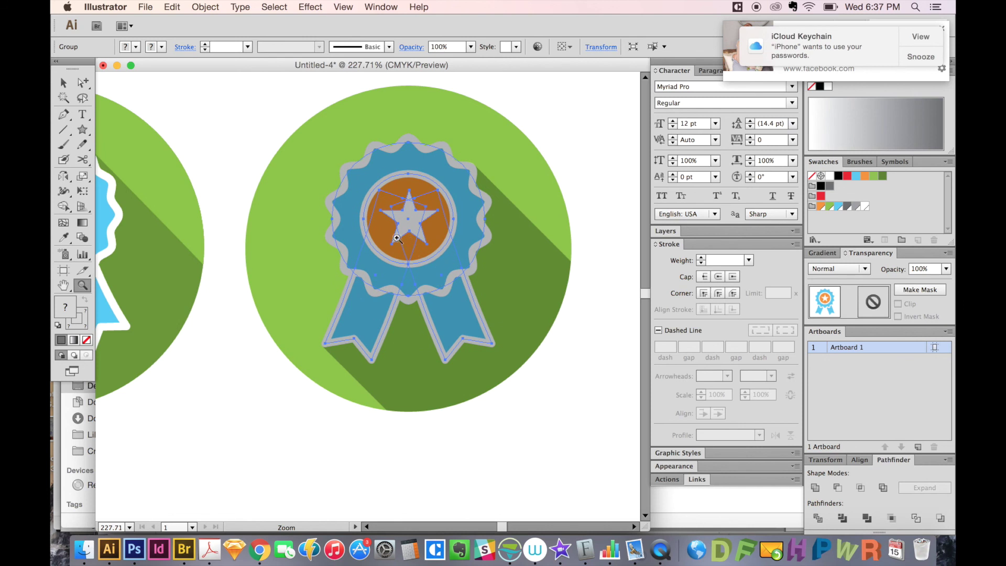
key("ctrl")
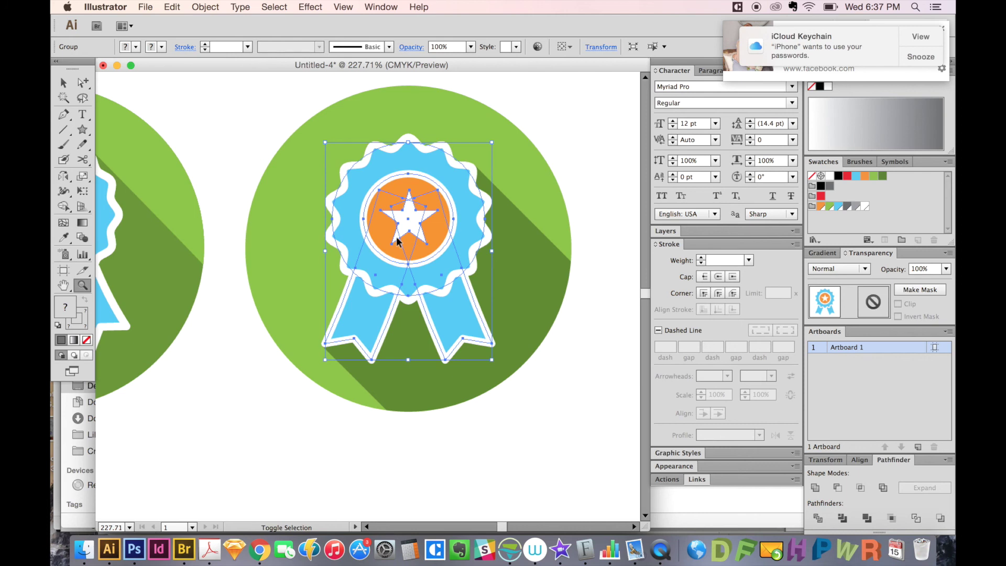
left_click(397, 242, "alt")
key("ctrl+shift+a")
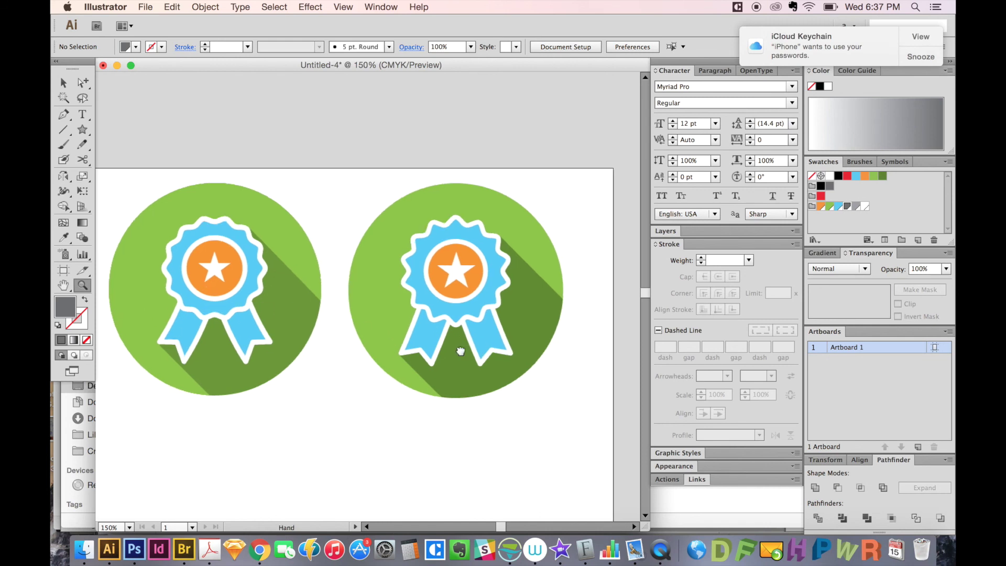
left_click_drag(493, 346, 456, 340)
key("space")
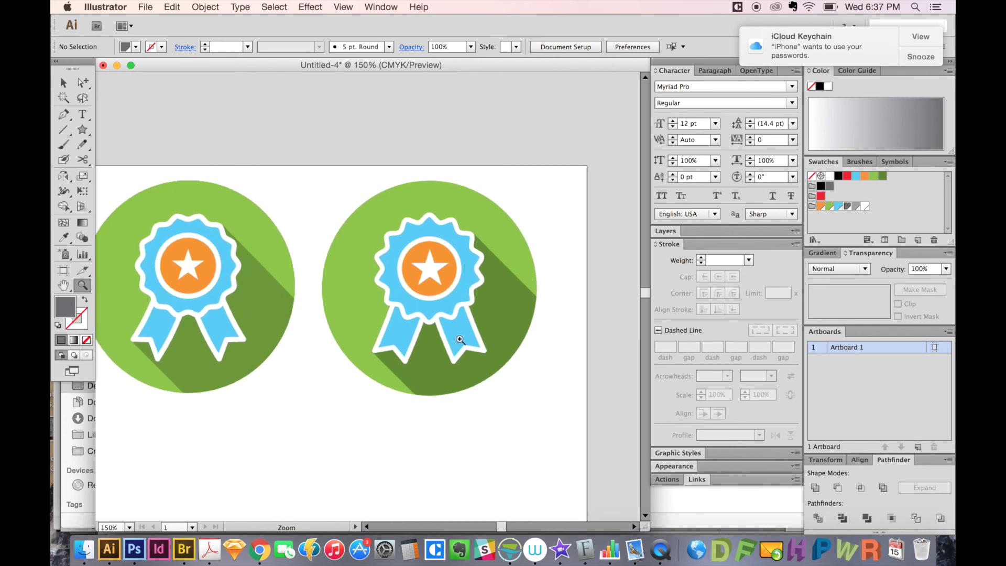